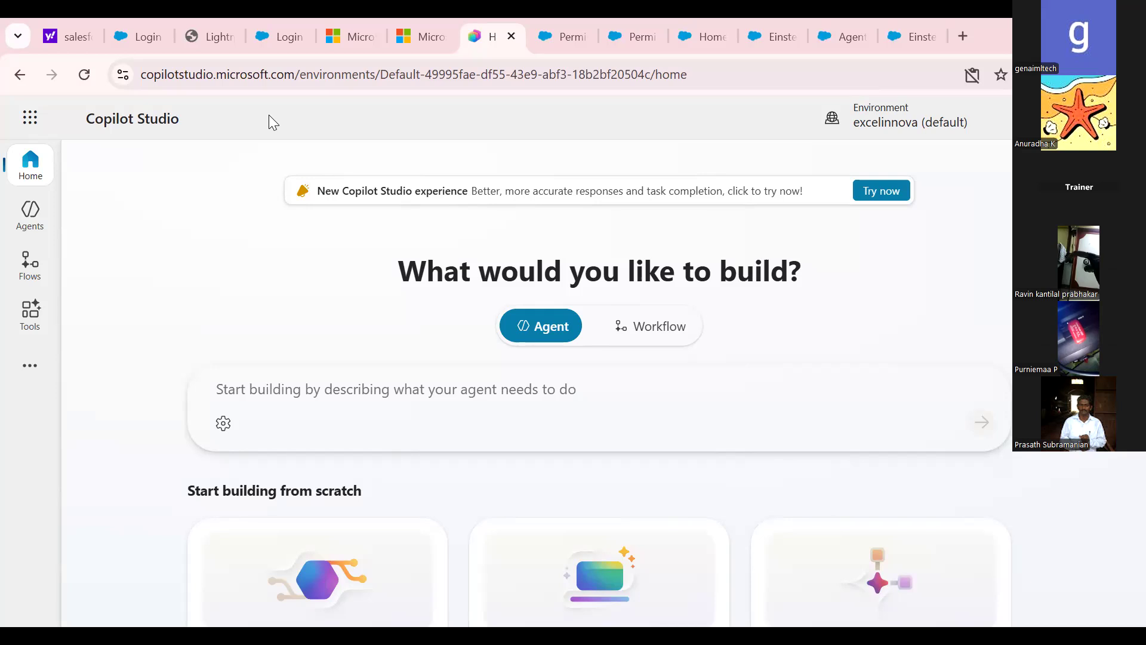
Enter "AI Agent === Agent will actions" in the agent description prompt
{"action": "left_click", "coordinate": [293, 393]}
{"action": "type", "text": "AI"}
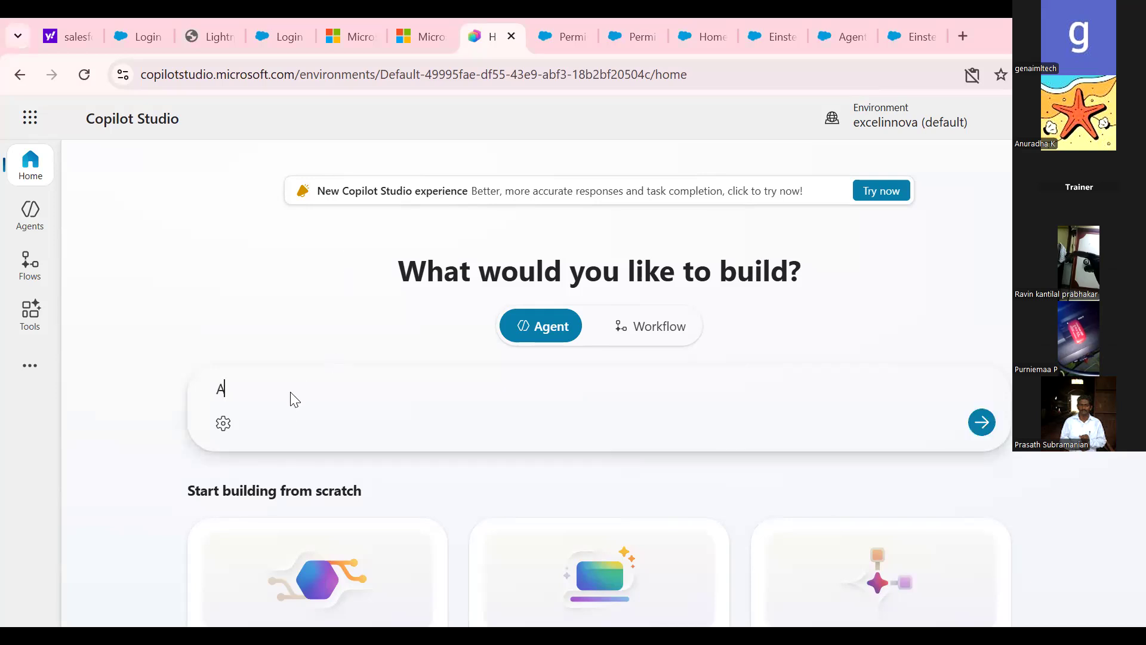
{"action": "type", "text": " Agent ==="}
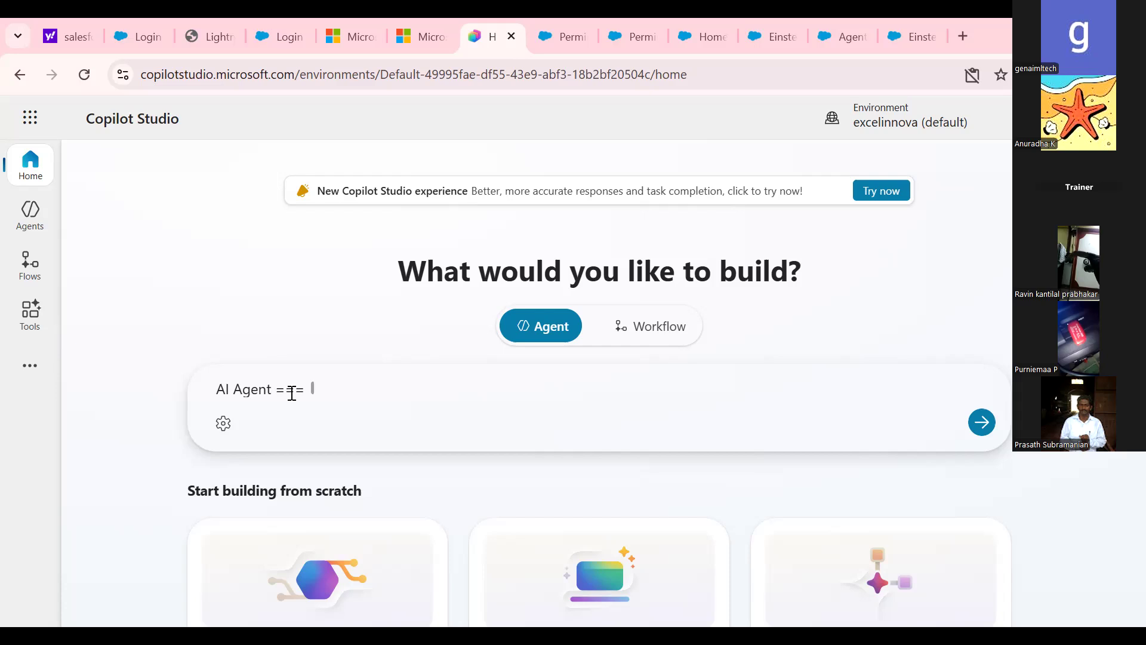
{"action": "type", "text": "Agent will actions"}
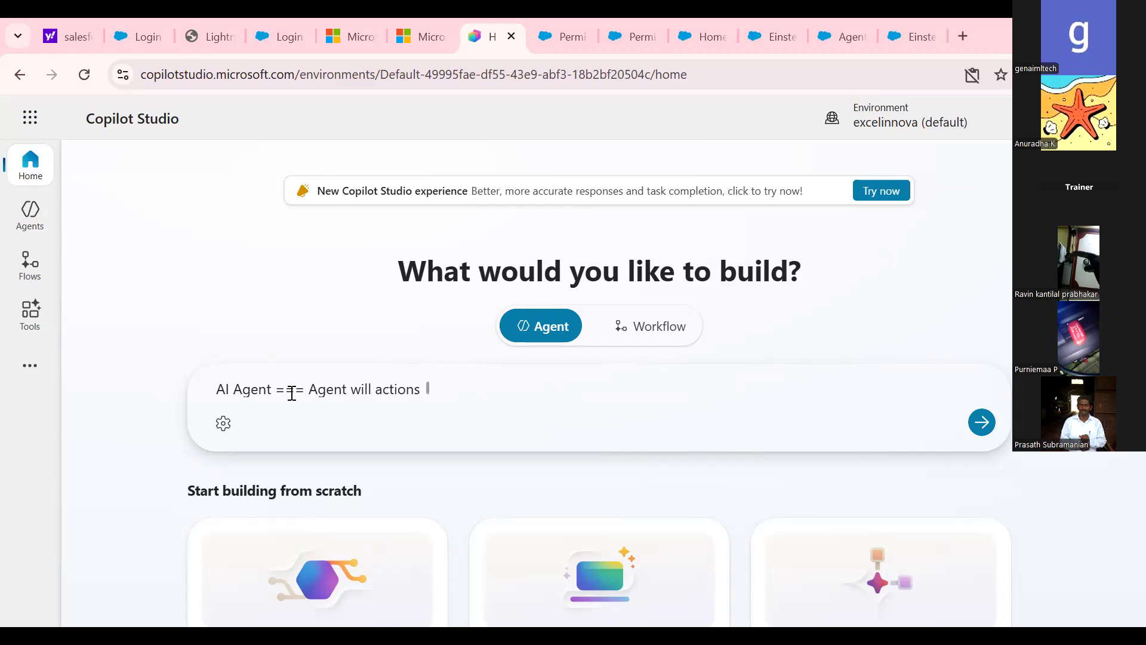
Extend the prompt text with ", AI === Mimic Human Intelligence"
{"action": "type", "text": "A"}
{"action": "key", "text": "BackSpace"}
{"action": "key", "text": "BackSpace"}
{"action": "type", "text": ", AI === Mimiv"}
{"action": "key", "text": "BackSpace"}
{"action": "type", "text": "c m"}
{"action": "key", "text": "BackSpace"}
{"action": "type", "text": "Human Intelligence"}
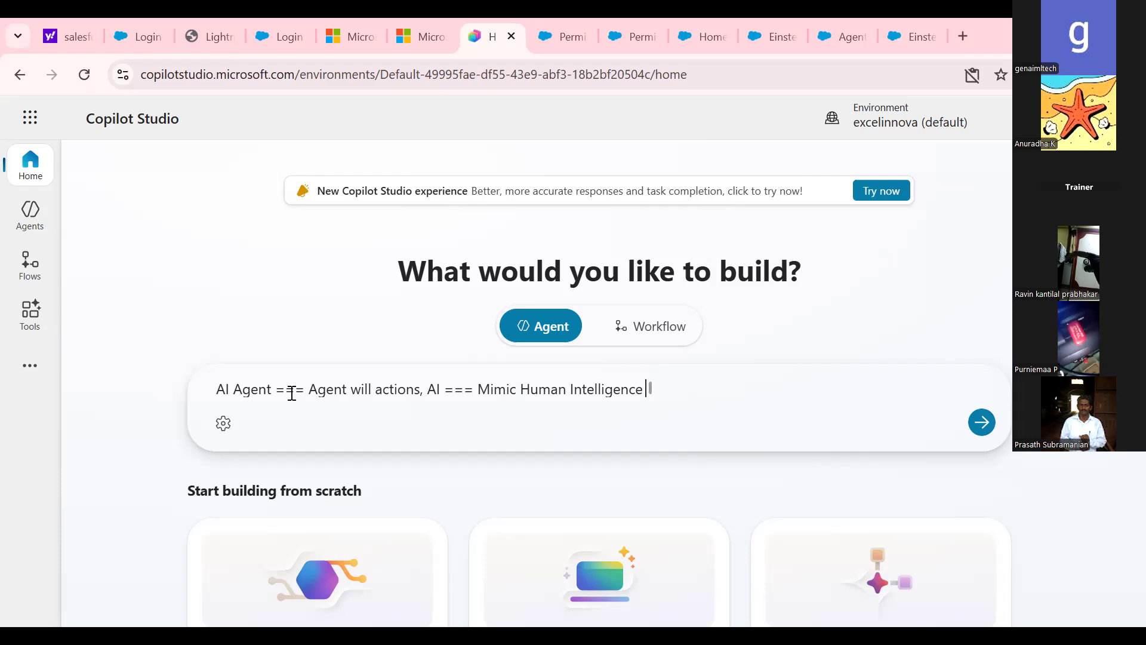
Append "+ Tool === LLM(GPT-5.0)~ ChatGPT" to the prompt text
{"action": "type", "text": "+ Tool"}
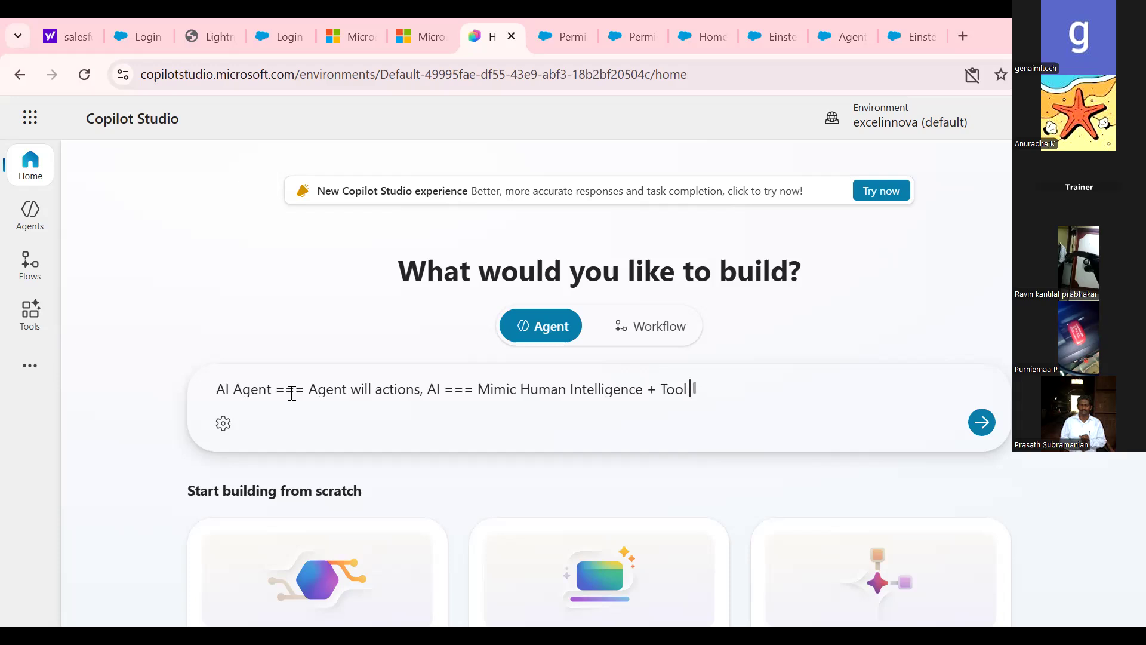
{"action": "type", "text": "=== LLM"}
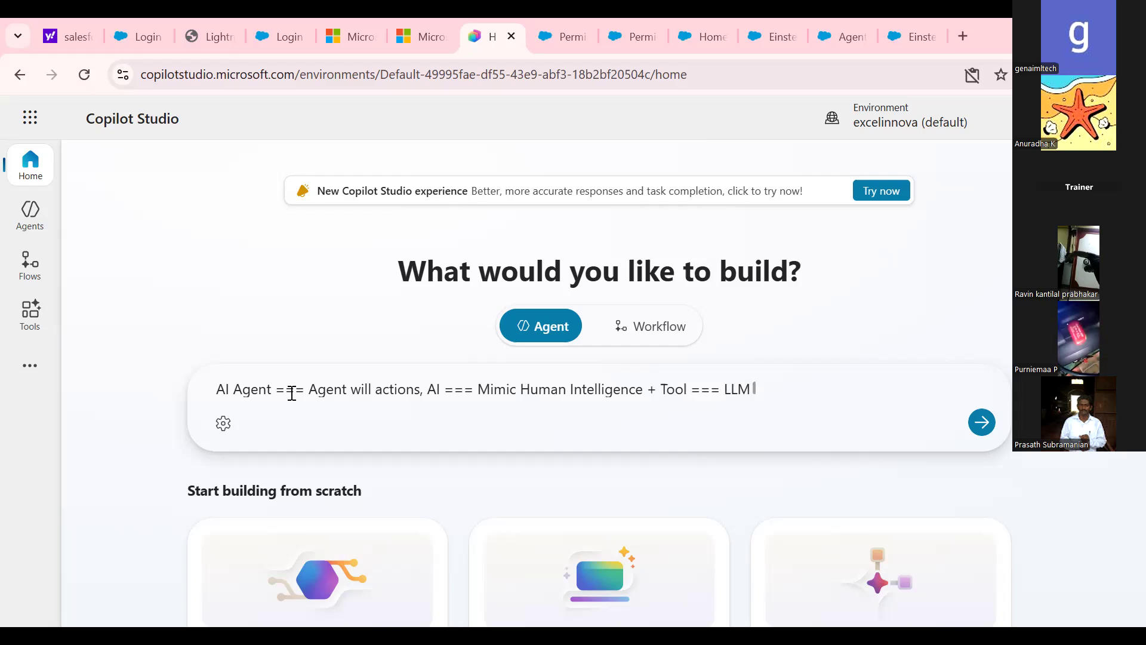
{"action": "type", "text": "(GPT-"}
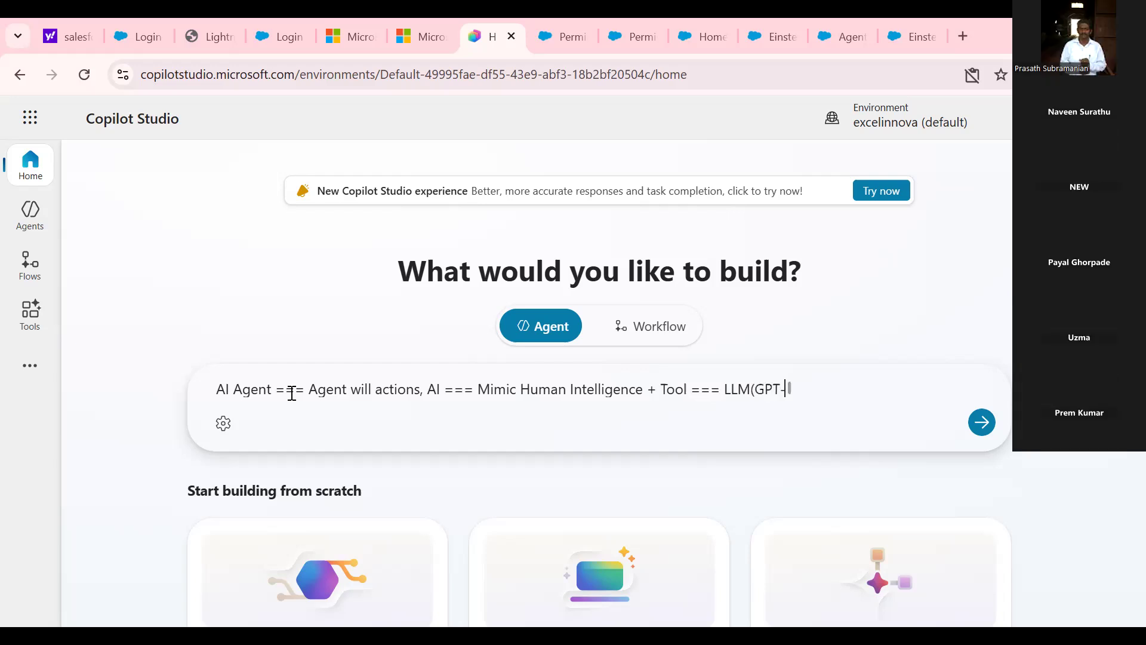
{"action": "type", "text": "5.0)"}
{"action": "type", "text": "~ ChatGPT"}
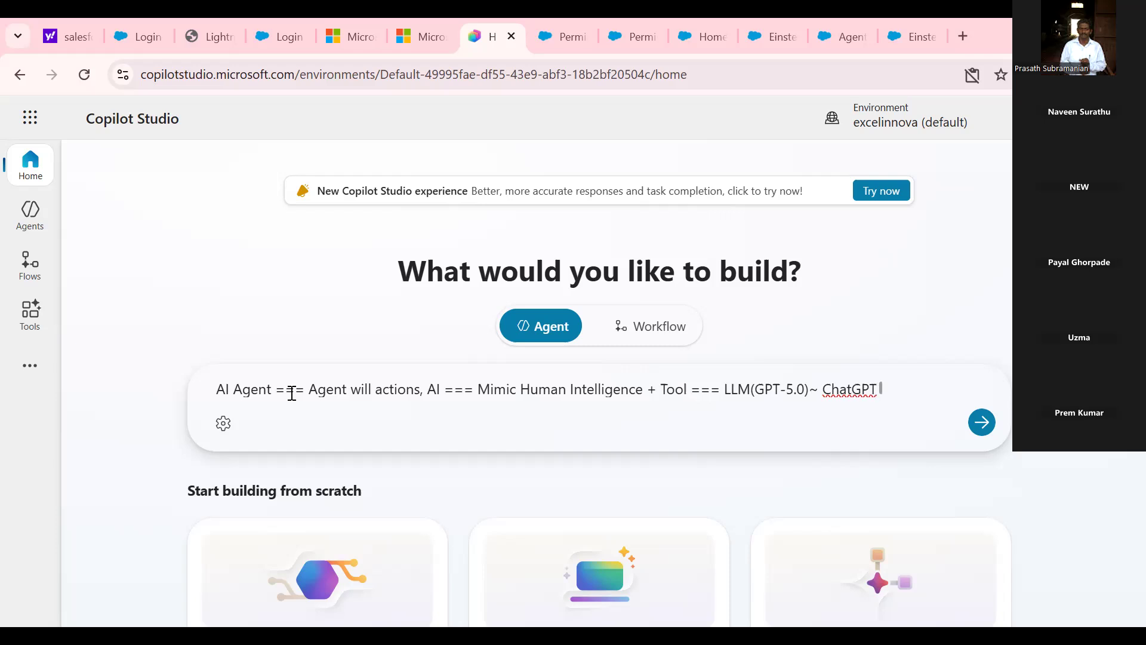
Append "+ Booking Site MCP Server(Tool). AI Agent ~ LLM + Tool(Actions)" to the prompt text
{"action": "type", "text": "+ Booking Site M"}
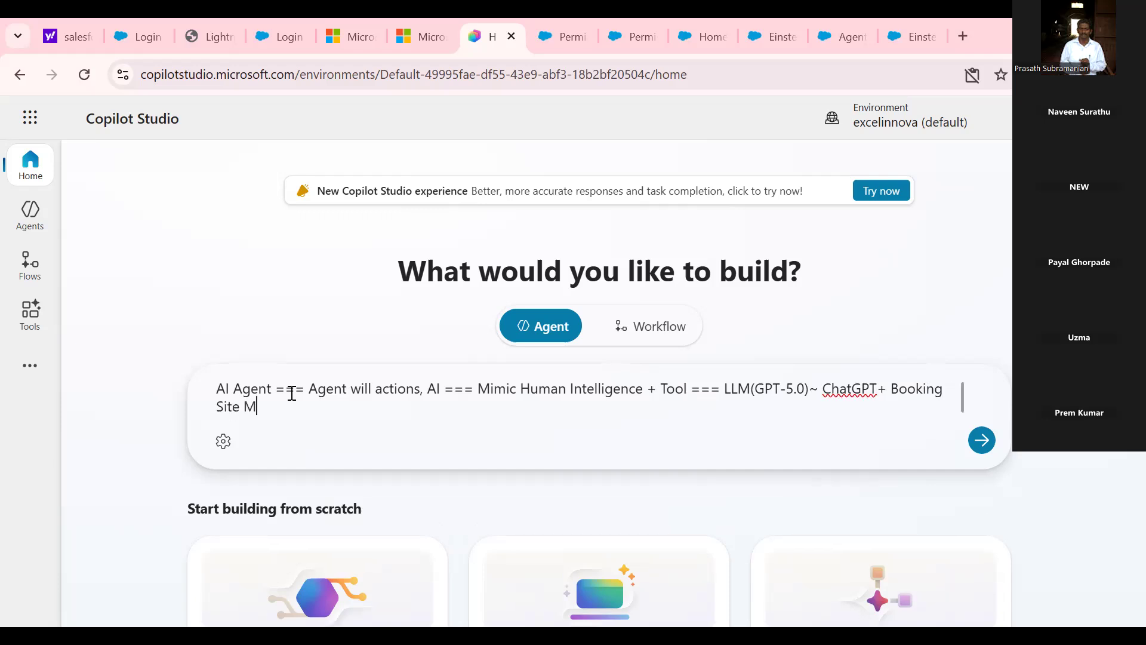
{"action": "type", "text": "CP Server(Tool)"}
{"action": "type", "text": ". AI "}
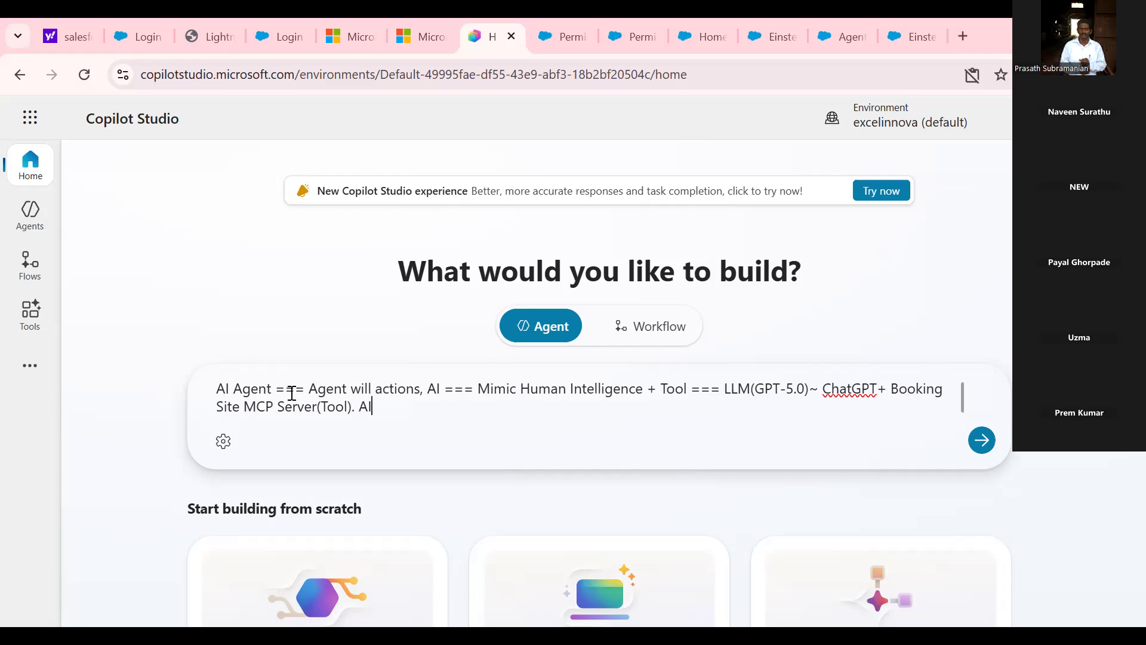
{"action": "type", "text": "Agent ~ LLM + Tool(Ac"}
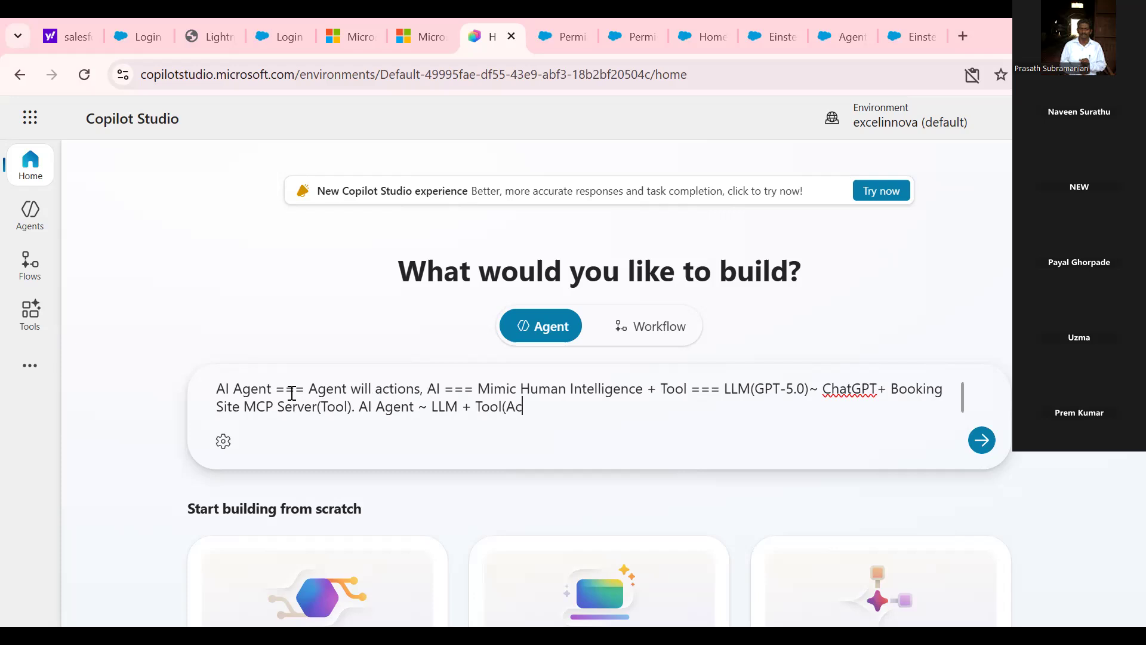
{"action": "type", "text": "tions)"}
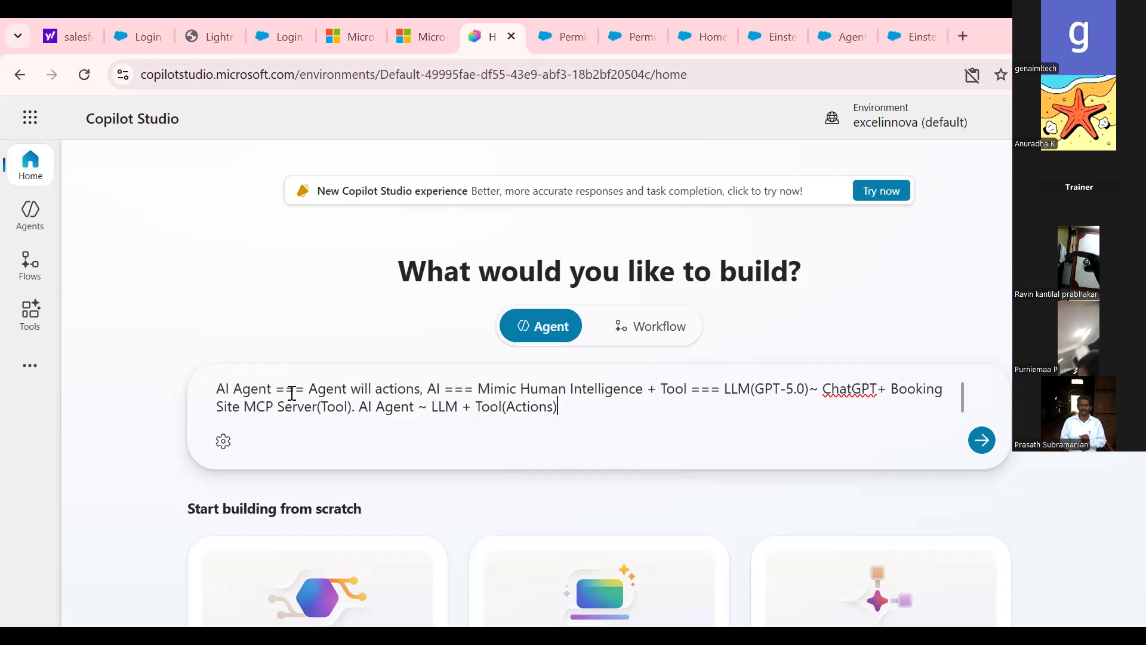
Erase all the text from the agent description prompt
{"action": "key", "text": "BackSpace"}
{"action": "key", "text": "BackSpace"}
{"action": "key", "text": "BackSpace"}
{"action": "key", "text": "BackSpace"}
{"action": "key", "text": "BackSpace"}
{"action": "key", "text": "BackSpace"}
{"action": "key", "text": "BackSpace"}
{"action": "key", "text": "BackSpace"}
{"action": "key", "text": "BackSpace"}
{"action": "key", "text": "BackSpace"}
{"action": "key", "text": "BackSpace"}
{"action": "key", "text": "BackSpace"}
{"action": "key", "text": "BackSpace"}
{"action": "key", "text": "BackSpace"}
{"action": "key", "text": "BackSpace"}
{"action": "key", "text": "BackSpace"}
{"action": "key", "text": "BackSpace"}
{"action": "key", "text": "BackSpace"}
{"action": "key", "text": "BackSpace"}
{"action": "key", "text": "BackSpace"}
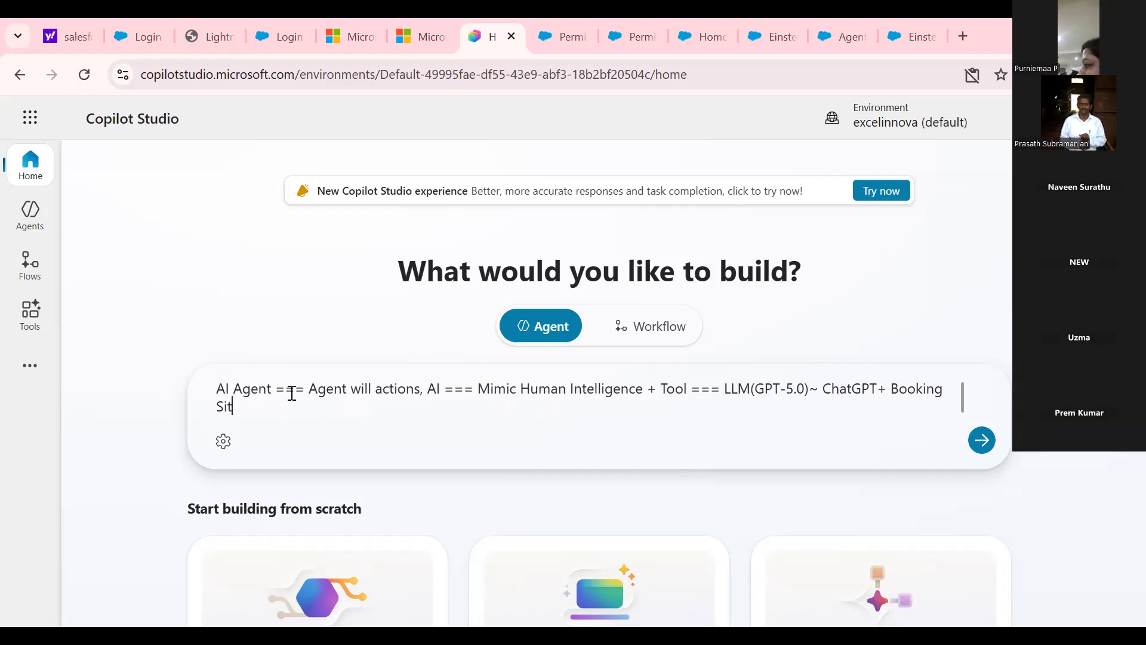
{"action": "key", "text": "BackSpace"}
{"action": "key", "text": "BackSpace"}
{"action": "key", "text": "BackSpace"}
{"action": "key", "text": "BackSpace"}
{"action": "key", "text": "BackSpace"}
{"action": "key", "text": "BackSpace"}
{"action": "key", "text": "BackSpace"}
{"action": "key", "text": "BackSpace"}
{"action": "key", "text": "BackSpace"}
{"action": "key", "text": "BackSpace"}
{"action": "key", "text": "BackSpace"}
{"action": "key", "text": "BackSpace"}
{"action": "key", "text": "BackSpace"}
{"action": "key", "text": "BackSpace"}
{"action": "key", "text": "BackSpace"}
{"action": "key", "text": "BackSpace"}
{"action": "key", "text": "BackSpace"}
{"action": "key", "text": "BackSpace"}
{"action": "key", "text": "BackSpace"}
{"action": "key", "text": "BackSpace"}
{"action": "key", "text": "BackSpace"}
{"action": "key", "text": "BackSpace"}
{"action": "key", "text": "BackSpace"}
{"action": "key", "text": "BackSpace"}
{"action": "key", "text": "BackSpace"}
{"action": "key", "text": "BackSpace"}
{"action": "key", "text": "BackSpace"}
{"action": "key", "text": "BackSpace"}
{"action": "key", "text": "BackSpace"}
{"action": "key", "text": "BackSpace"}
{"action": "key", "text": "BackSpace"}
{"action": "key", "text": "BackSpace"}
{"action": "key", "text": "BackSpace"}
{"action": "key", "text": "BackSpace"}
{"action": "key", "text": "BackSpace"}
{"action": "key", "text": "BackSpace"}
{"action": "key", "text": "BackSpace"}
{"action": "key", "text": "BackSpace"}
{"action": "key", "text": "BackSpace"}
{"action": "key", "text": "BackSpace"}
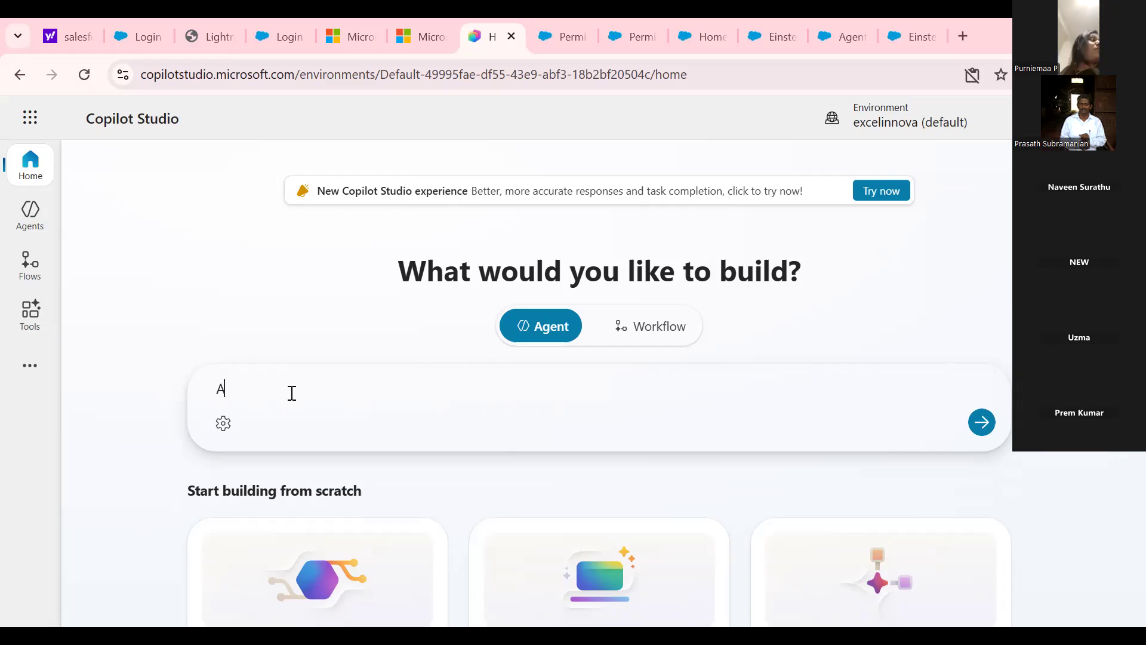
{"action": "key", "text": "BackSpace"}
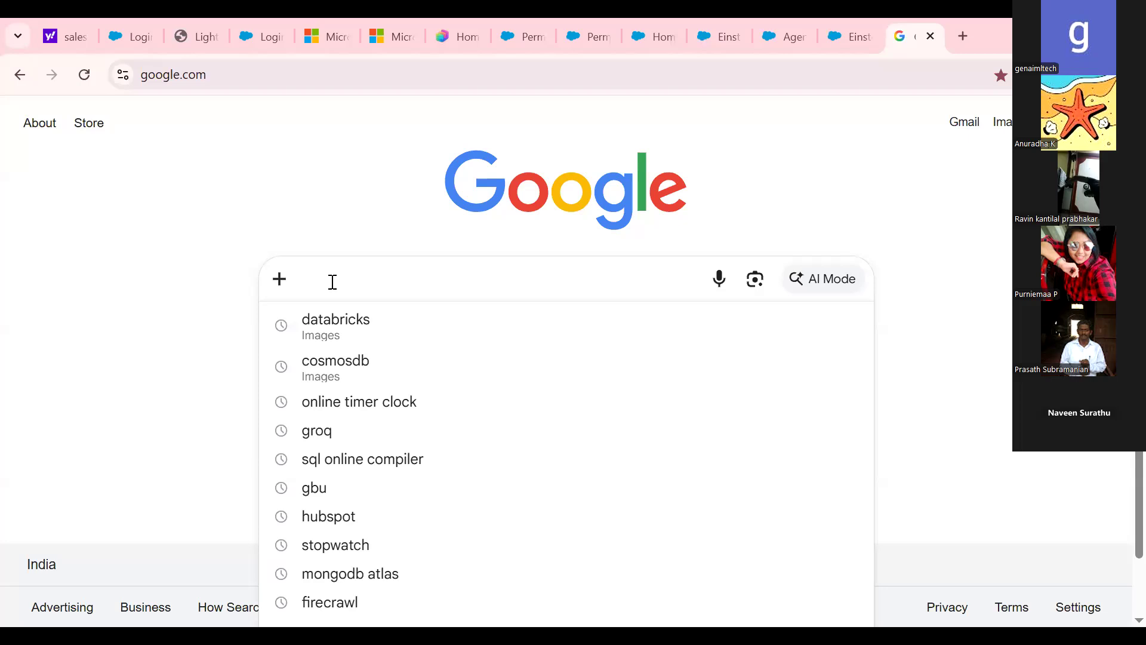
Search Google for "Copilot studio" and open Microsoft's Copilot Studio product page
{"action": "type", "text": "Copilot st"}
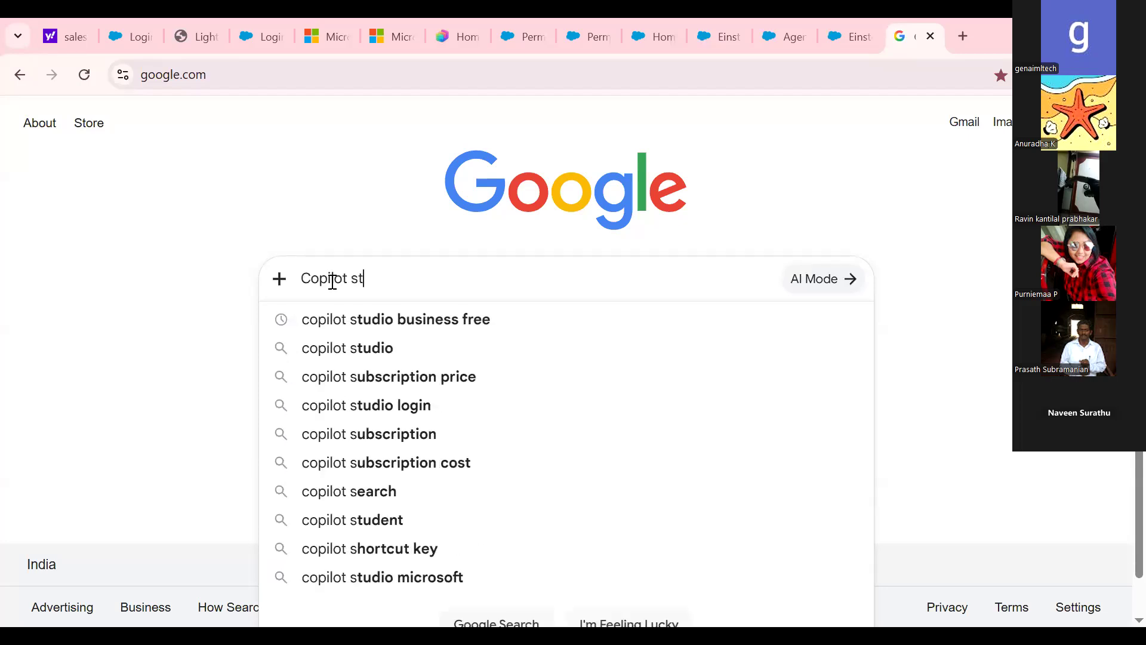
{"action": "type", "text": "udio"}
{"action": "key", "text": "Return"}
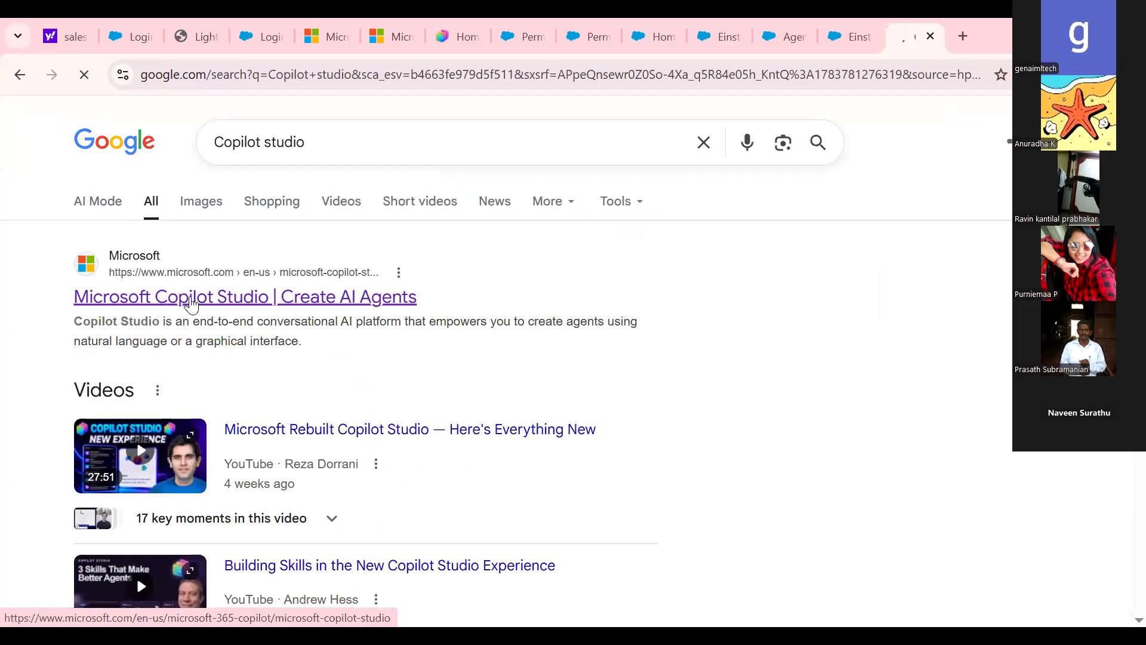
{"action": "left_click", "coordinate": [201, 303]}
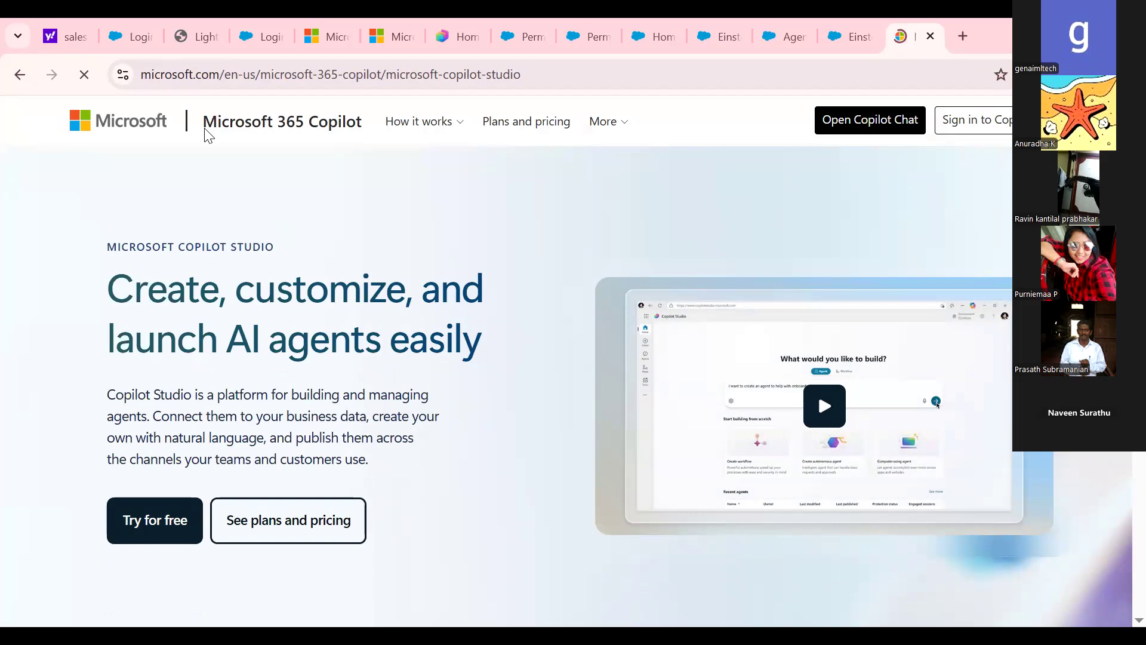
{"action": "left_click_drag", "start_coordinate": [231, 128], "coordinate": [350, 134]}
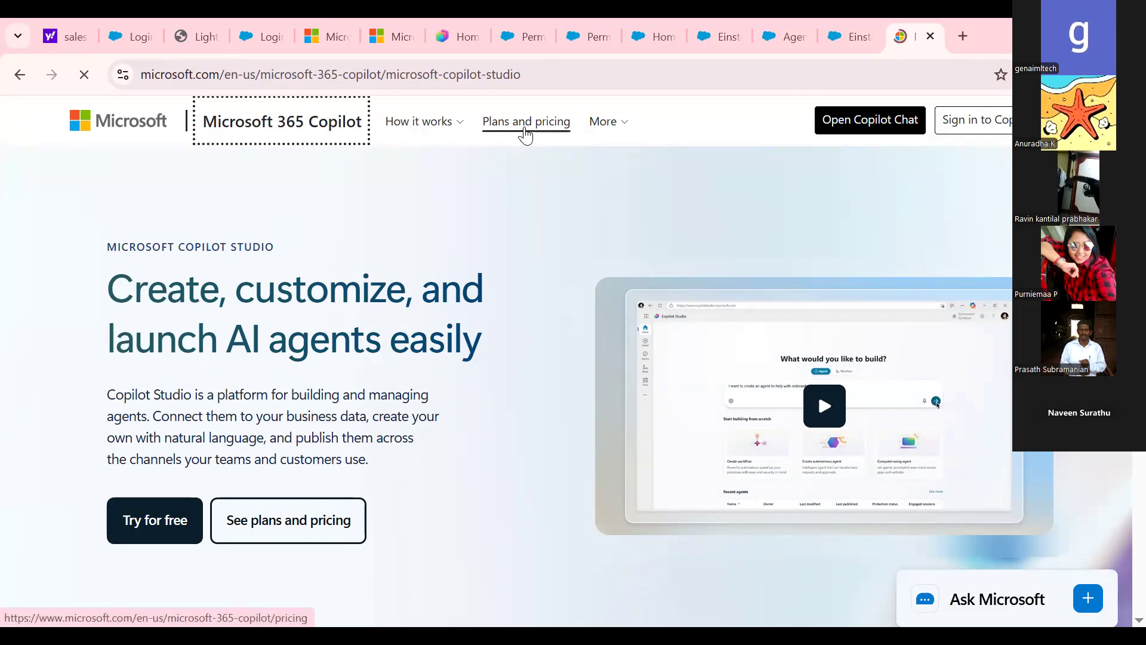
{"action": "left_click", "coordinate": [607, 127]}
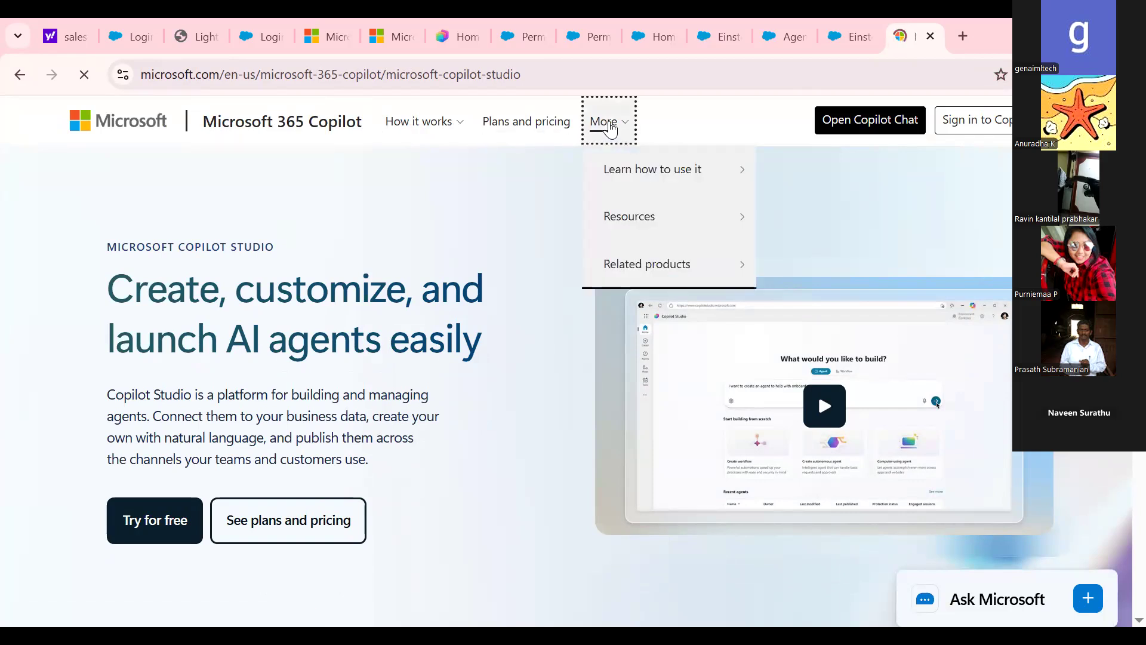
{"action": "left_click", "coordinate": [434, 189]}
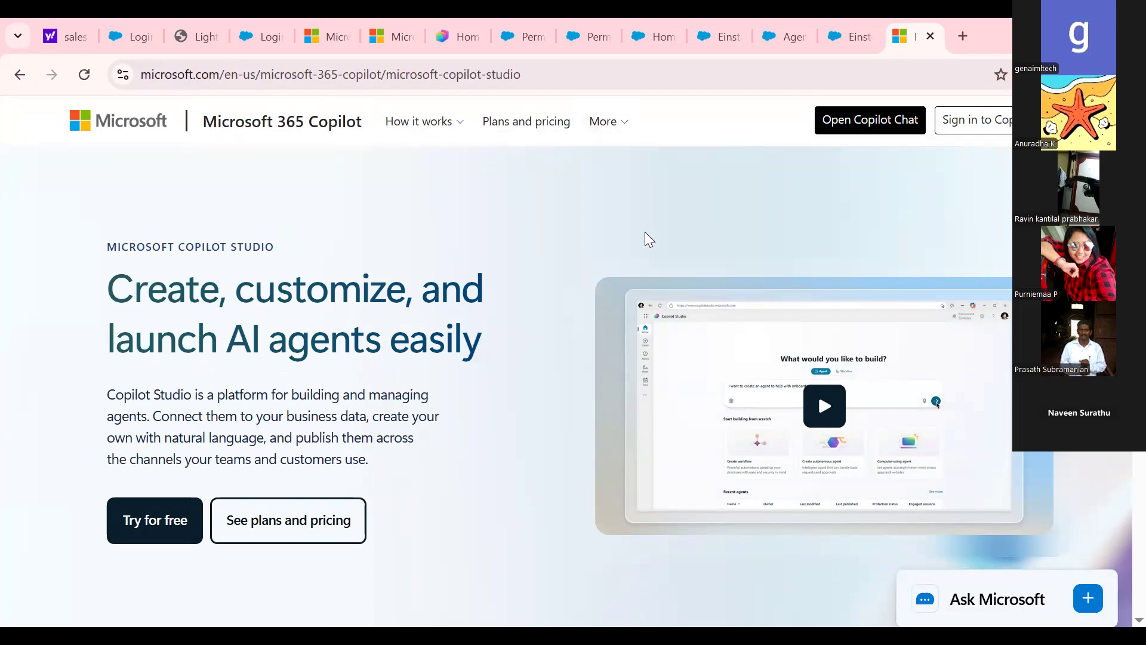
Open the Copilot Studio free-trial sign-up form, look over its email step without filling it in, and close it
{"action": "left_click", "coordinate": [131, 523]}
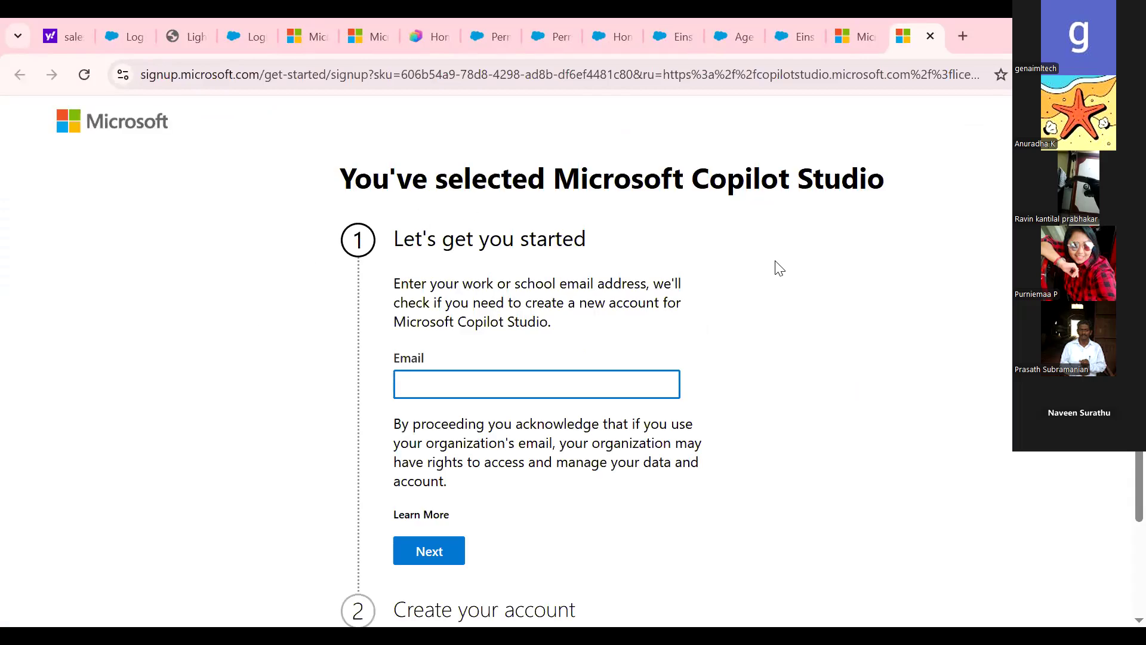
{"action": "left_click", "coordinate": [405, 389]}
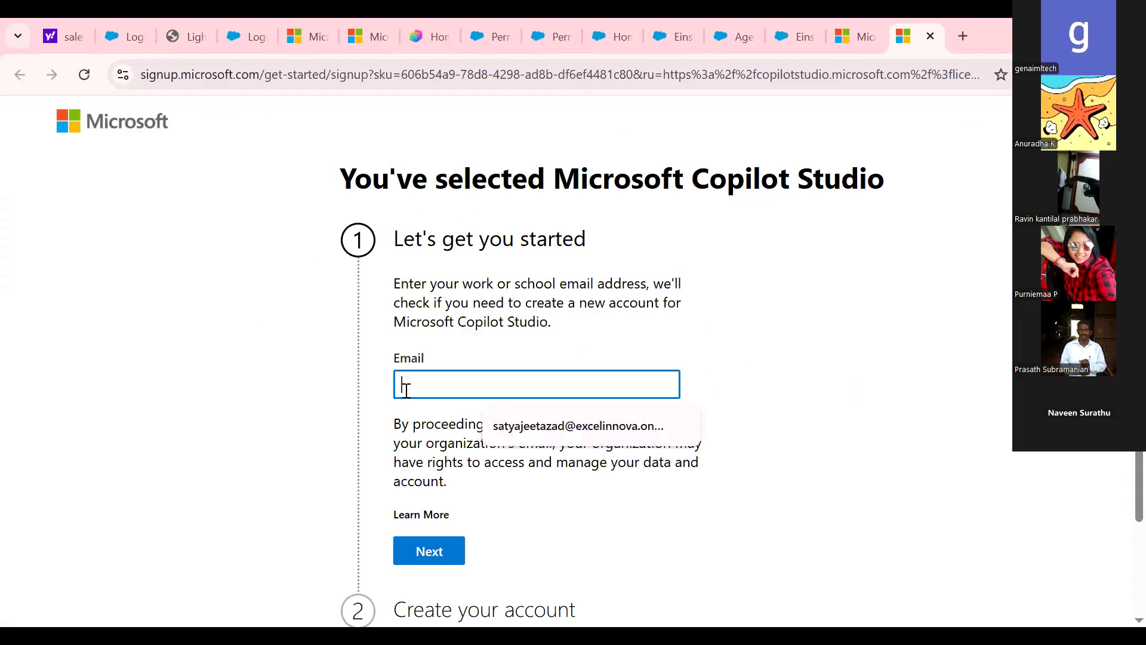
{"action": "left_click", "coordinate": [800, 296]}
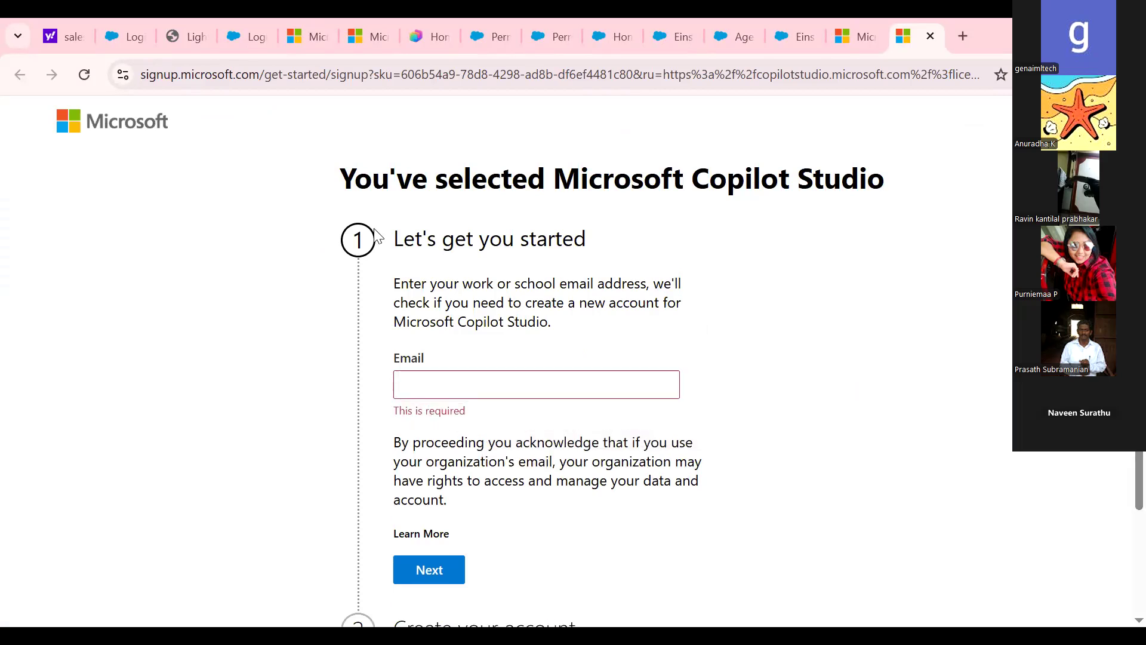
{"action": "left_click_drag", "start_coordinate": [679, 177], "coordinate": [344, 181]}
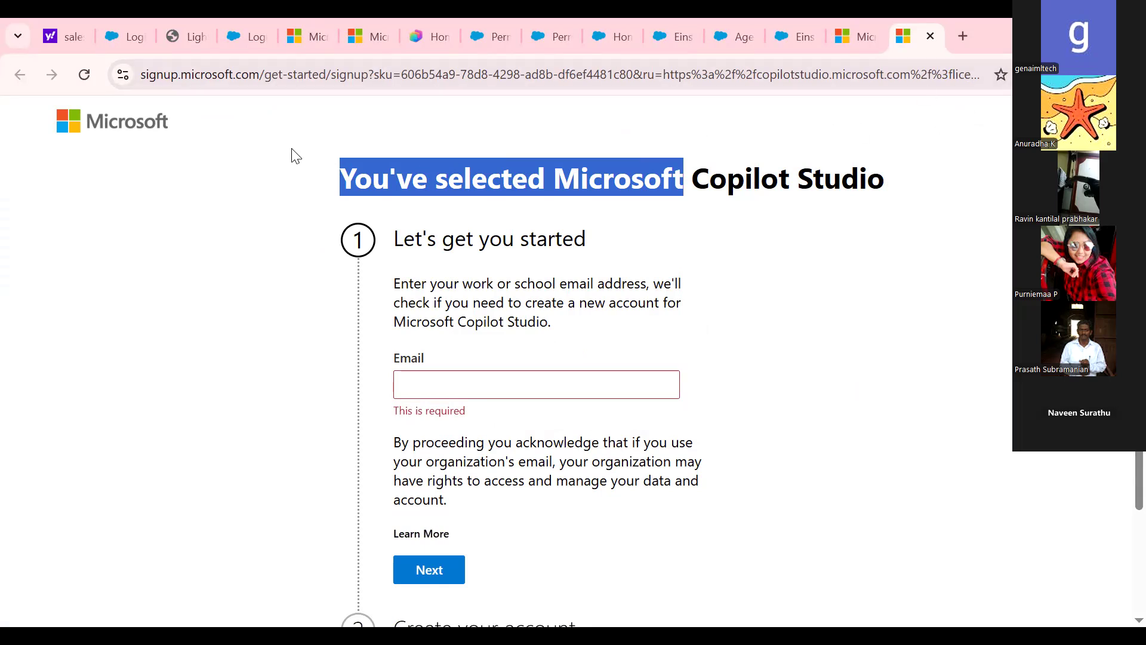
{"action": "left_click", "coordinate": [171, 107]}
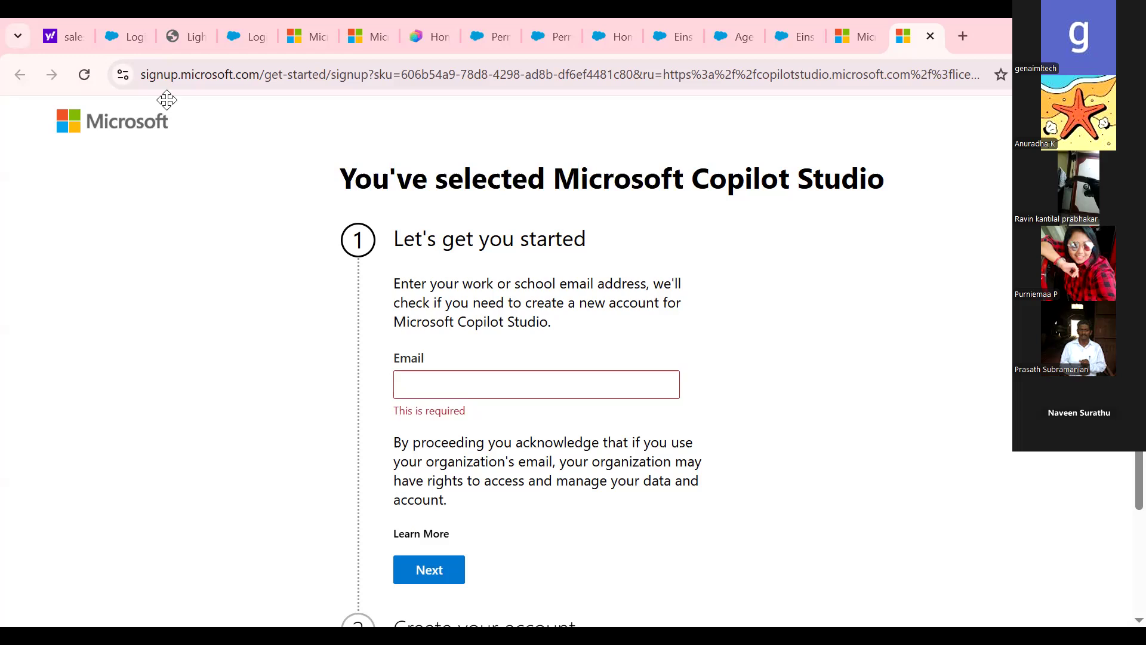
{"action": "left_click", "coordinate": [930, 35]}
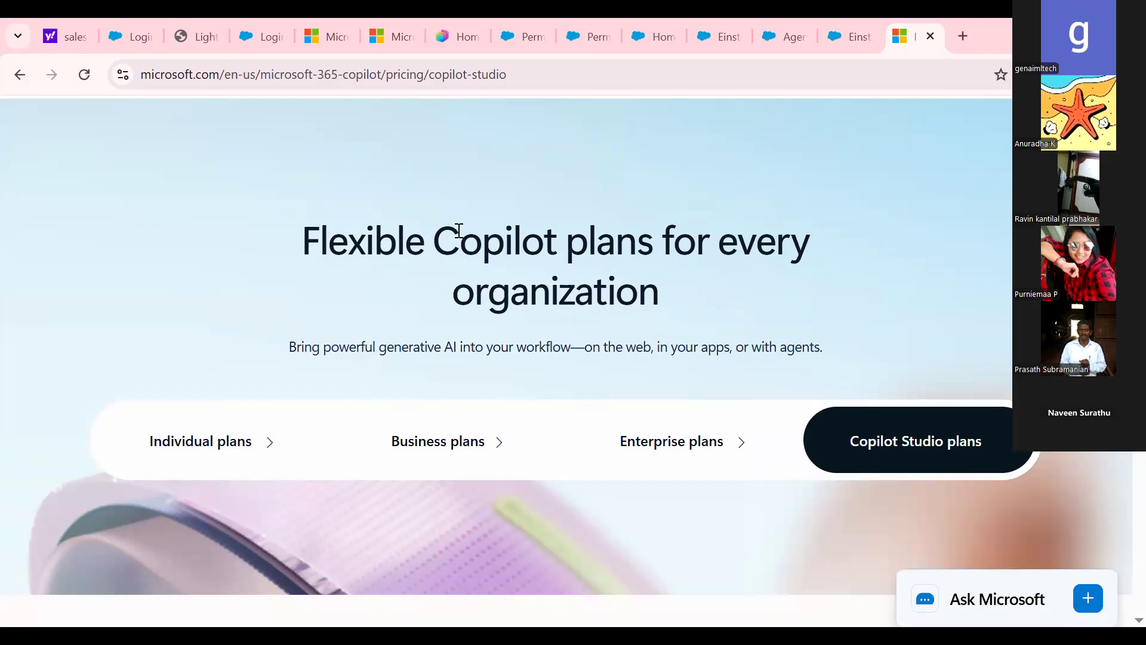
Examine the Copilot Studio pricing page, comparing the Microsoft 365 Copilot, Pre-purchase and Pay-as-you-go plans
{"action": "left_click_drag", "start_coordinate": [432, 234], "coordinate": [724, 335]}
{"action": "scroll", "coordinate": [566, 361], "scroll_direction": "down", "scroll_amount": 10}
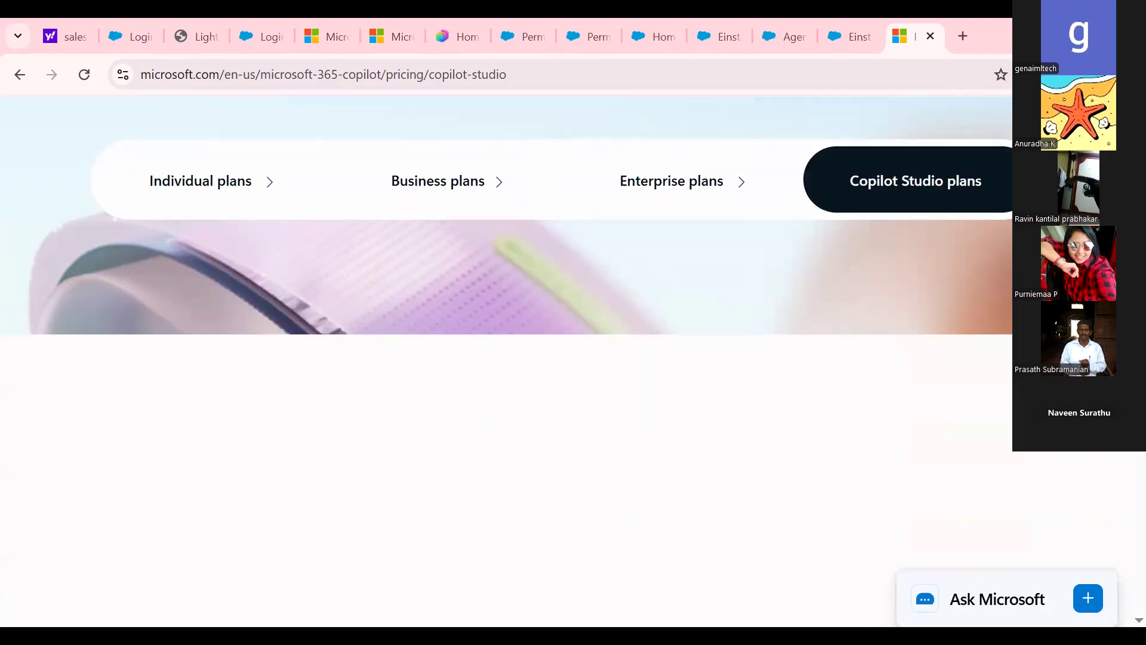
{"action": "scroll", "coordinate": [952, 191], "scroll_direction": "up", "scroll_amount": 5}
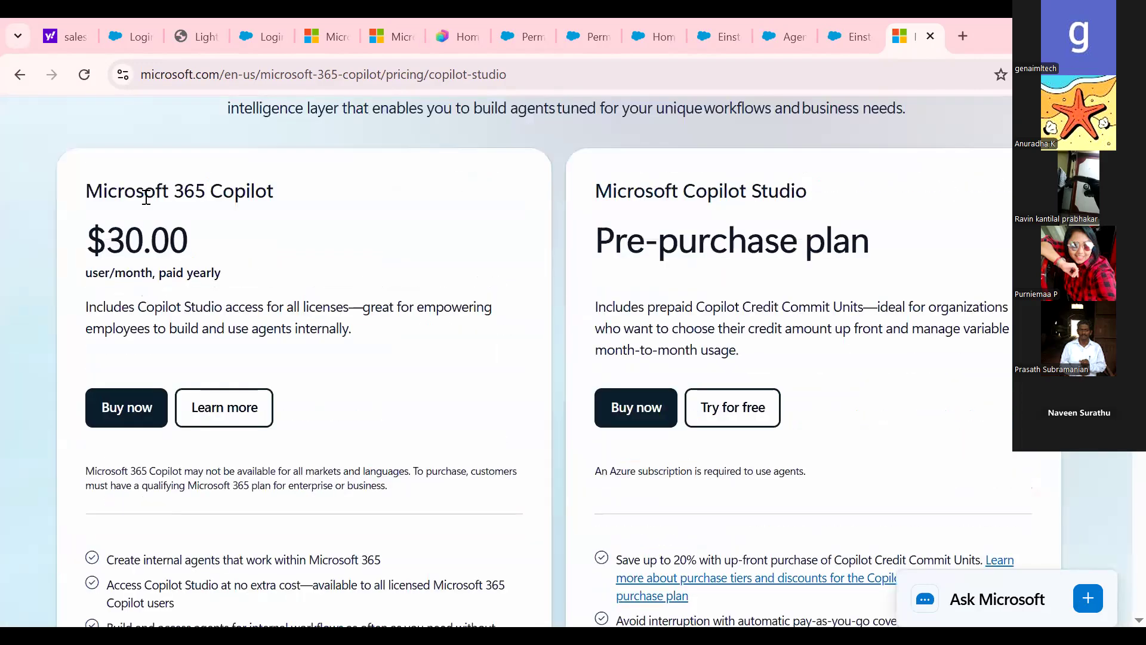
{"action": "left_click_drag", "start_coordinate": [139, 194], "coordinate": [153, 192]}
{"action": "scroll", "coordinate": [154, 191], "scroll_direction": "up", "scroll_amount": 10}
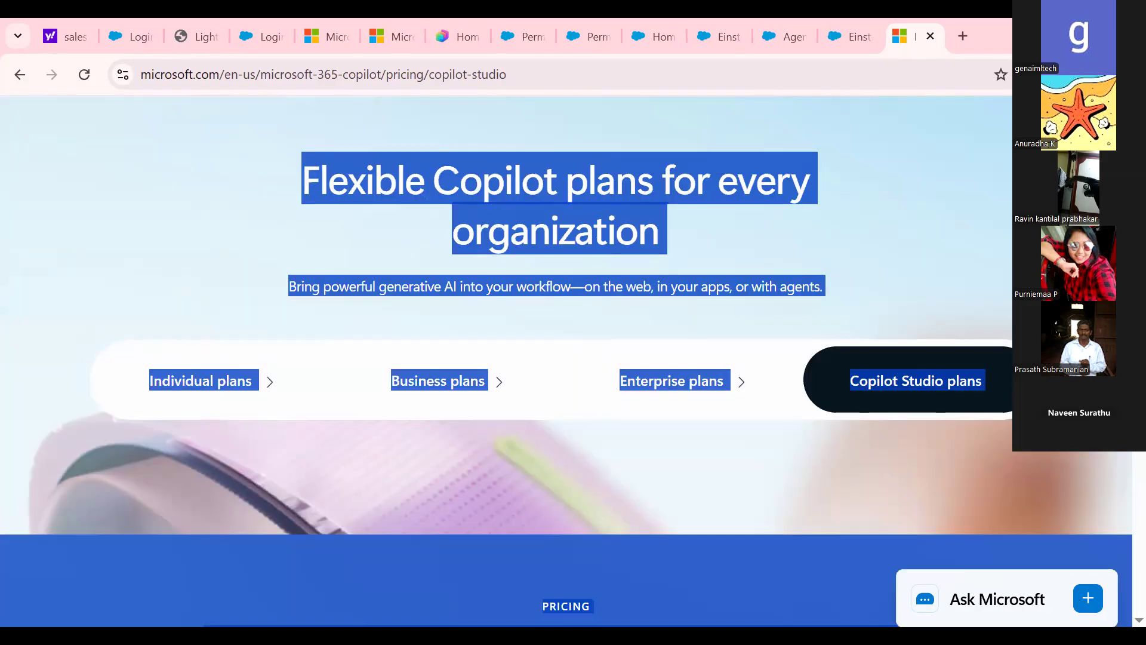
{"action": "left_click", "coordinate": [519, 235]}
{"action": "scroll", "coordinate": [519, 234], "scroll_direction": "down", "scroll_amount": 10}
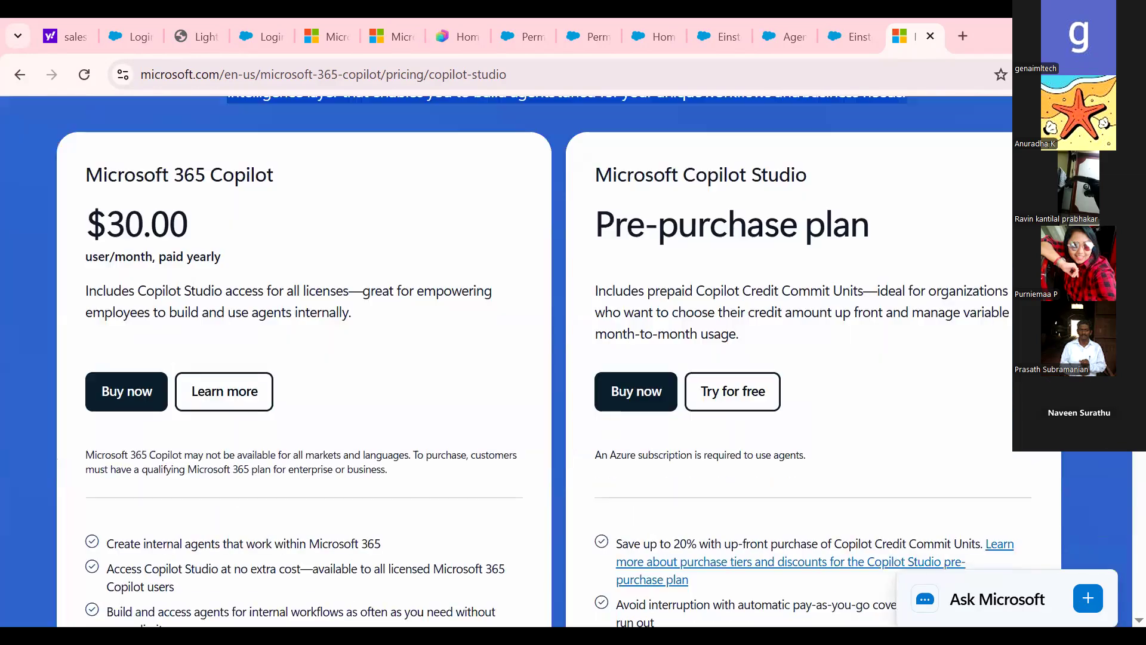
{"action": "left_click_drag", "start_coordinate": [185, 224], "coordinate": [132, 232]}
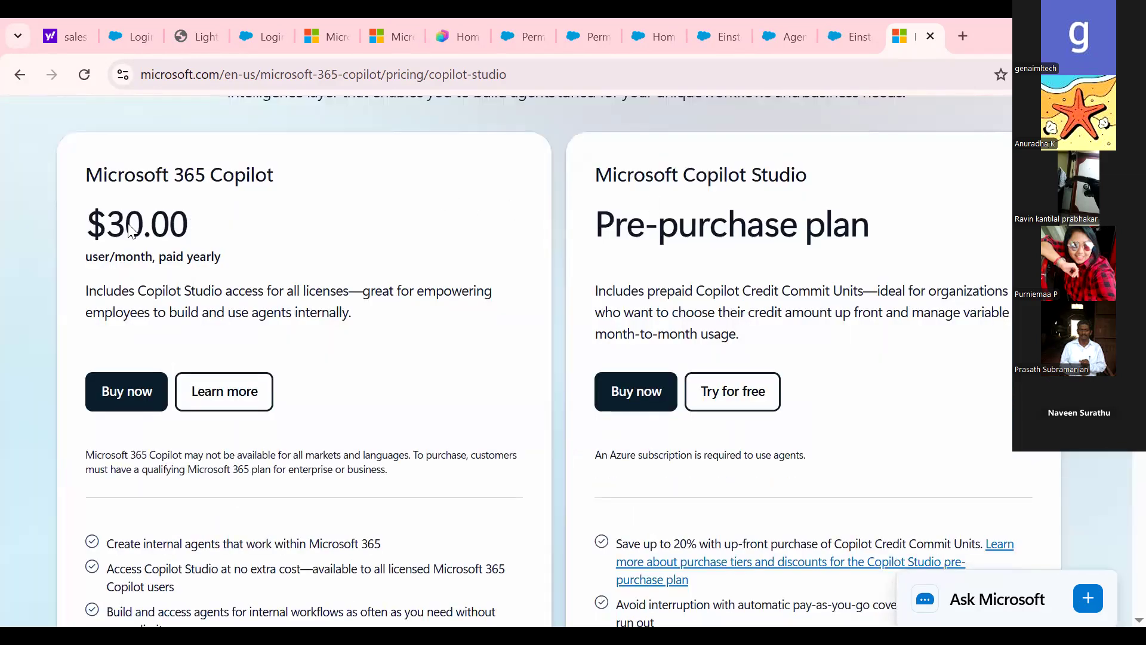
{"action": "scroll", "coordinate": [132, 231], "scroll_direction": "up", "scroll_amount": 10}
{"action": "scroll", "coordinate": [508, 358], "scroll_direction": "down", "scroll_amount": 10}
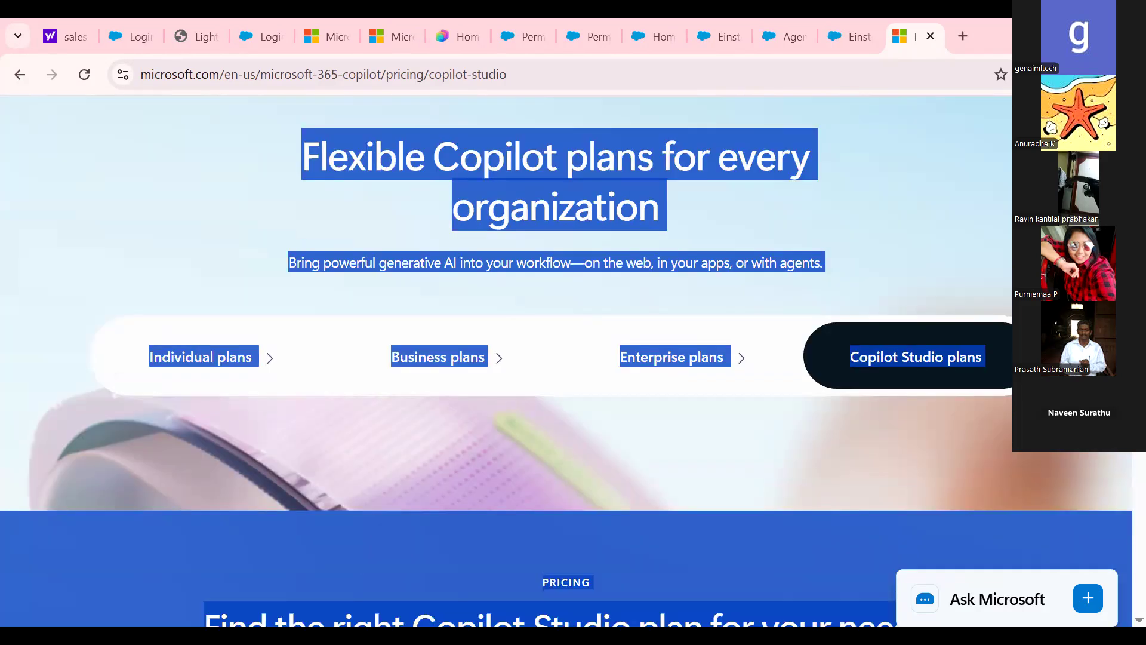
{"action": "scroll", "coordinate": [543, 358], "scroll_direction": "down", "scroll_amount": 10}
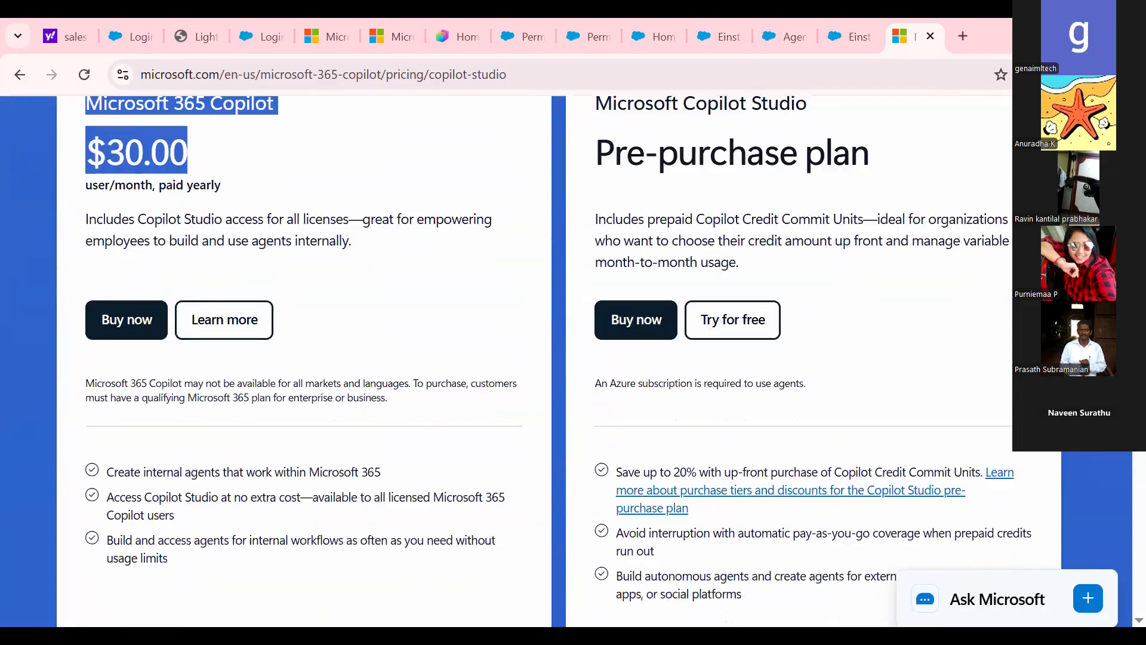
{"action": "scroll", "coordinate": [544, 358], "scroll_direction": "down", "scroll_amount": 4}
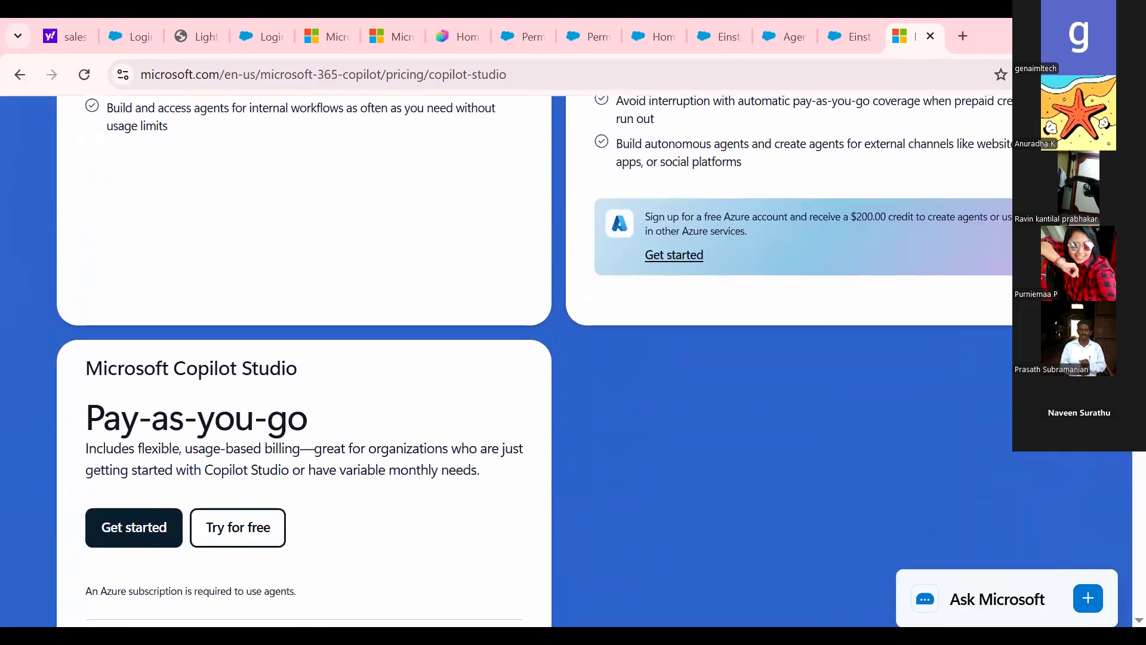
Examine the Pay-as-you-go plan and the comparison of agent-building solutions across the Create, Deploy and Manage features on the pricing page
{"action": "scroll", "coordinate": [508, 358], "scroll_direction": "down", "scroll_amount": 12}
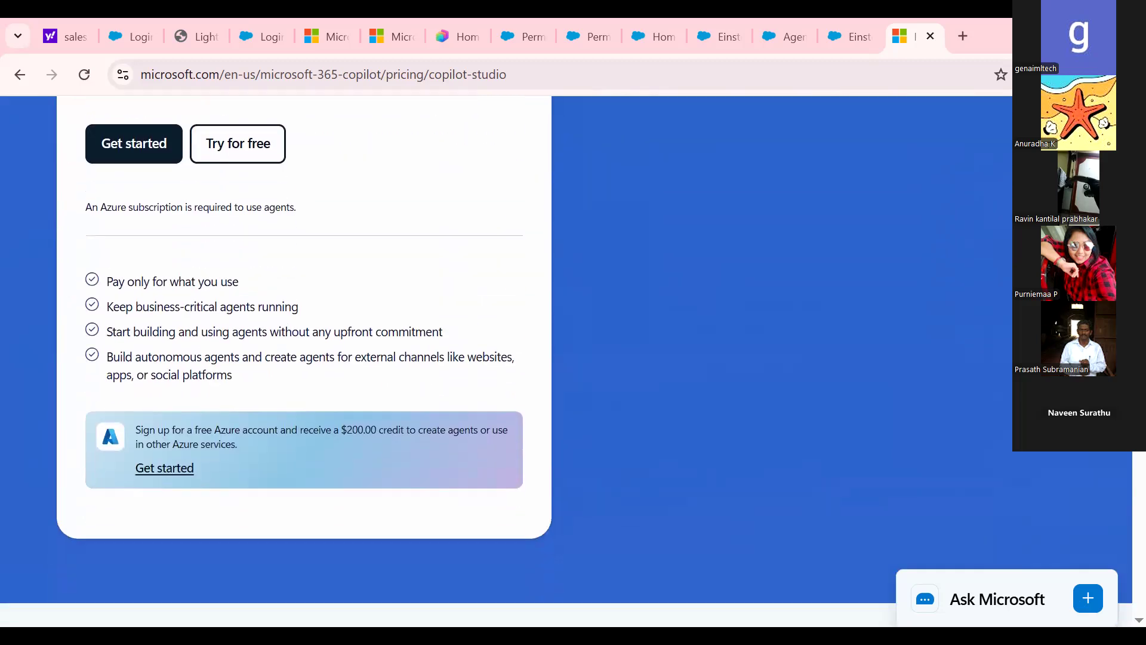
{"action": "scroll", "coordinate": [508, 358], "scroll_direction": "down", "scroll_amount": 6}
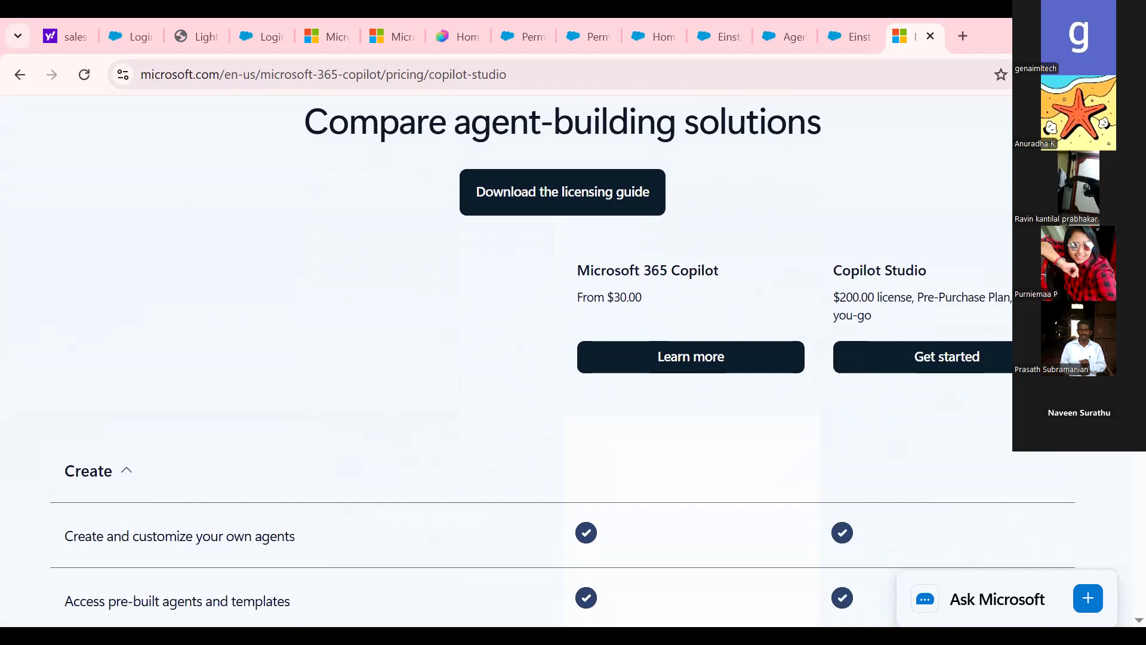
{"action": "scroll", "coordinate": [710, 292], "scroll_direction": "down", "scroll_amount": 1}
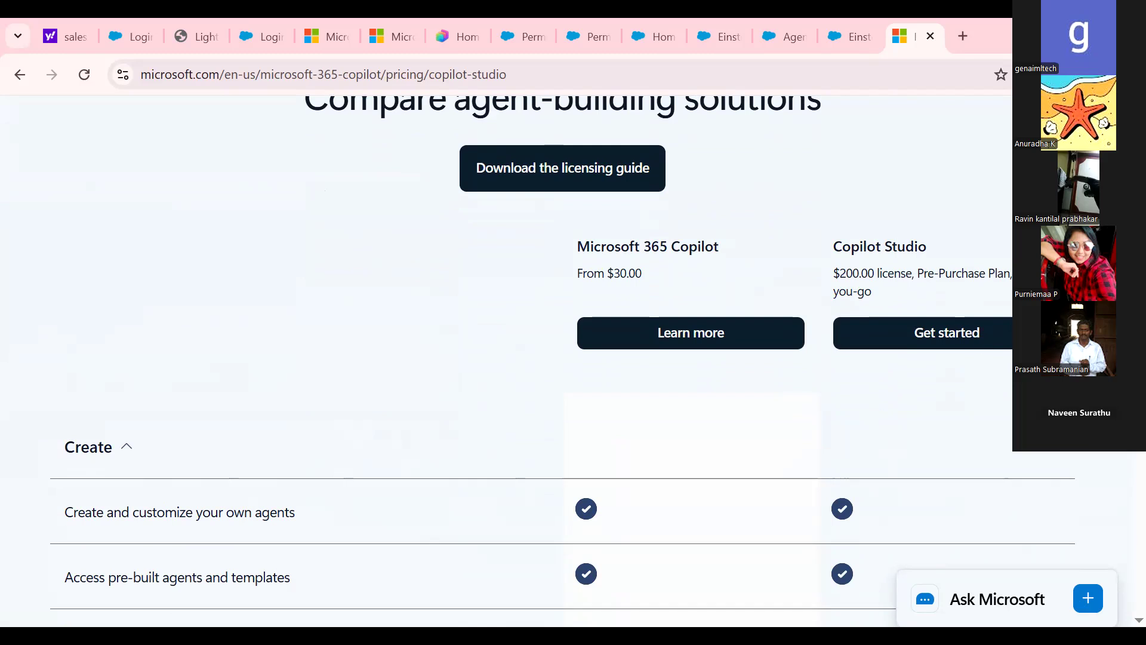
{"action": "scroll", "coordinate": [563, 367], "scroll_direction": "down", "scroll_amount": 6}
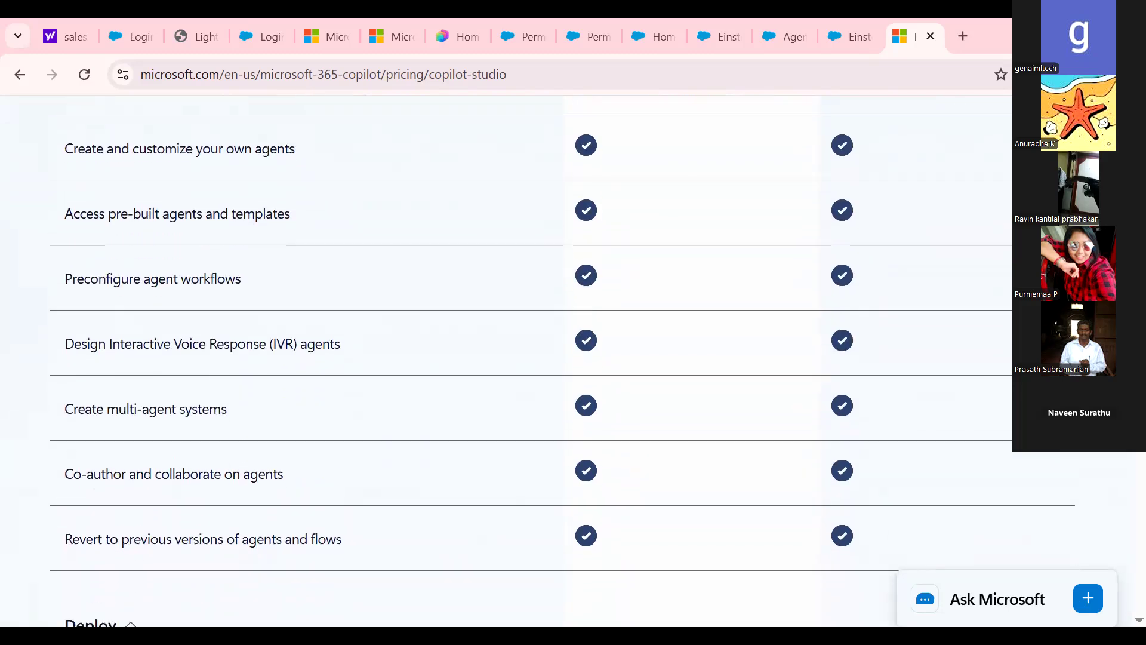
{"action": "scroll", "coordinate": [563, 358], "scroll_direction": "down", "scroll_amount": 8}
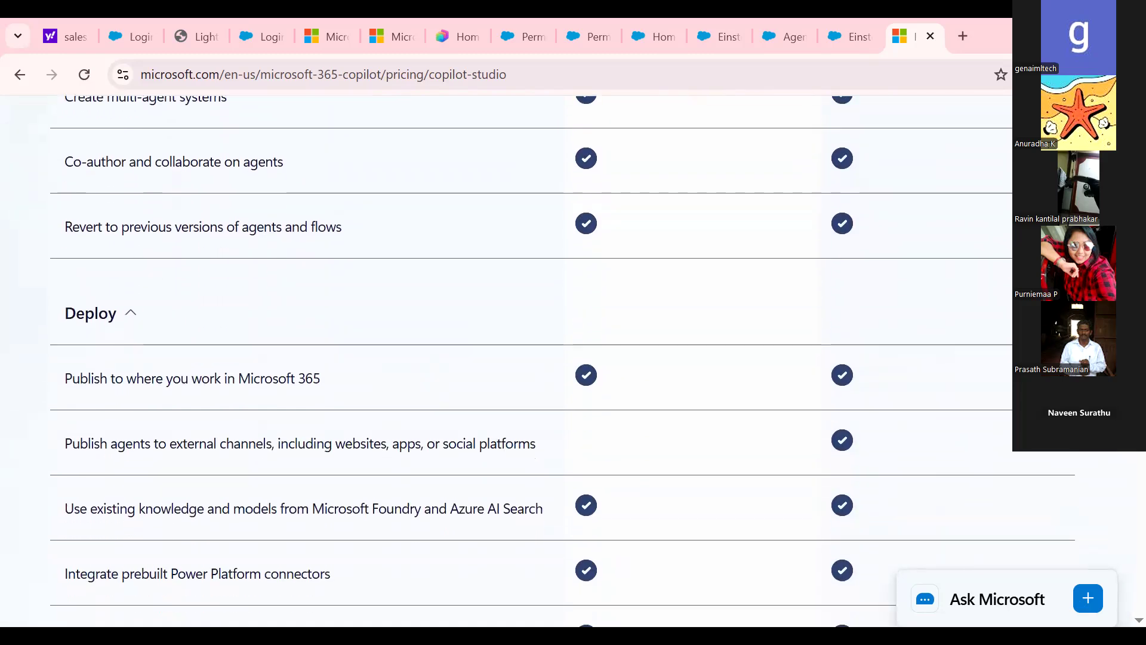
{"action": "scroll", "coordinate": [563, 358], "scroll_direction": "down", "scroll_amount": 4}
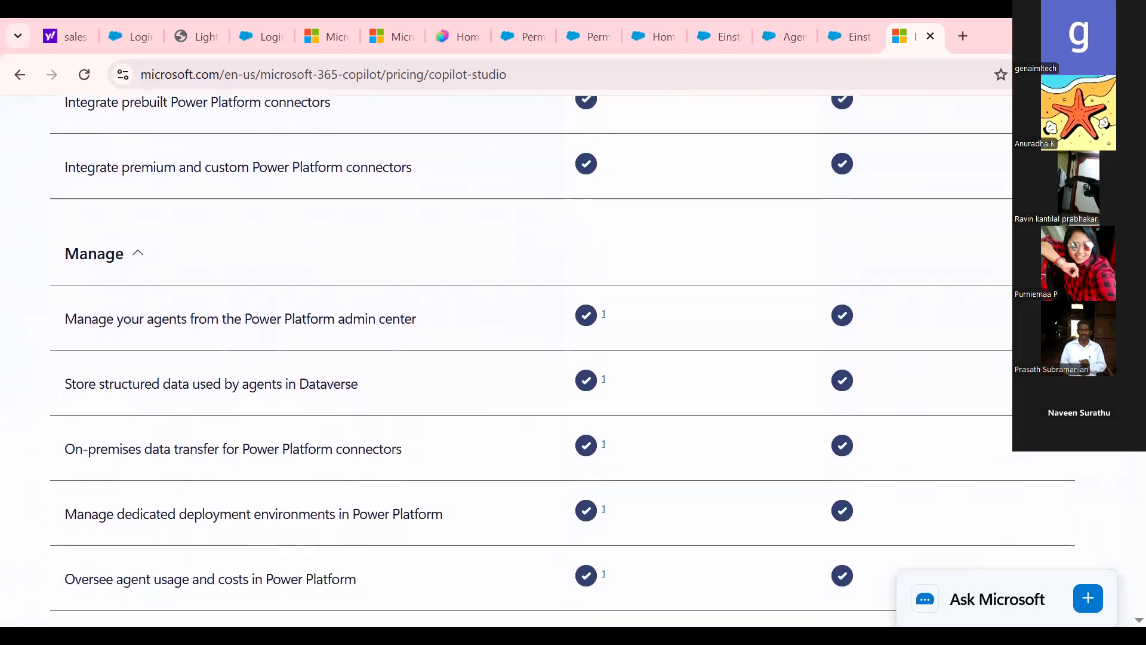
{"action": "left_click_drag", "start_coordinate": [548, 84], "coordinate": [120, 94]}
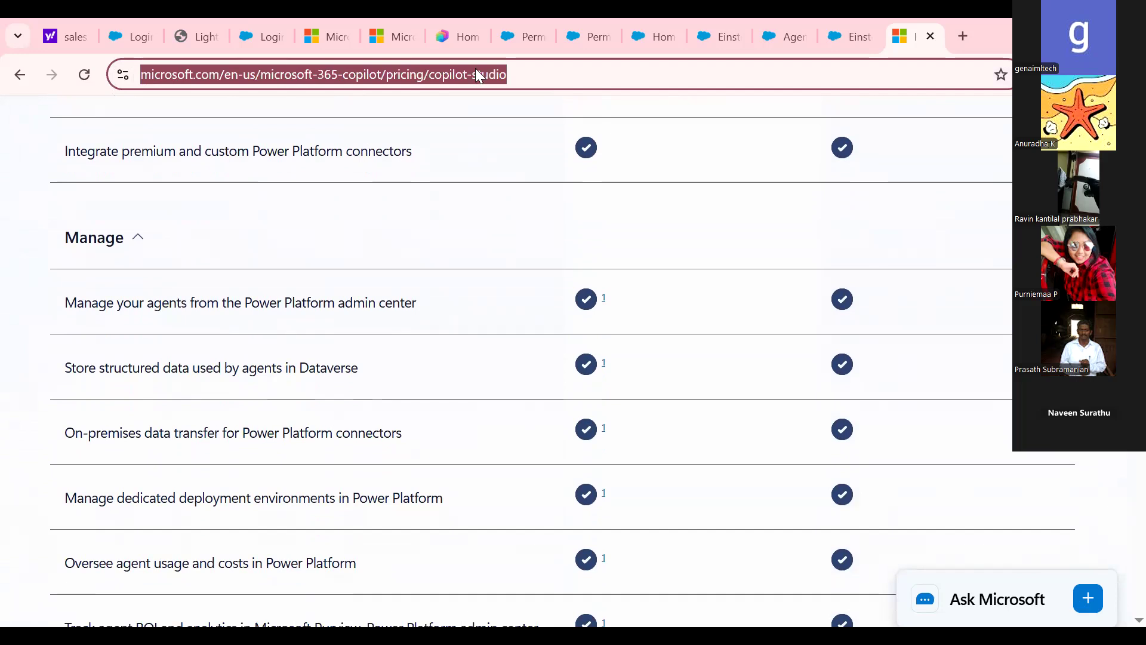
Switch to the Copilot Studio home page and examine the environment portion of its web address and the additional Power Platform products
{"action": "left_click", "coordinate": [458, 278]}
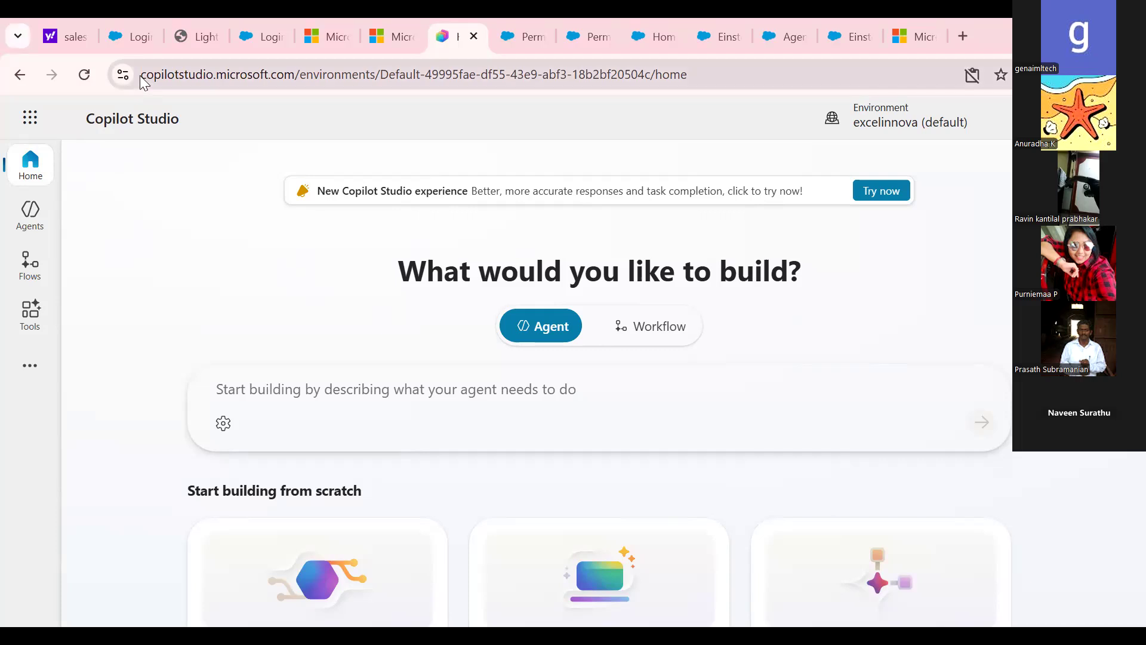
{"action": "left_click_drag", "start_coordinate": [142, 77], "coordinate": [307, 78]}
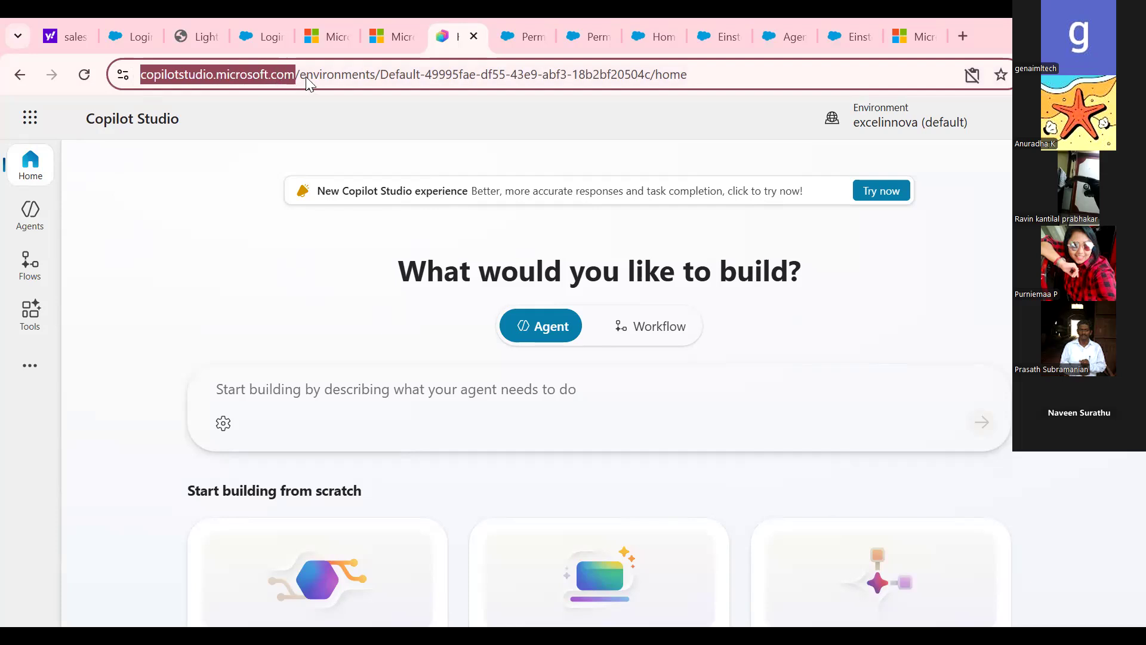
{"action": "left_click", "coordinate": [421, 75]}
{"action": "left_click_drag", "start_coordinate": [455, 74], "coordinate": [691, 70]}
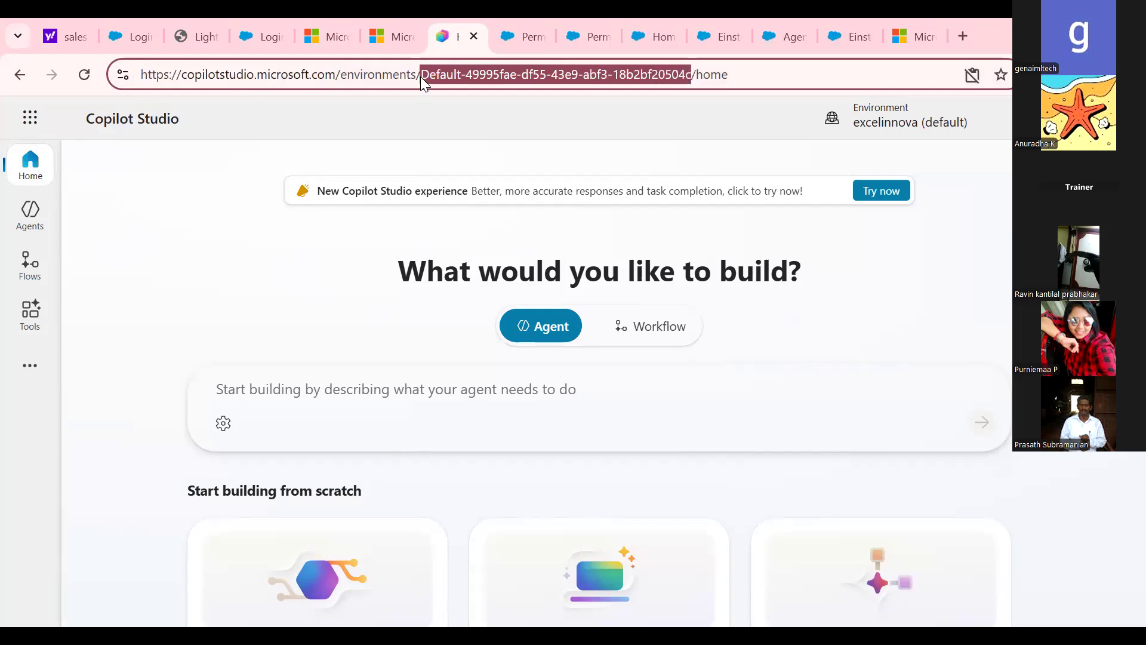
{"action": "left_click_drag", "start_coordinate": [417, 76], "coordinate": [345, 78]}
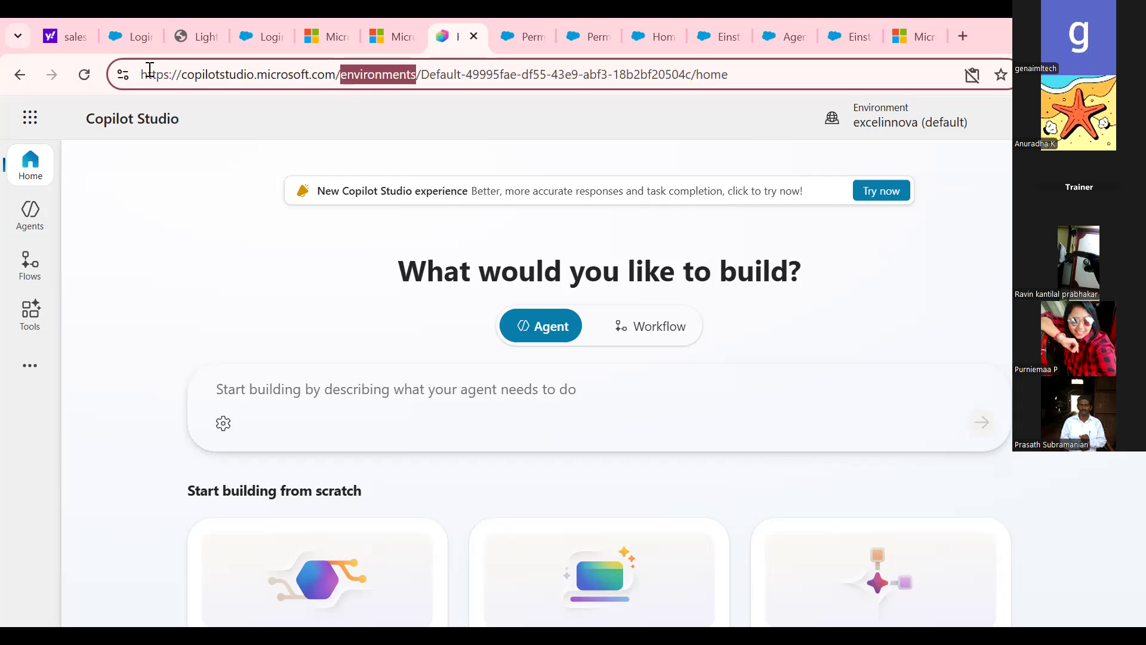
{"action": "left_click_drag", "start_coordinate": [142, 75], "coordinate": [726, 70]}
{"action": "left_click", "coordinate": [740, 123]}
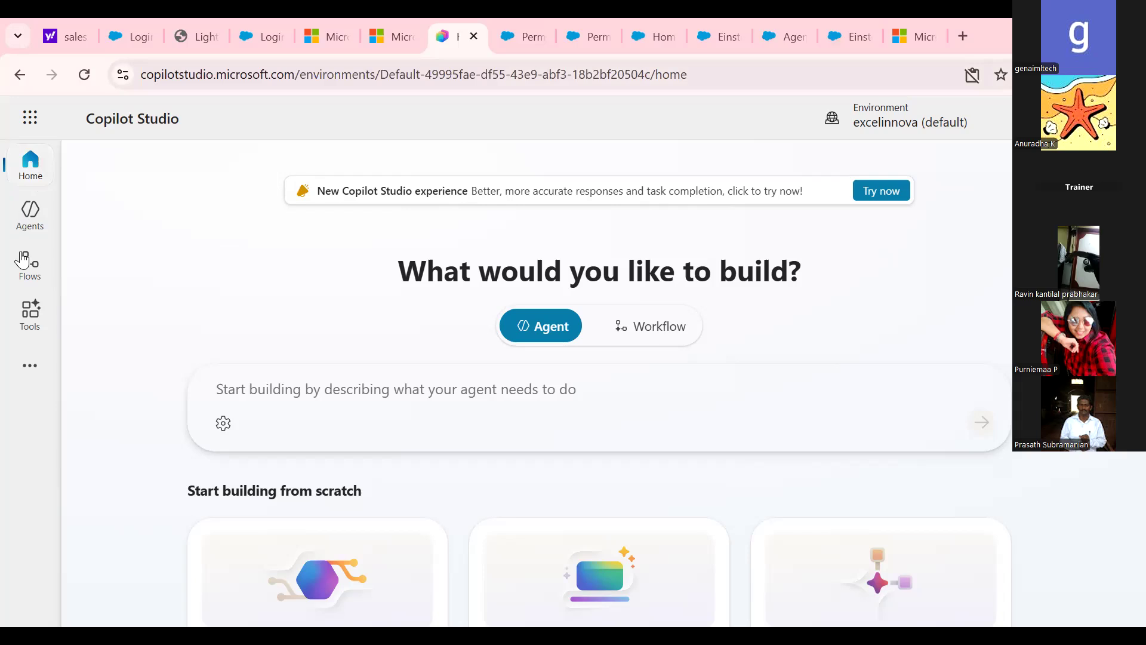
{"action": "left_click", "coordinate": [29, 366]}
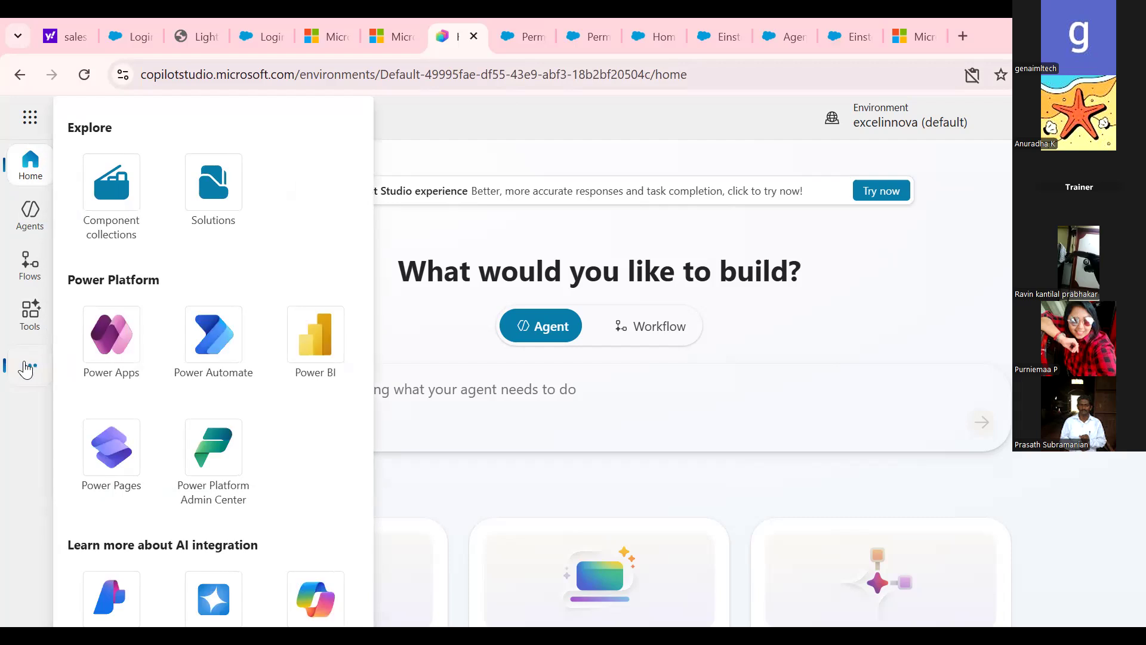
{"action": "left_click", "coordinate": [949, 303]}
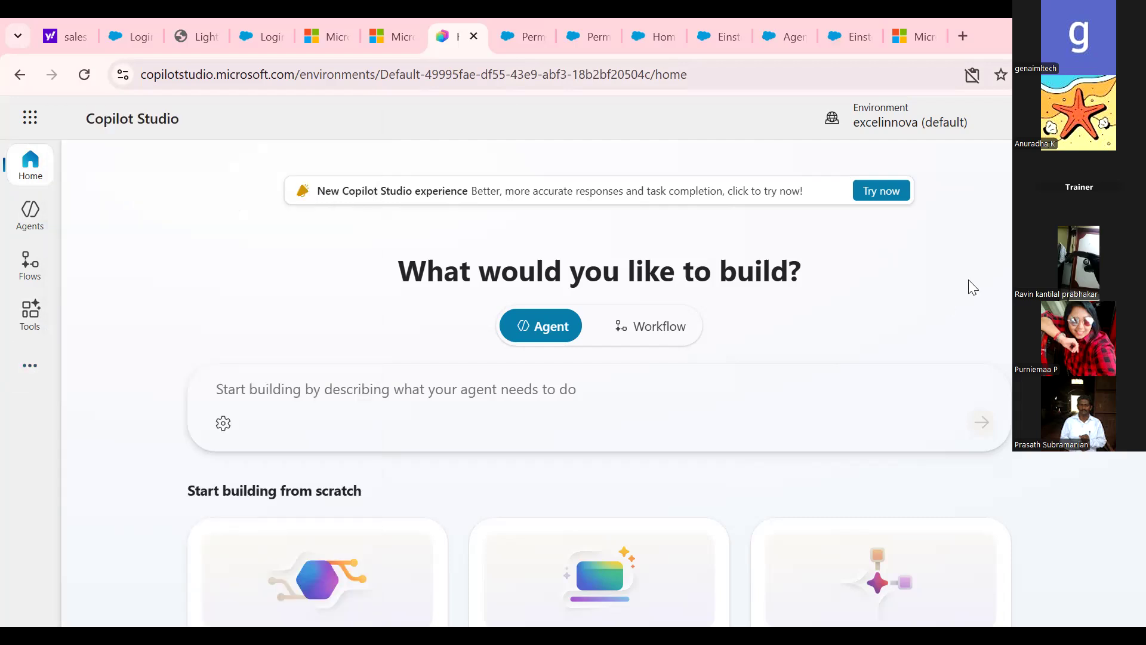
Open the Agents page and look over the existing agents and the managed agents available to install
{"action": "left_click", "coordinate": [37, 225]}
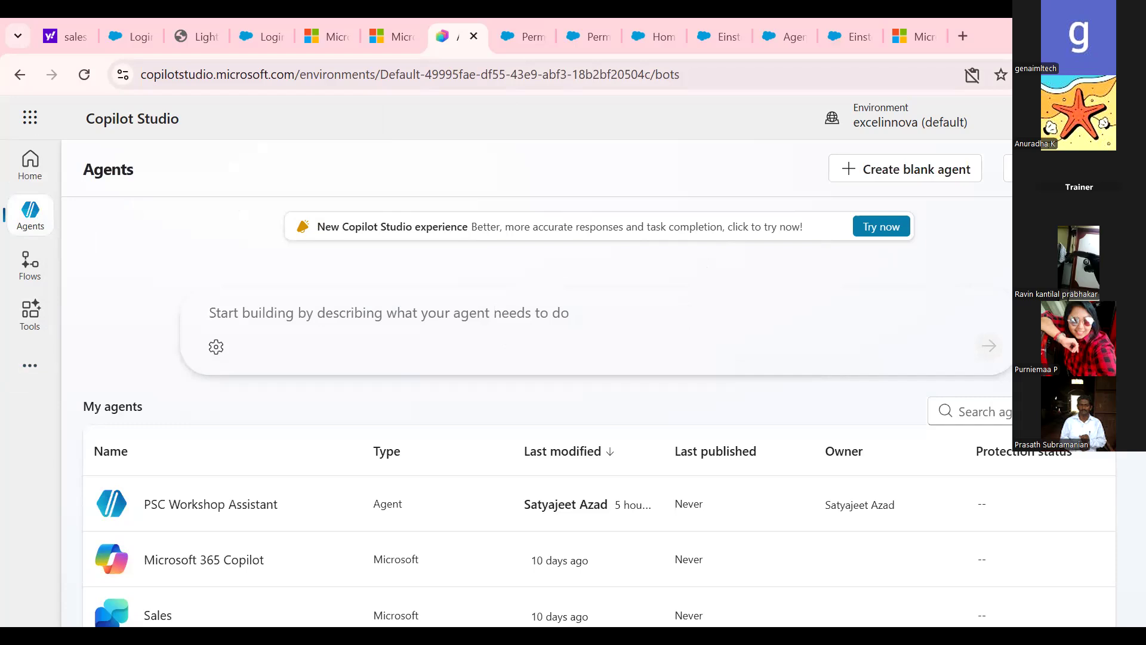
{"action": "scroll", "coordinate": [597, 412], "scroll_direction": "down", "scroll_amount": 3}
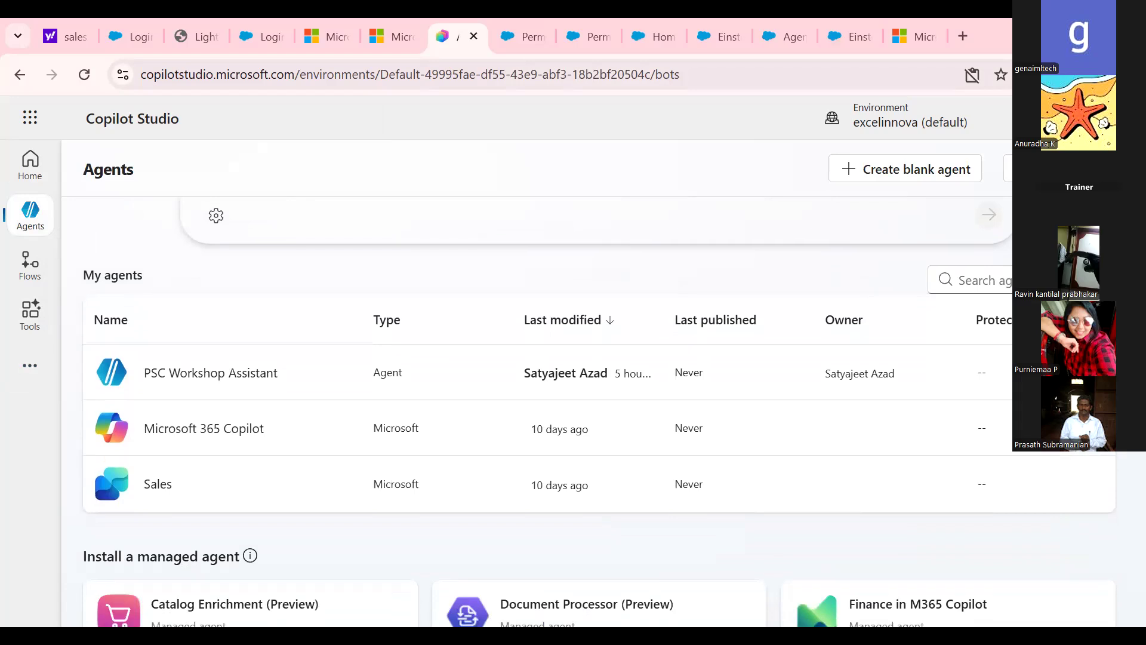
{"action": "scroll", "coordinate": [437, 353], "scroll_direction": "down", "scroll_amount": 2}
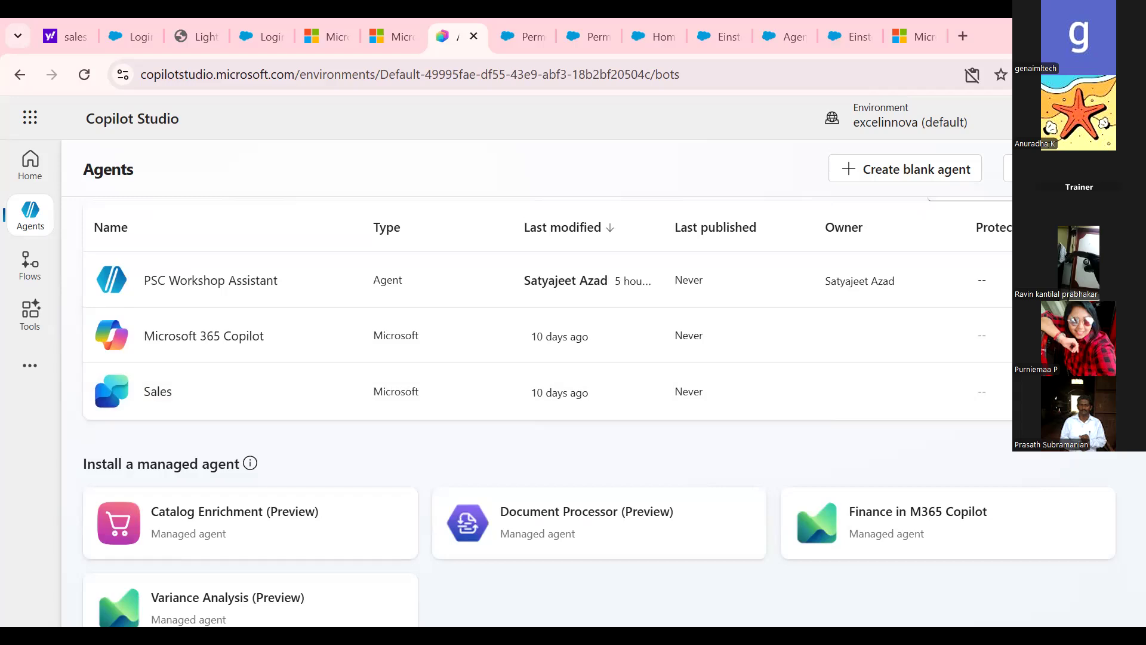
{"action": "scroll", "coordinate": [600, 412], "scroll_direction": "down", "scroll_amount": 3}
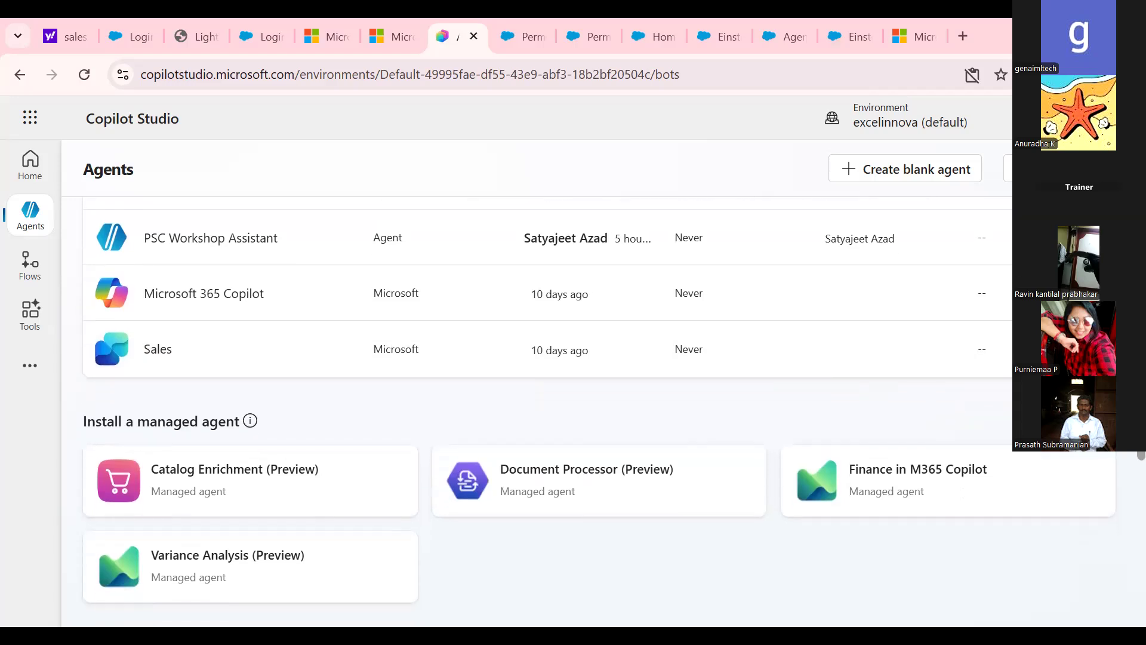
{"action": "scroll", "coordinate": [599, 412], "scroll_direction": "down", "scroll_amount": 2}
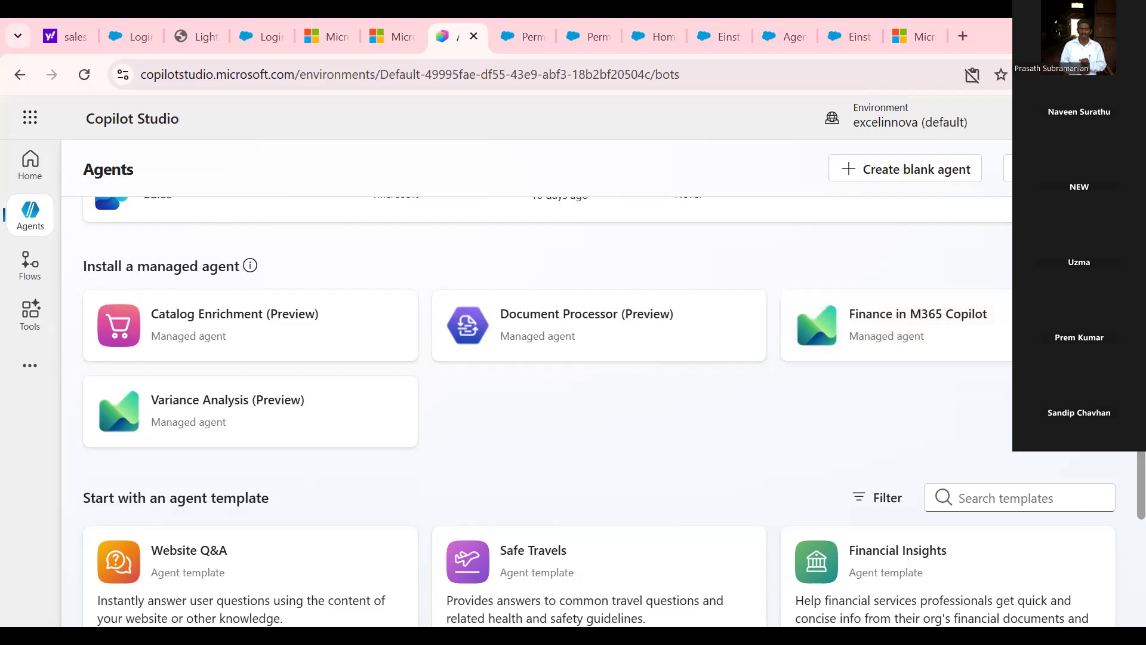
Examine the agent templates on the Agents page, from Website Q&A to Weather, and return to the agent description prompt
{"action": "scroll", "coordinate": [1140, 495], "scroll_direction": "down", "scroll_amount": 1}
{"action": "scroll", "coordinate": [1121, 452], "scroll_direction": "down", "scroll_amount": 1}
{"action": "scroll", "coordinate": [1120, 455], "scroll_direction": "down", "scroll_amount": 1}
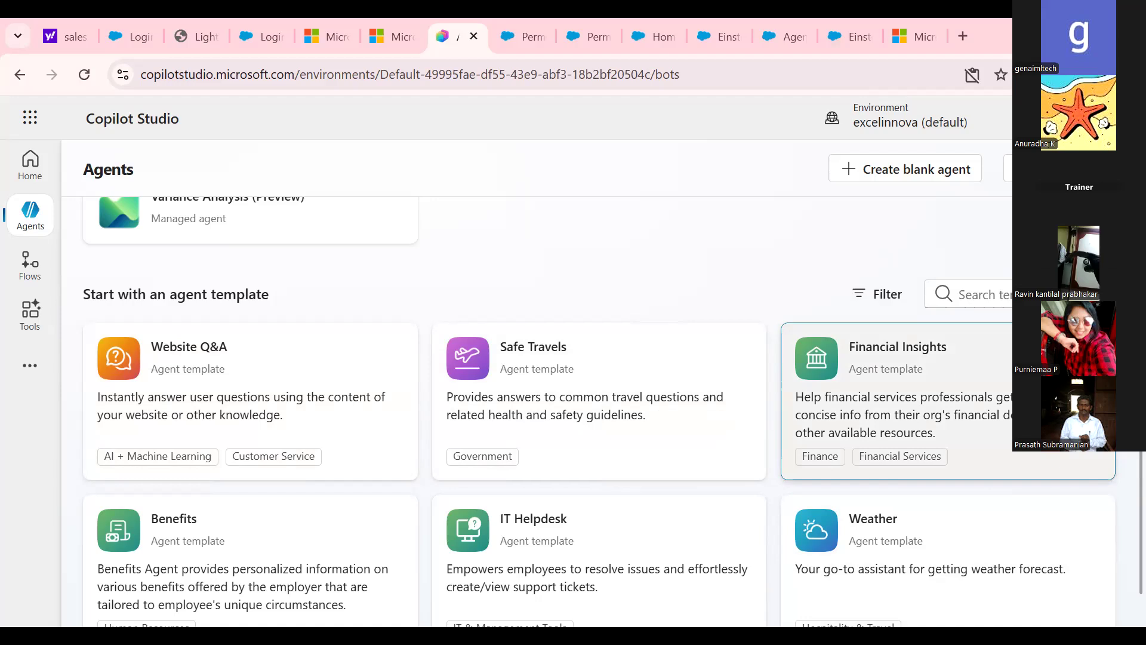
{"action": "scroll", "coordinate": [1117, 507], "scroll_direction": "down", "scroll_amount": 2}
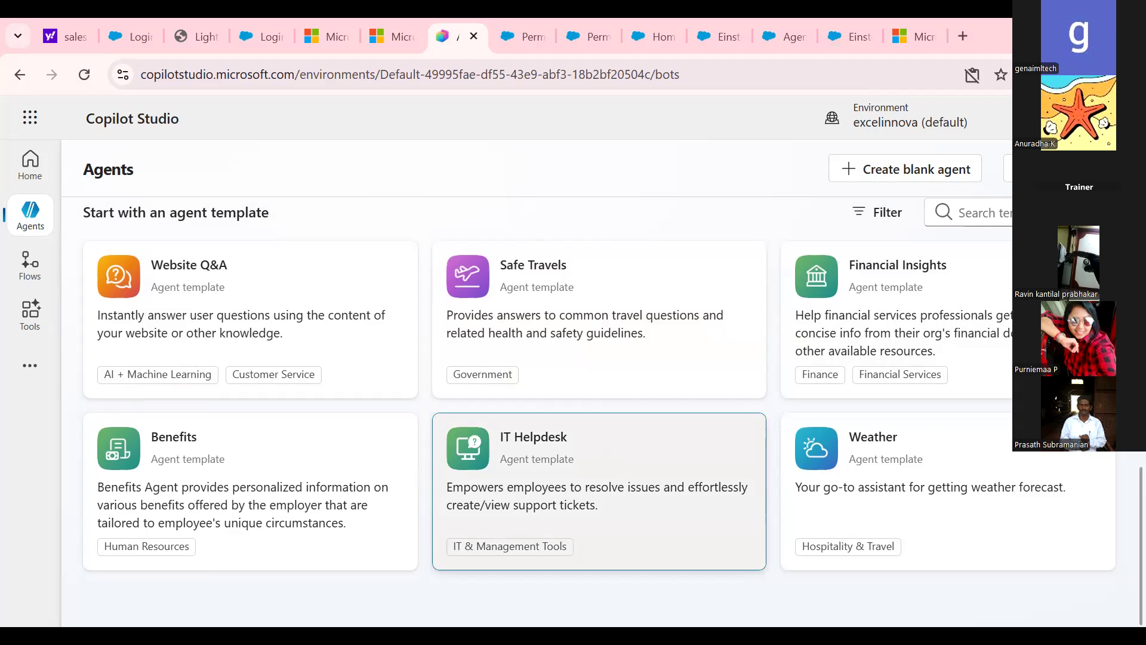
{"action": "double_click", "coordinate": [97, 176]}
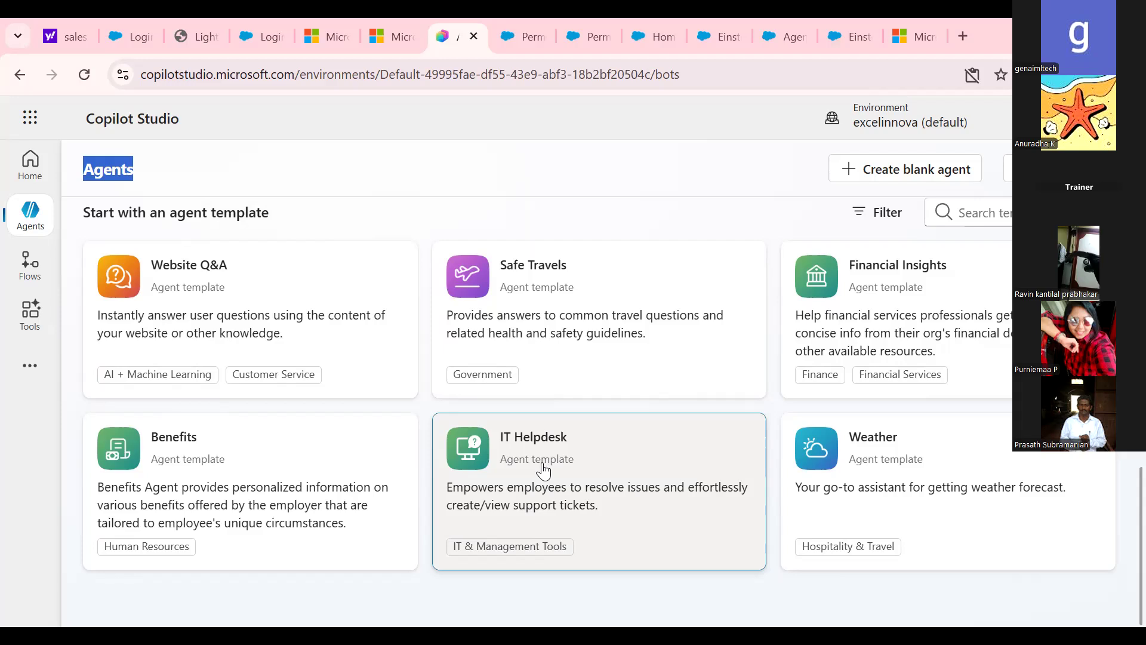
{"action": "scroll", "coordinate": [1121, 455], "scroll_direction": "up", "scroll_amount": 1}
{"action": "scroll", "coordinate": [1121, 455], "scroll_direction": "up", "scroll_amount": 10}
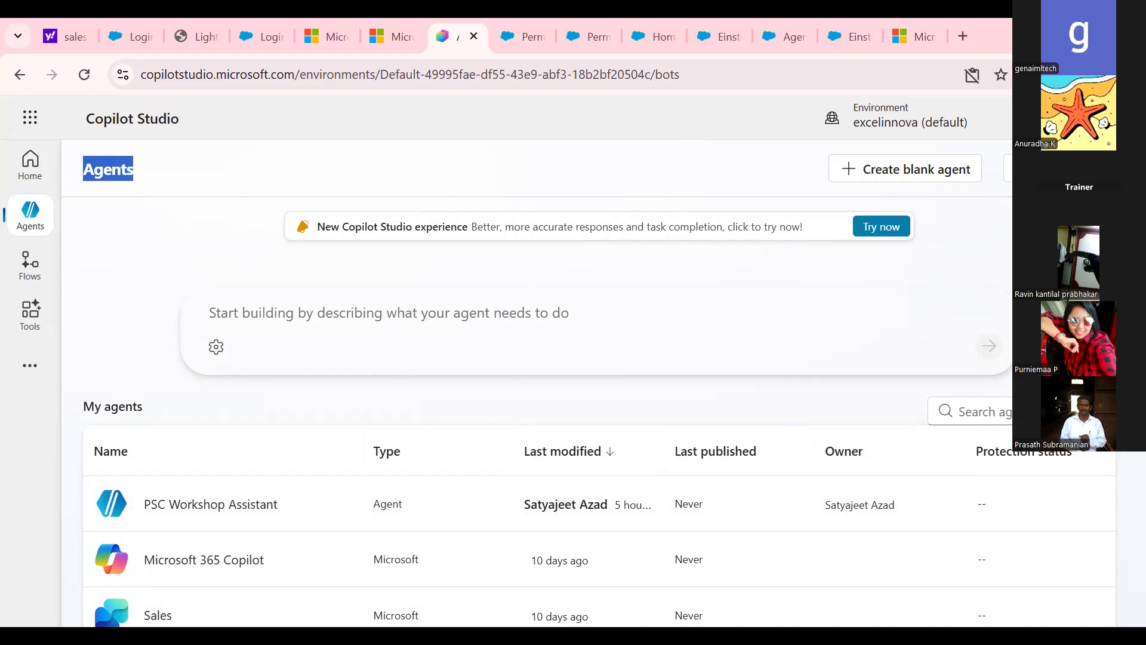
Start a blank agent named "HealthCare Agent" and expand its optional agent settings
{"action": "left_click", "coordinate": [886, 175]}
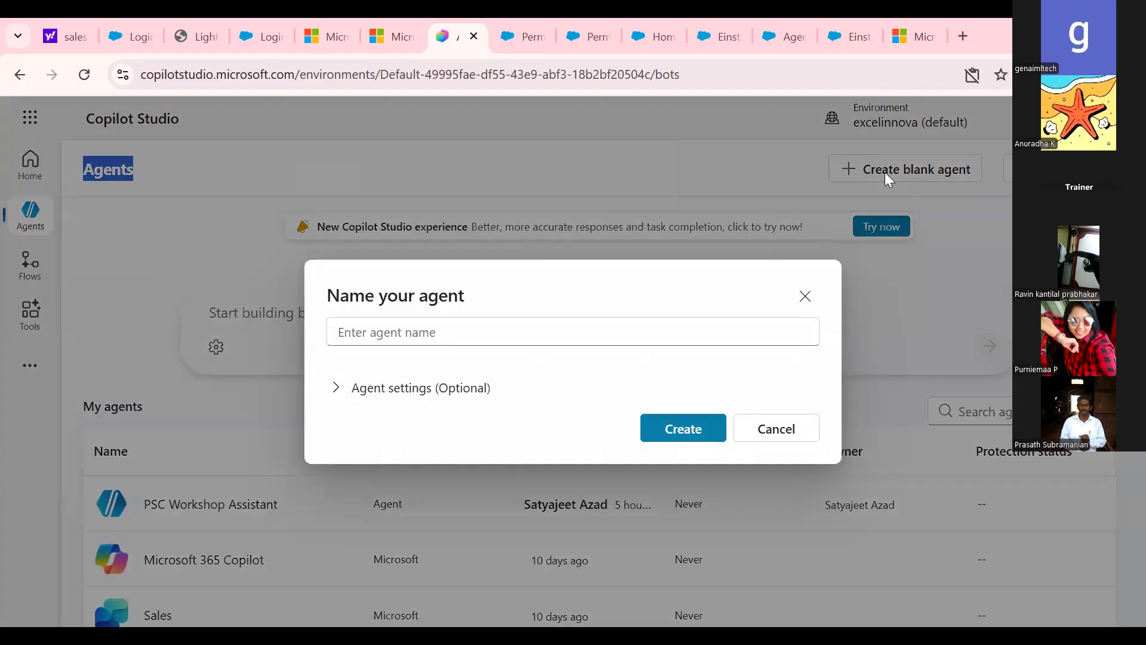
{"action": "left_click", "coordinate": [391, 335]}
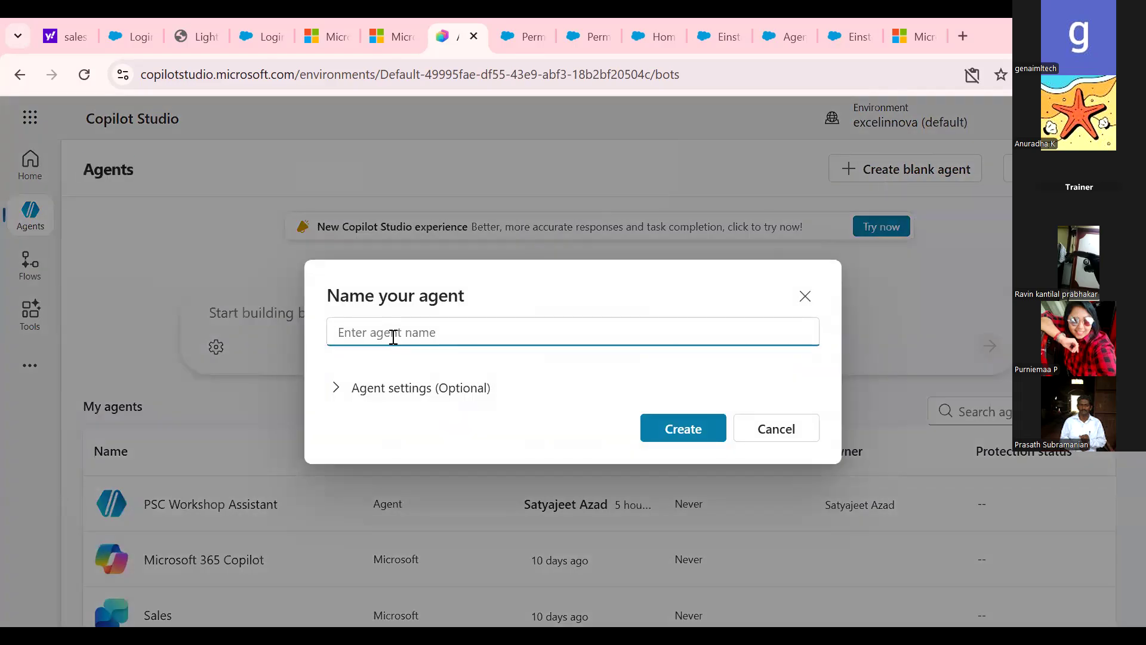
{"action": "type", "text": "HealthCare Agent"}
{"action": "left_click", "coordinate": [337, 389]}
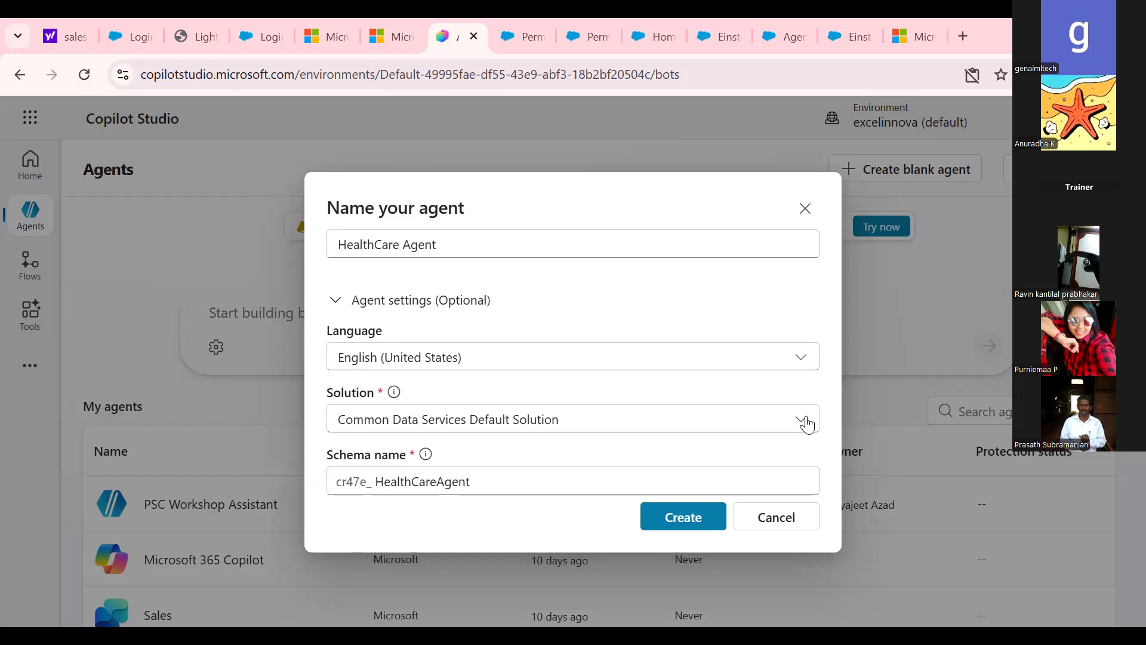
Look through the languages available for the new agent without changing the selection, keeping the optional settings expanded
{"action": "left_click", "coordinate": [801, 372]}
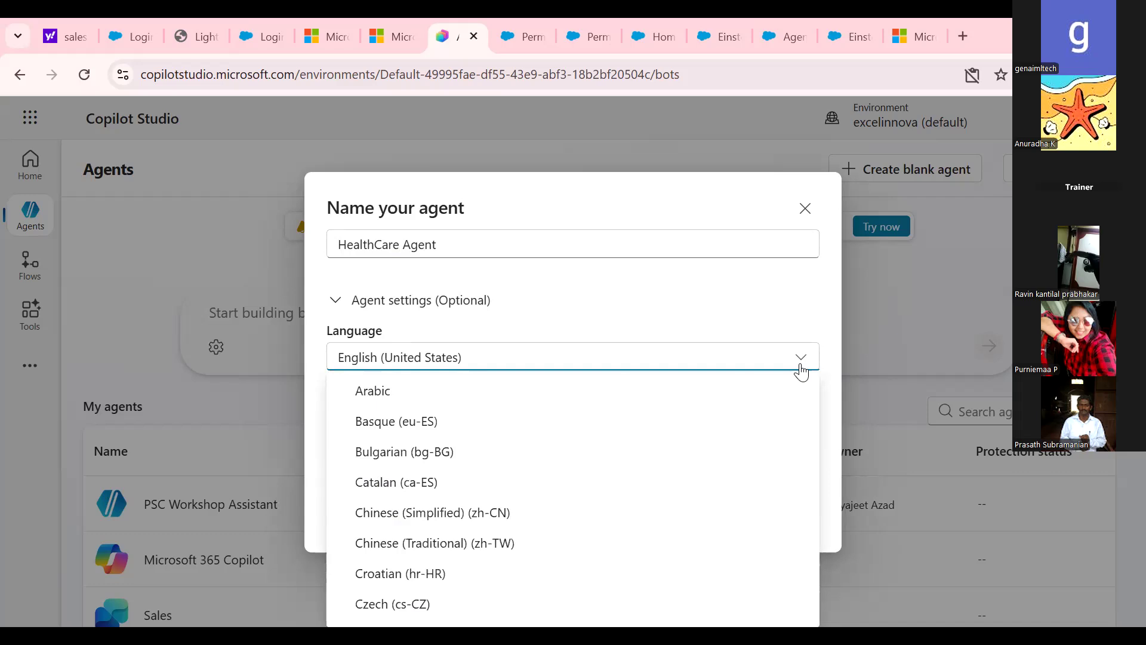
{"action": "left_click_drag", "start_coordinate": [813, 391], "coordinate": [803, 461]}
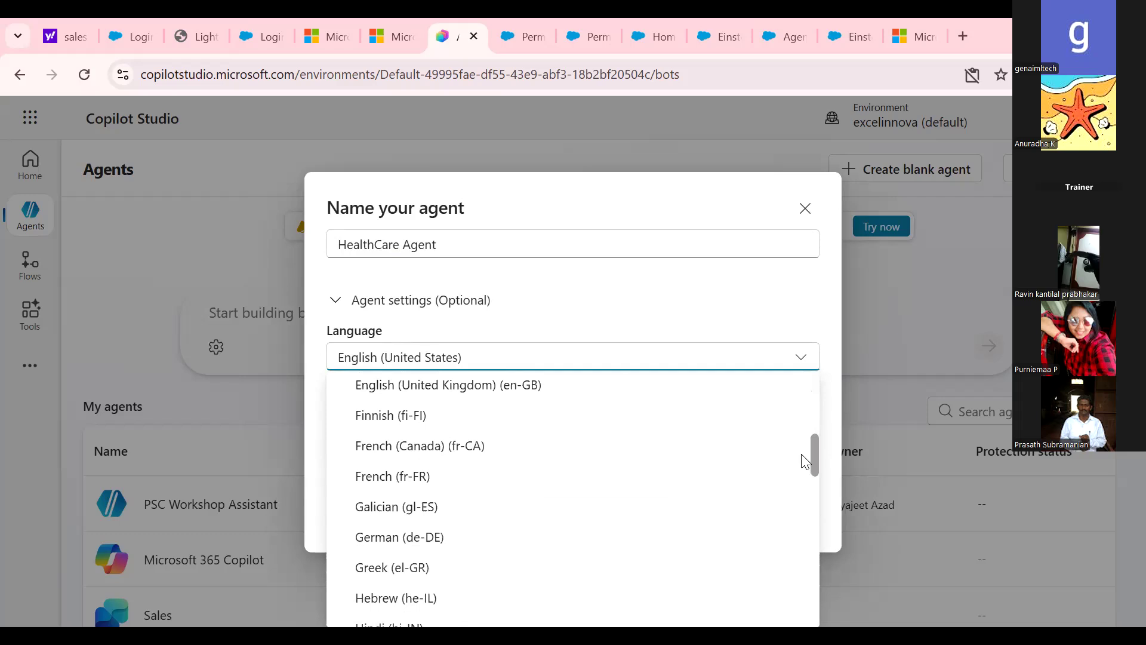
{"action": "left_click_drag", "start_coordinate": [803, 461], "coordinate": [814, 385]}
{"action": "left_click", "coordinate": [639, 295]}
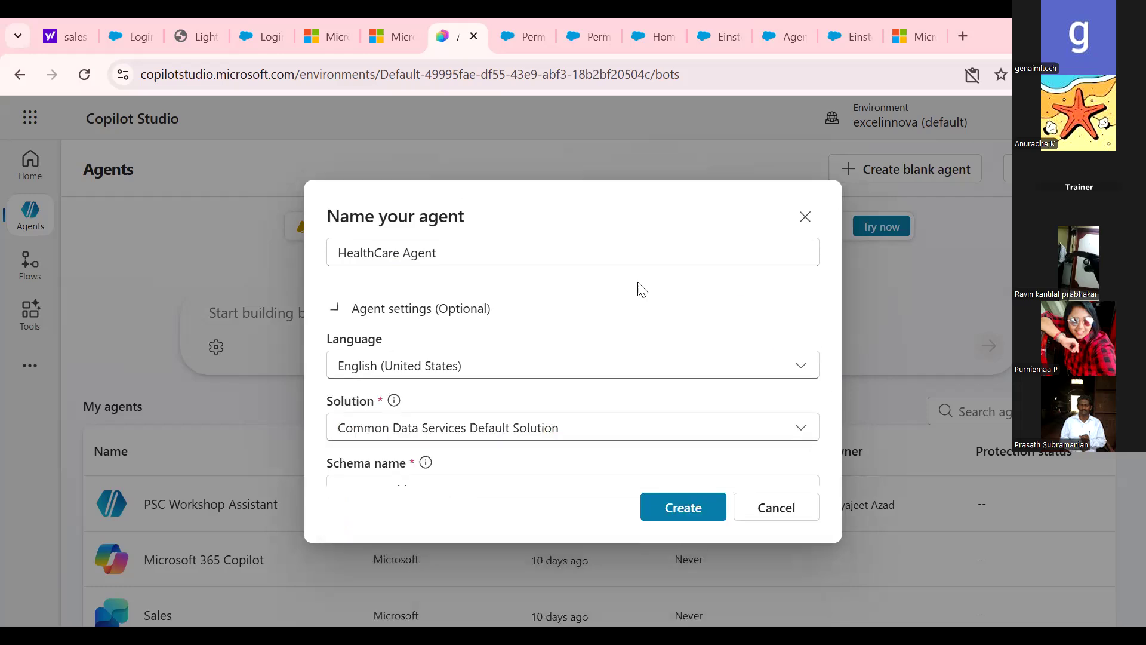
{"action": "left_click", "coordinate": [639, 299]}
{"action": "left_click", "coordinate": [332, 393]}
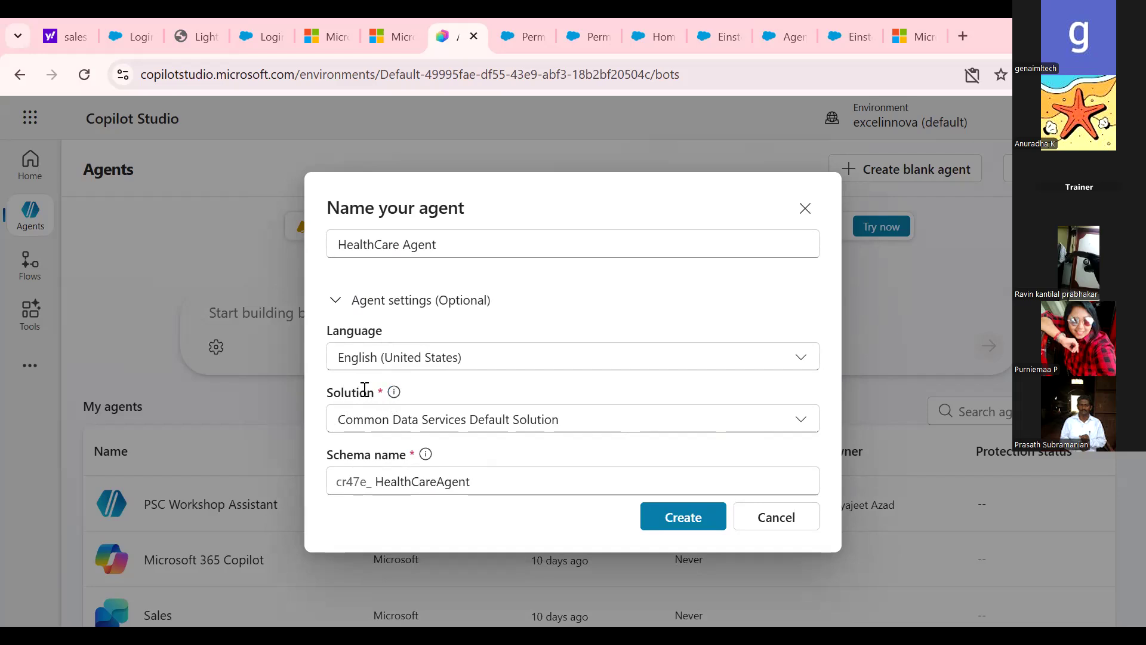
Choose Common Data Services Default Solution as the agent's solution and create the agent
{"action": "left_click", "coordinate": [800, 428]}
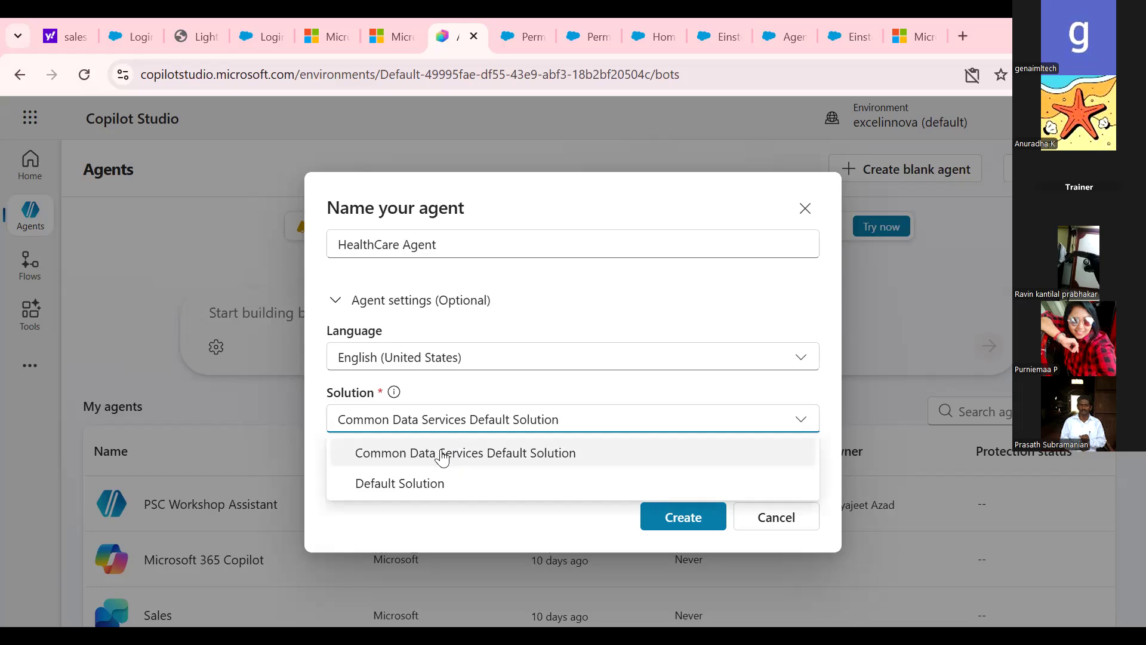
{"action": "left_click", "coordinate": [463, 462]}
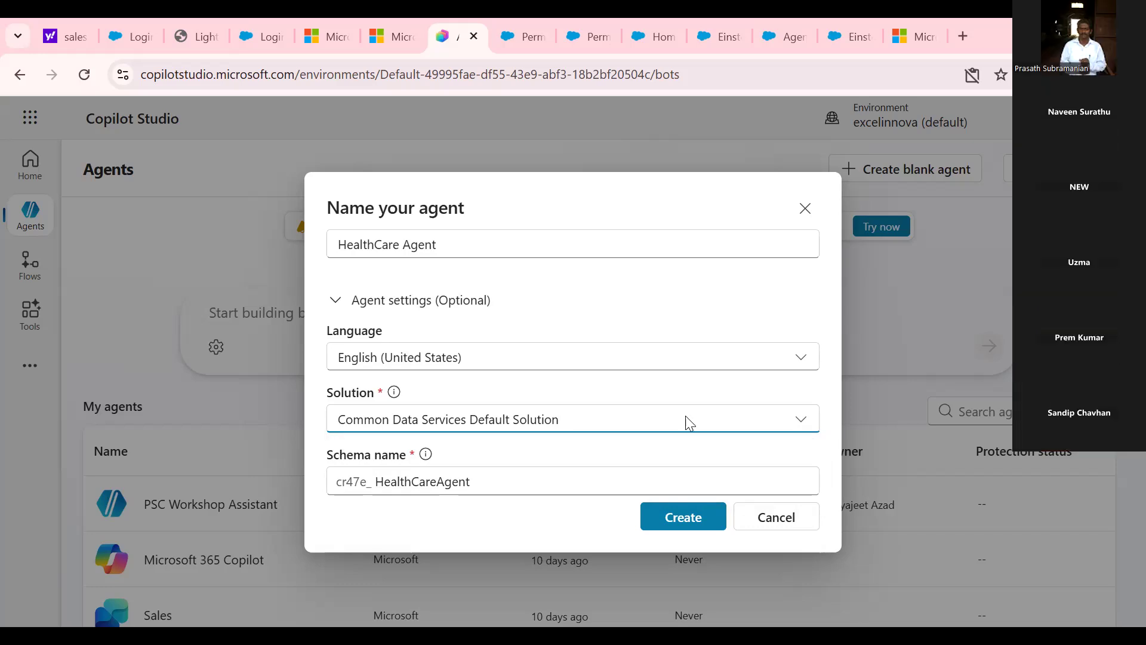
{"action": "left_click", "coordinate": [689, 521]}
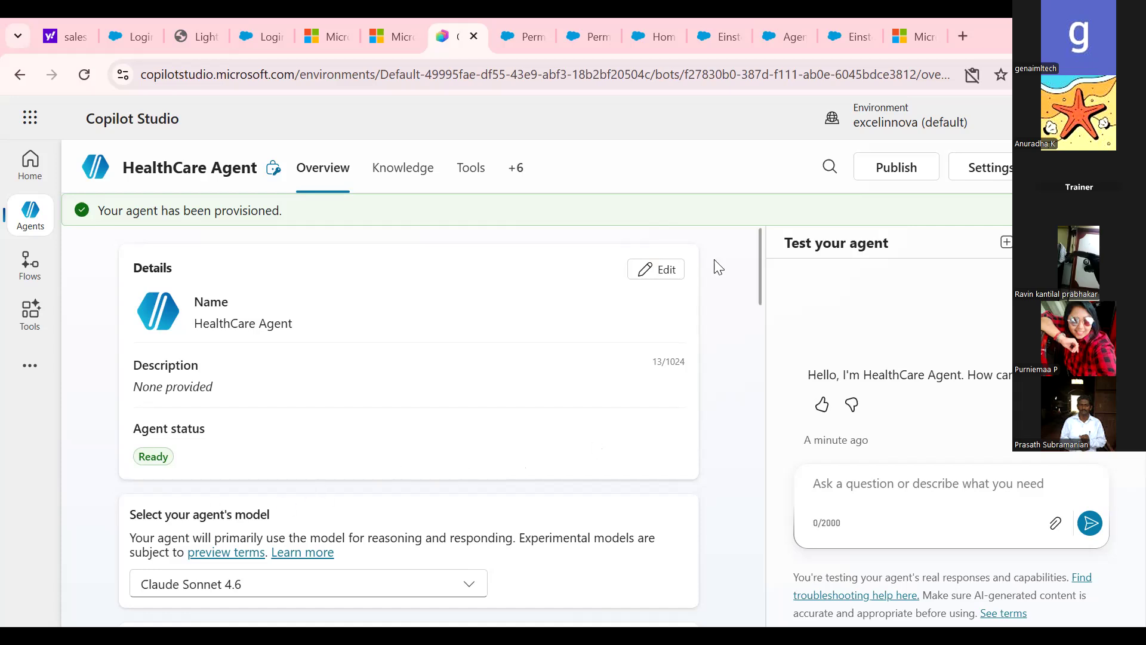
Save the agent description "This is an Health Care AI Agent , Will Help to give response related to Health and Wellness."
{"action": "left_click_drag", "start_coordinate": [758, 265], "coordinate": [757, 271]}
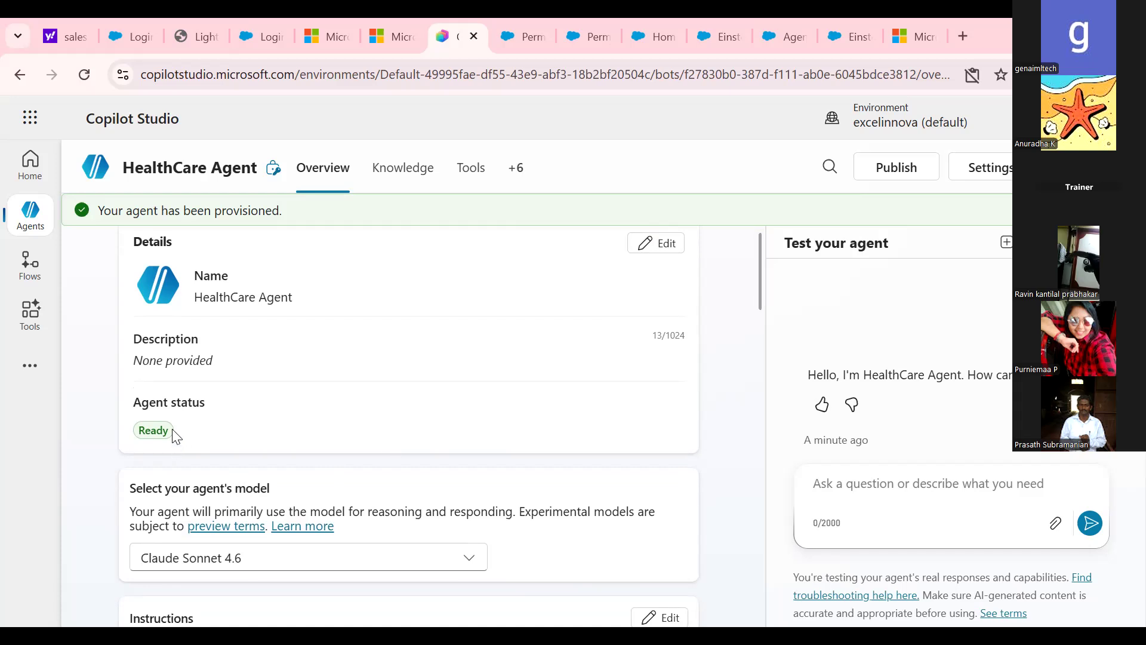
{"action": "left_click_drag", "start_coordinate": [206, 405], "coordinate": [135, 411]}
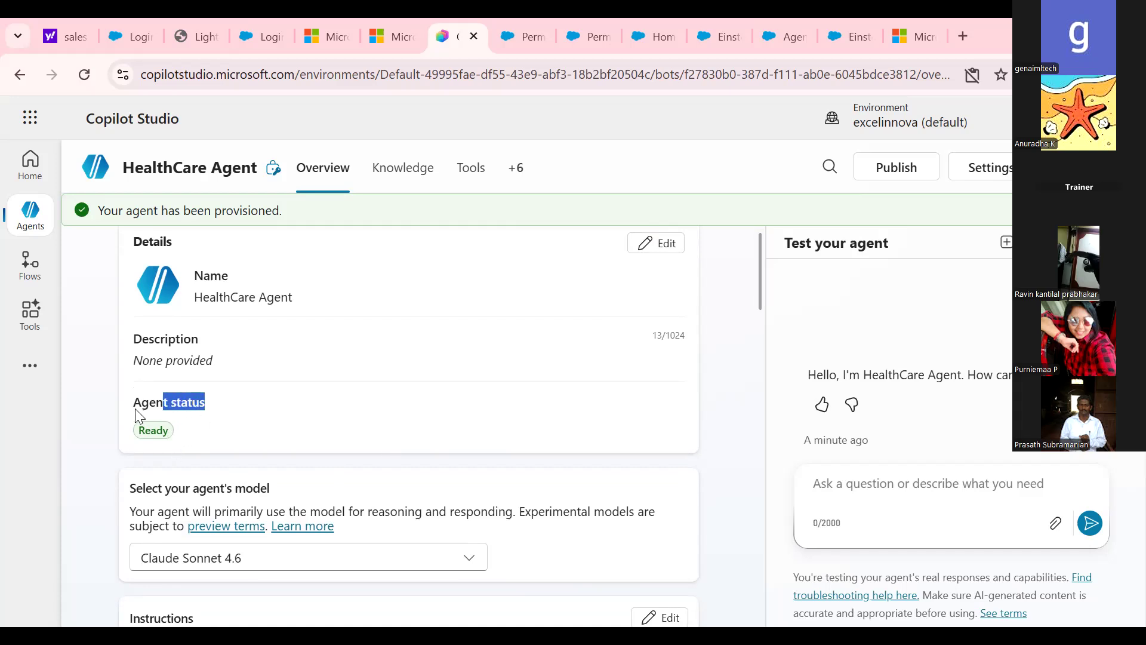
{"action": "left_click", "coordinate": [137, 358]}
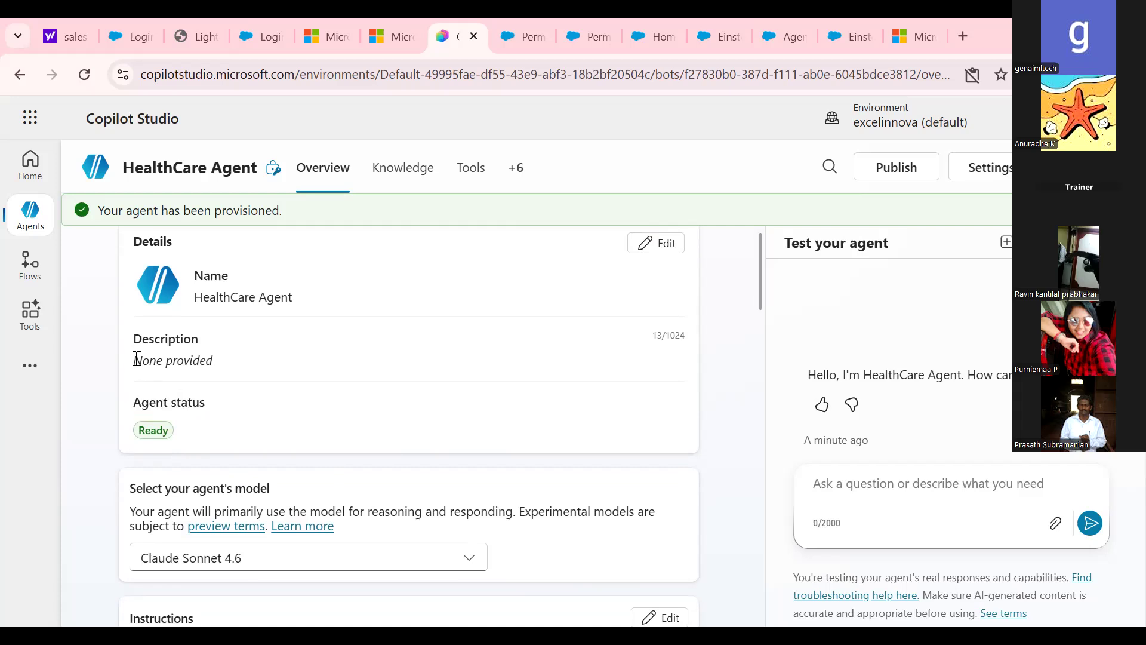
{"action": "left_click", "coordinate": [657, 243]}
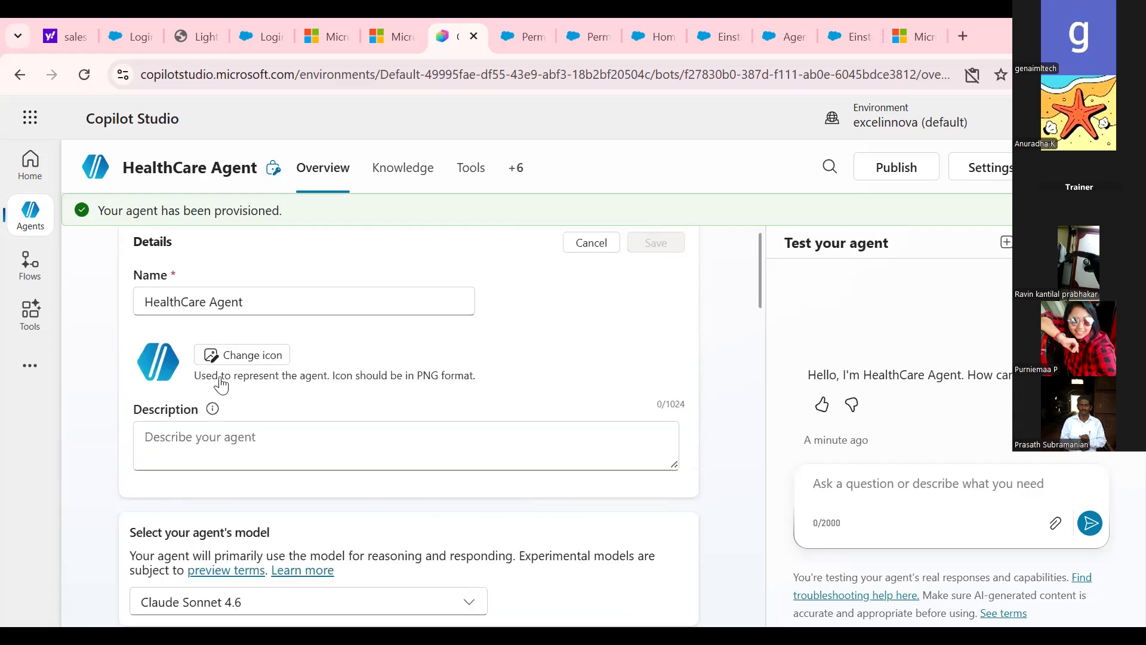
{"action": "left_click", "coordinate": [186, 441]}
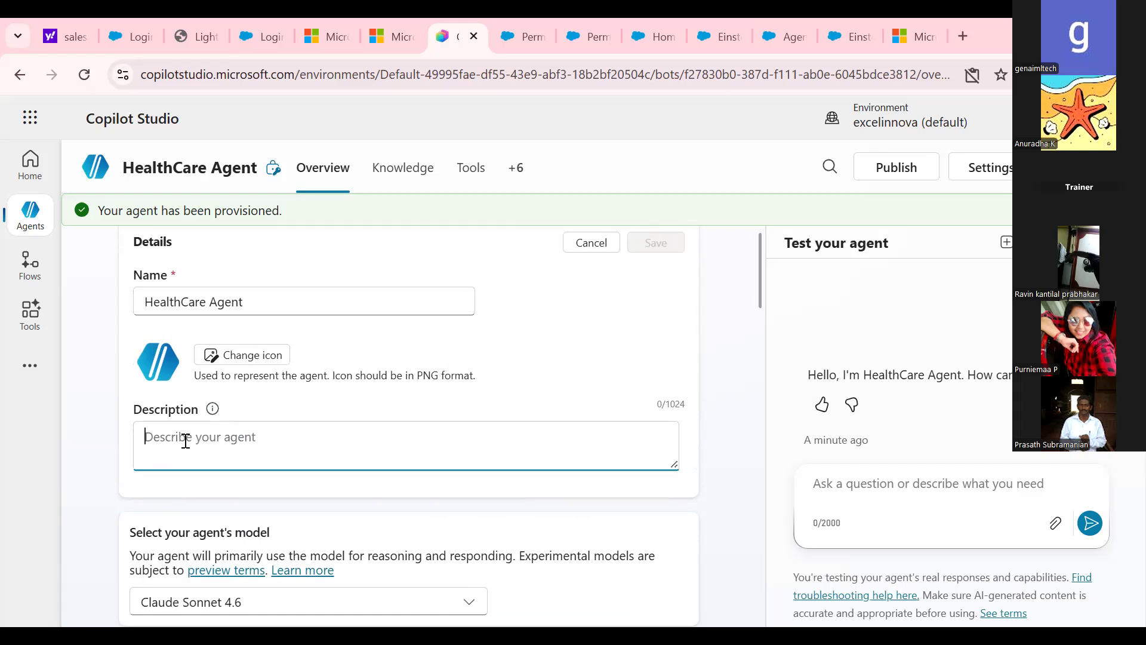
{"action": "type", "text": "I"}
{"action": "key", "text": "BackSpace"}
{"action": "key", "text": "BackSpace"}
{"action": "type", "text": "This is"}
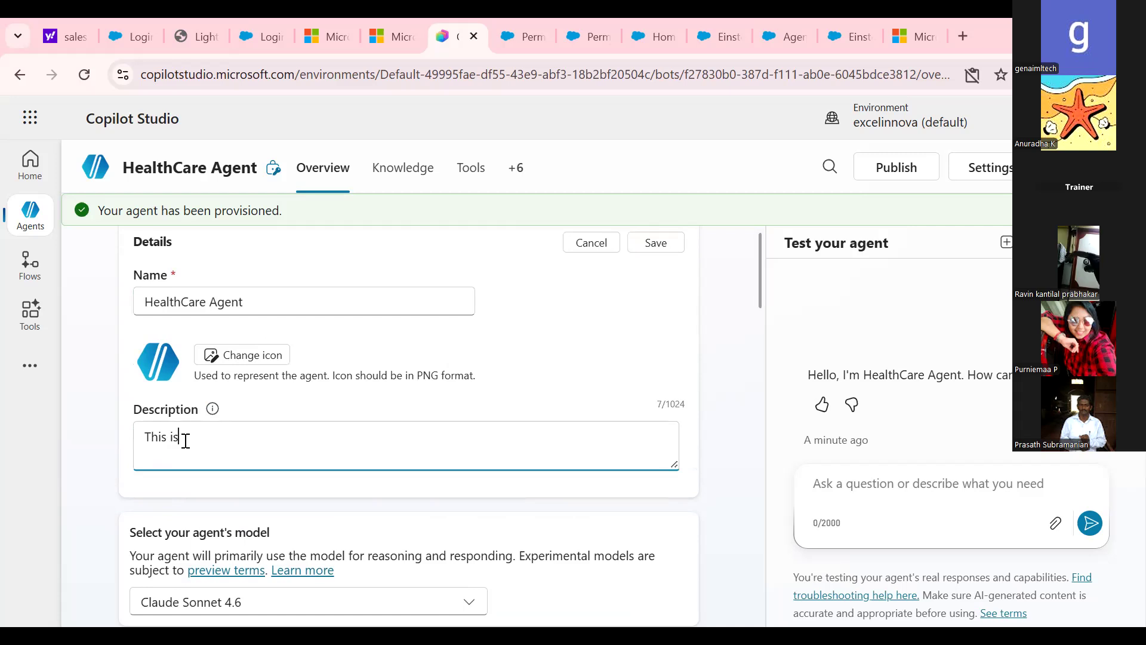
{"action": "type", "text": " an Health Care AI Agent , Will He"}
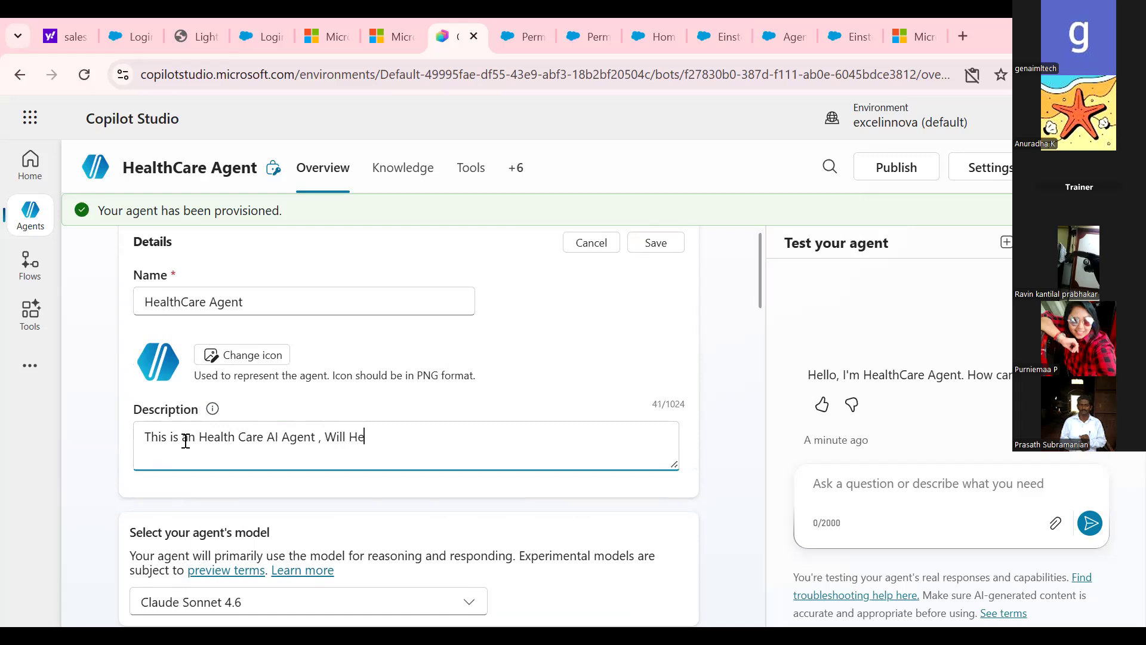
{"action": "type", "text": "lp to give respon"}
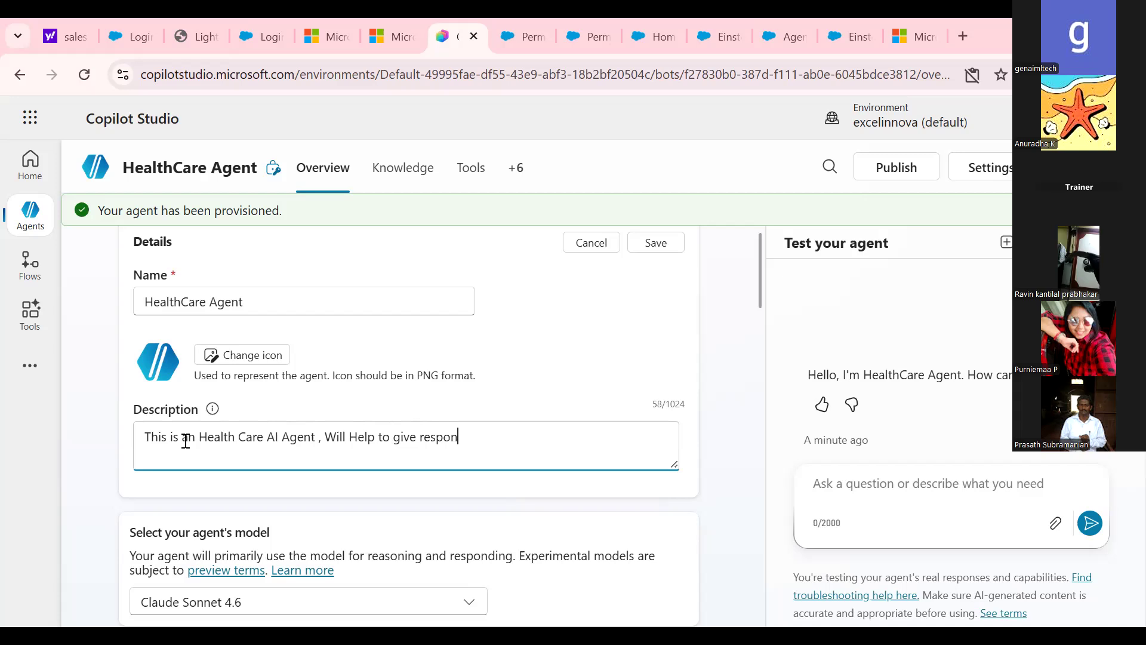
{"action": "type", "text": "se related to Health an"}
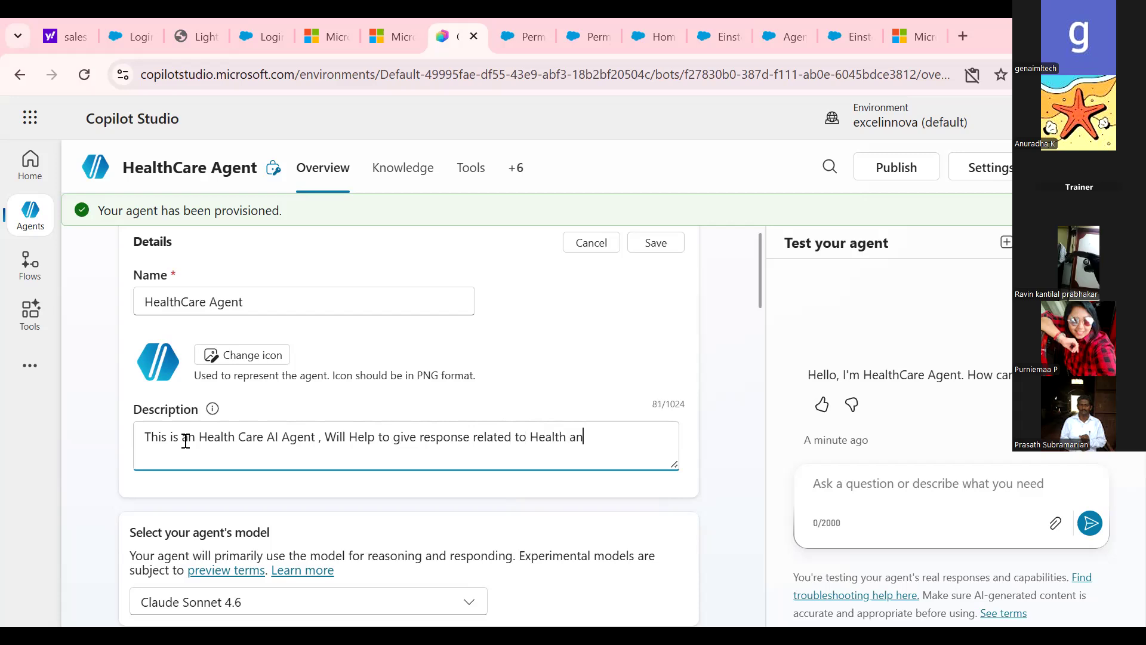
{"action": "type", "text": "d Wellness."}
{"action": "left_click", "coordinate": [657, 243]}
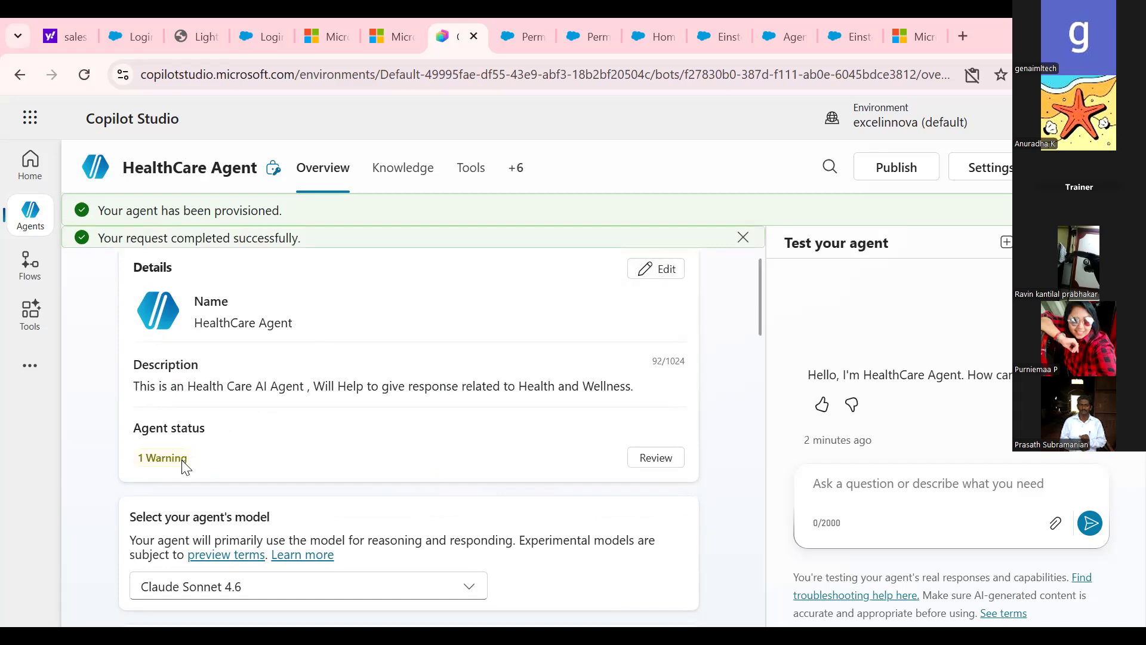
Review the agent status issue reported for the HealthCare Agent and return to its overview
{"action": "left_click", "coordinate": [657, 462]}
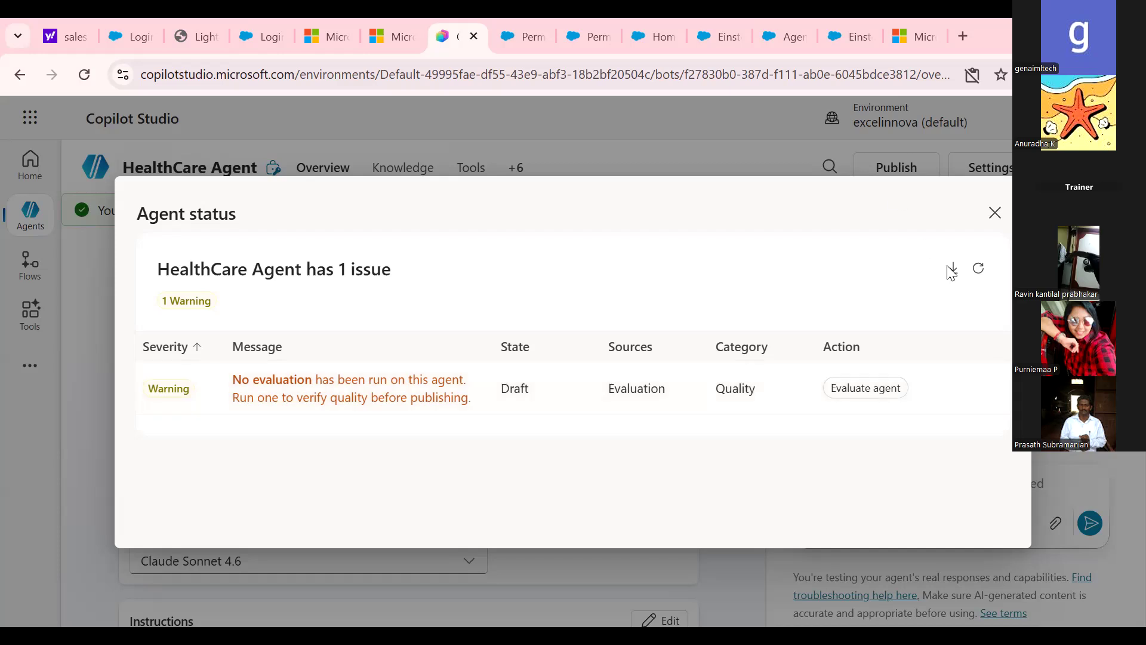
{"action": "left_click", "coordinate": [996, 213]}
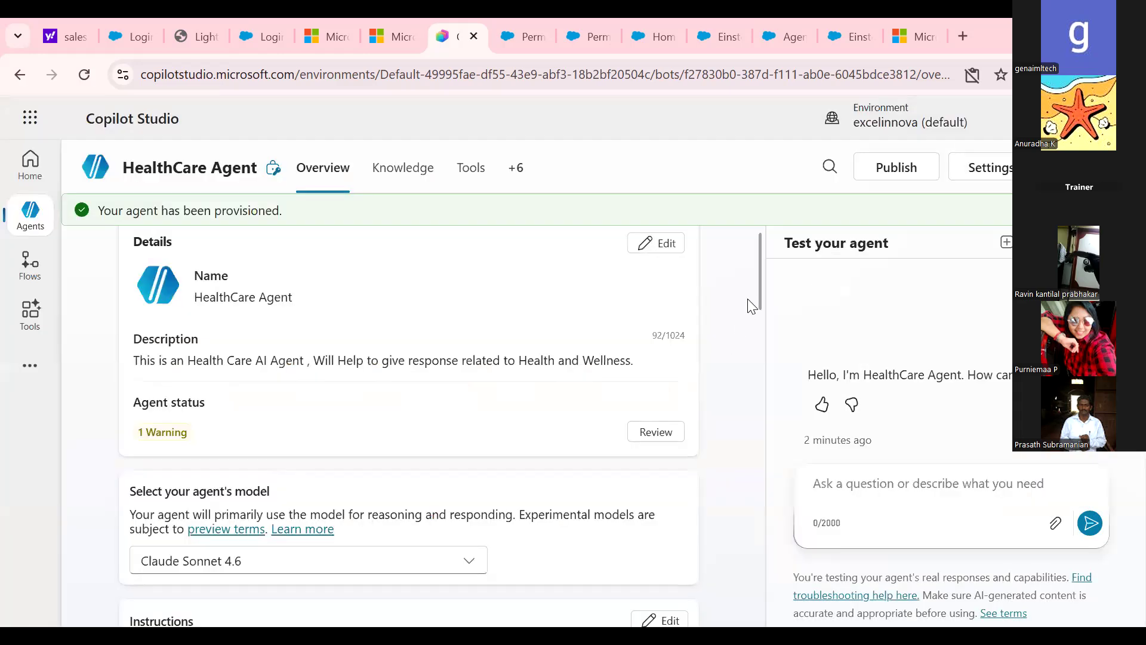
Look through the OpenAI, Anthropic and Mistral models available for the agent, keeping Claude Sonnet 4.6 selected
{"action": "left_click_drag", "start_coordinate": [757, 279], "coordinate": [760, 310]}
{"action": "scroll", "coordinate": [761, 310], "scroll_direction": "down", "scroll_amount": 2}
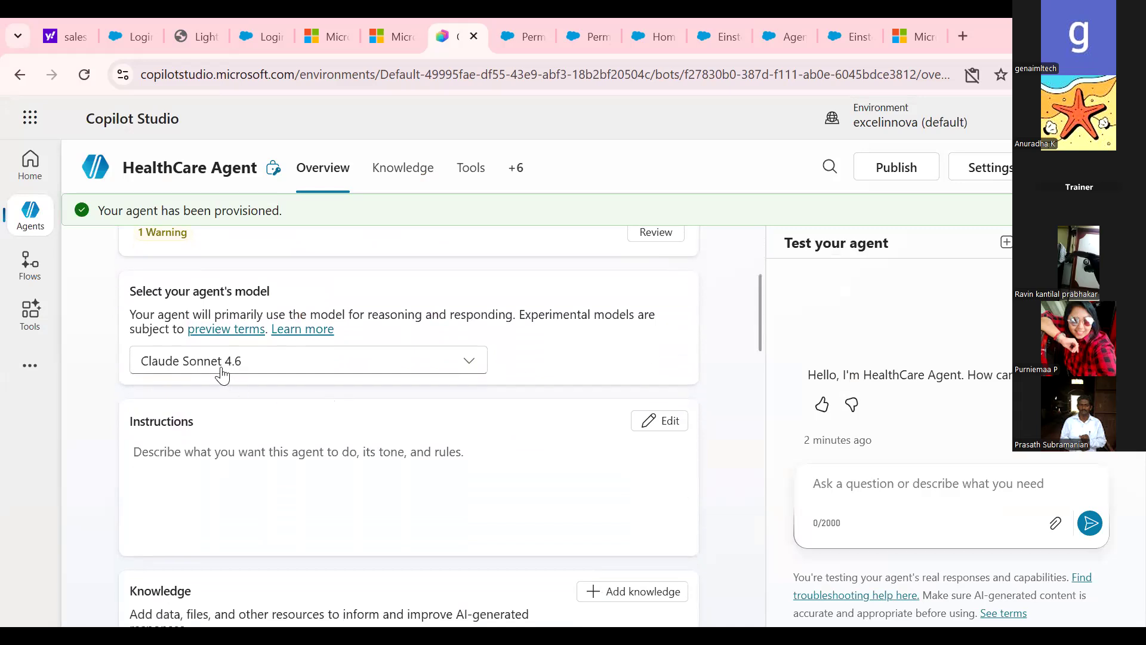
{"action": "left_click_drag", "start_coordinate": [127, 294], "coordinate": [281, 286]}
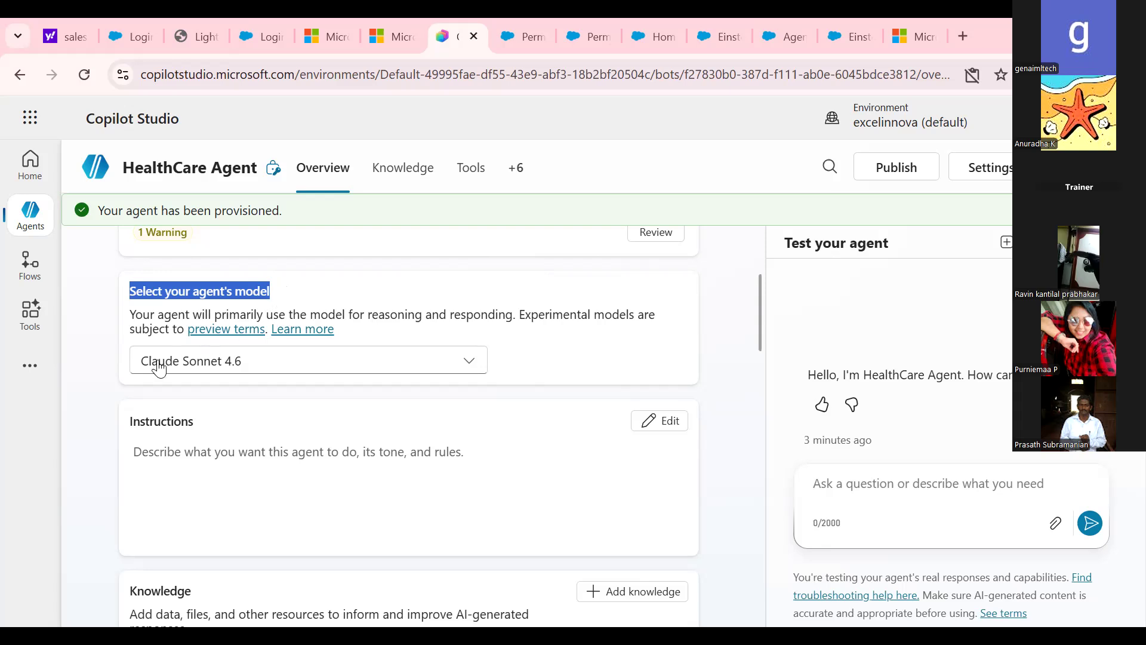
{"action": "left_click", "coordinate": [187, 368]}
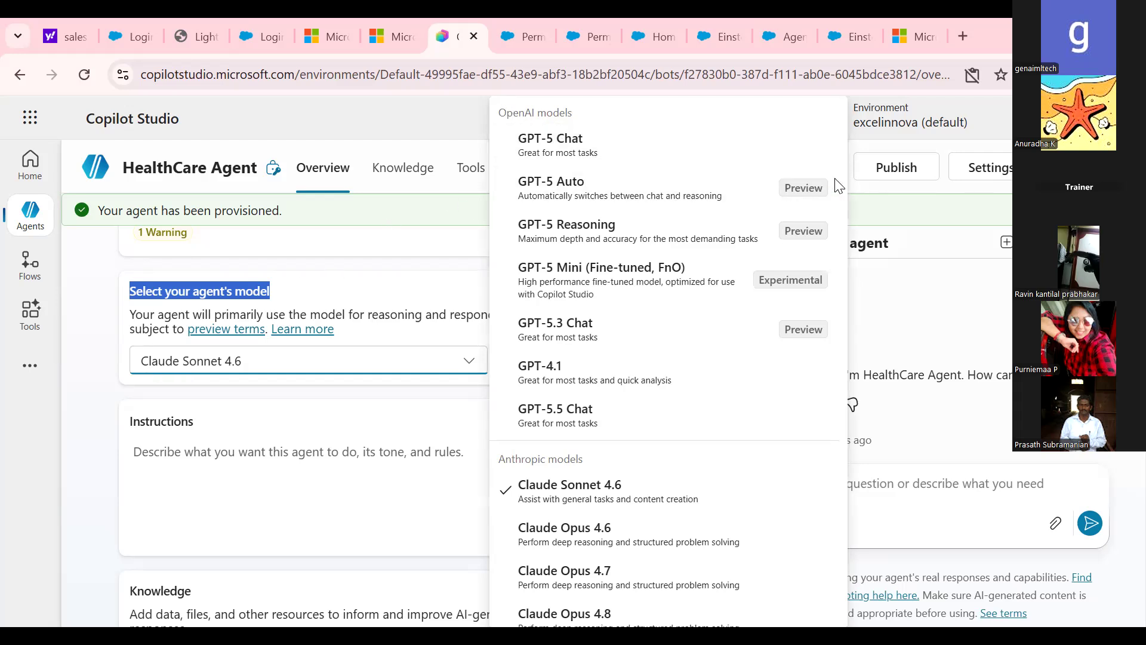
{"action": "scroll", "coordinate": [838, 185], "scroll_direction": "down", "scroll_amount": 2}
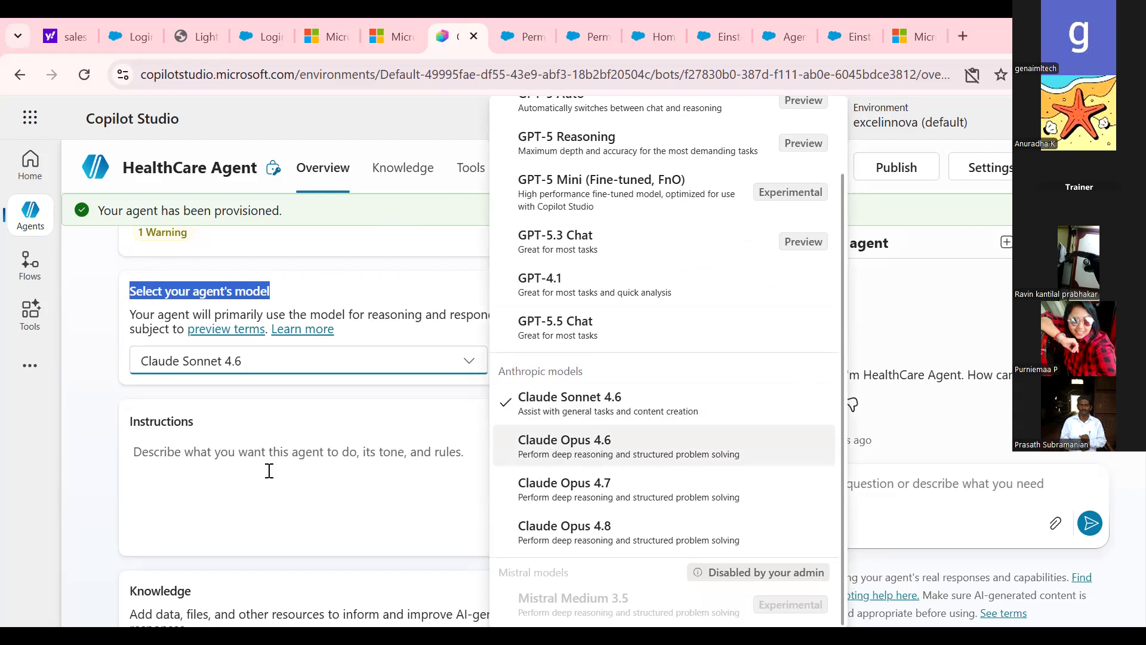
{"action": "left_click", "coordinate": [266, 421]}
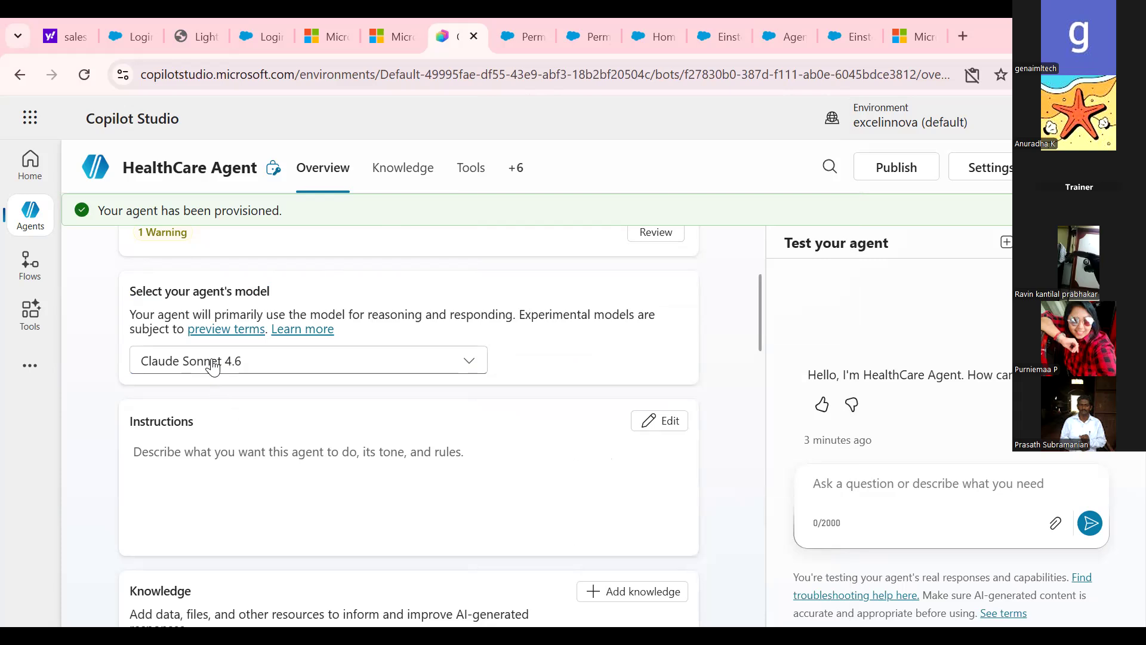
{"action": "left_click_drag", "start_coordinate": [517, 314], "coordinate": [367, 317]}
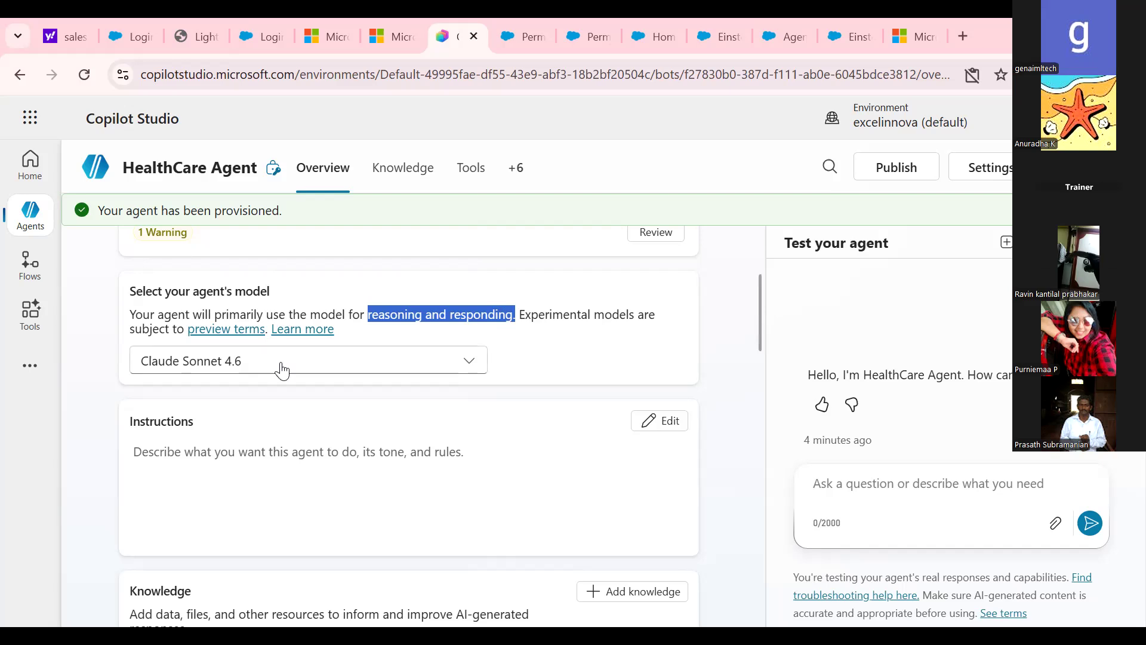
Save the agent instructions "You act as a Health Care AI assistant and give response based on Knowledge Source for grounding response."
{"action": "scroll", "coordinate": [756, 319], "scroll_direction": "down", "scroll_amount": 2}
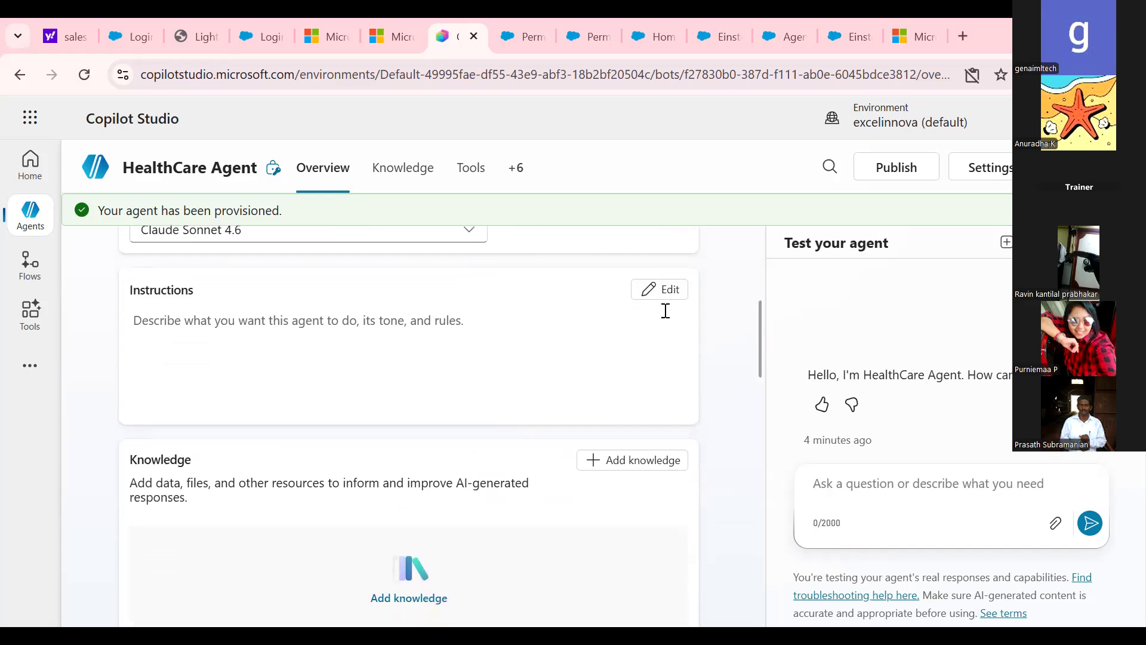
{"action": "left_click", "coordinate": [663, 292]}
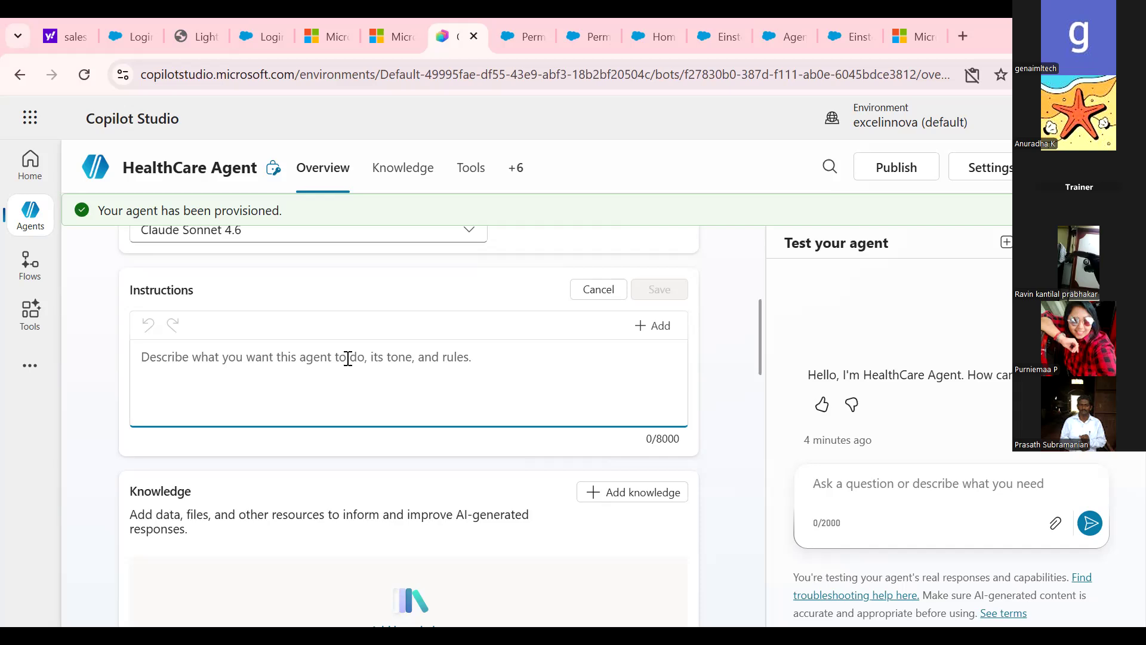
{"action": "type", "text": "You a"}
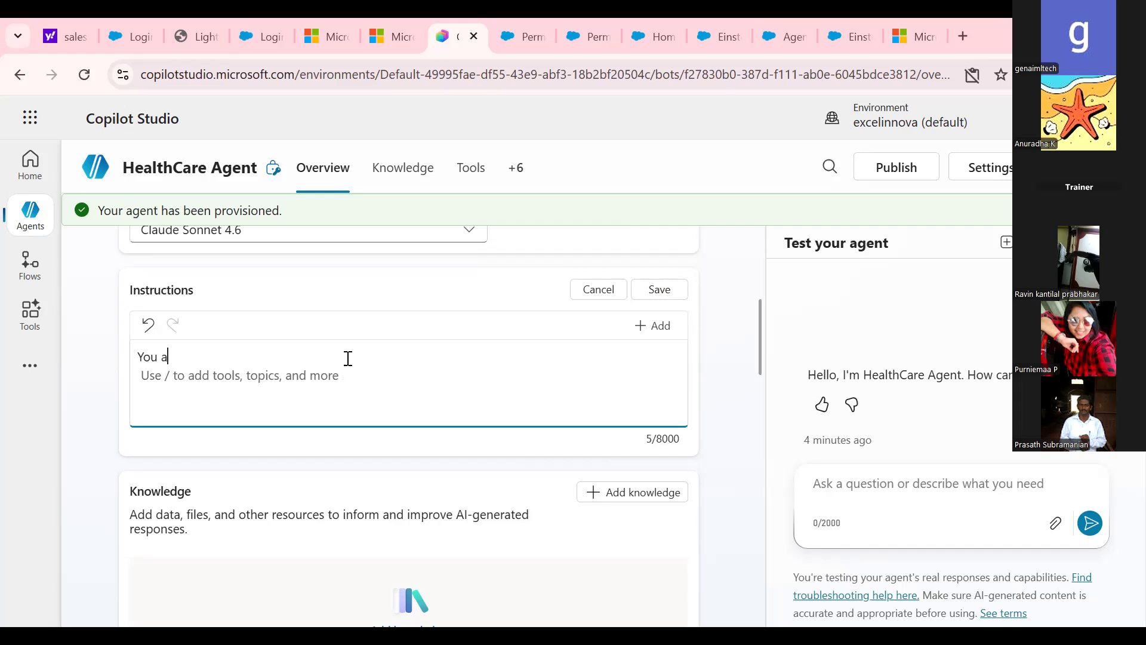
{"action": "type", "text": "ct as a Health Care"}
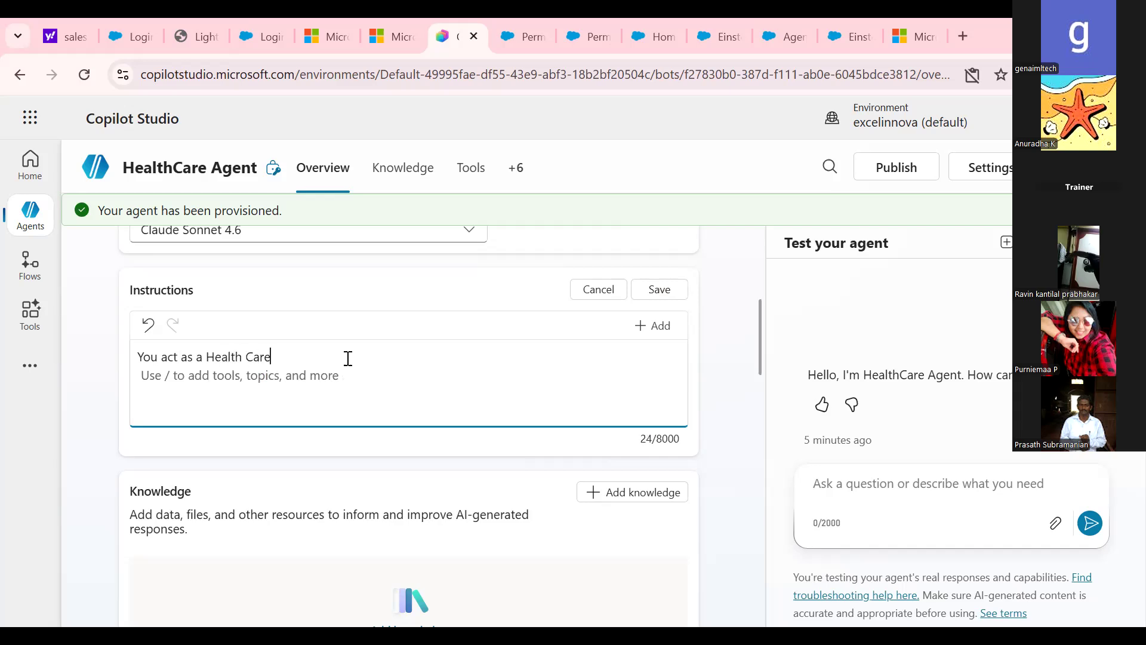
{"action": "type", "text": " AI assistant and give res"}
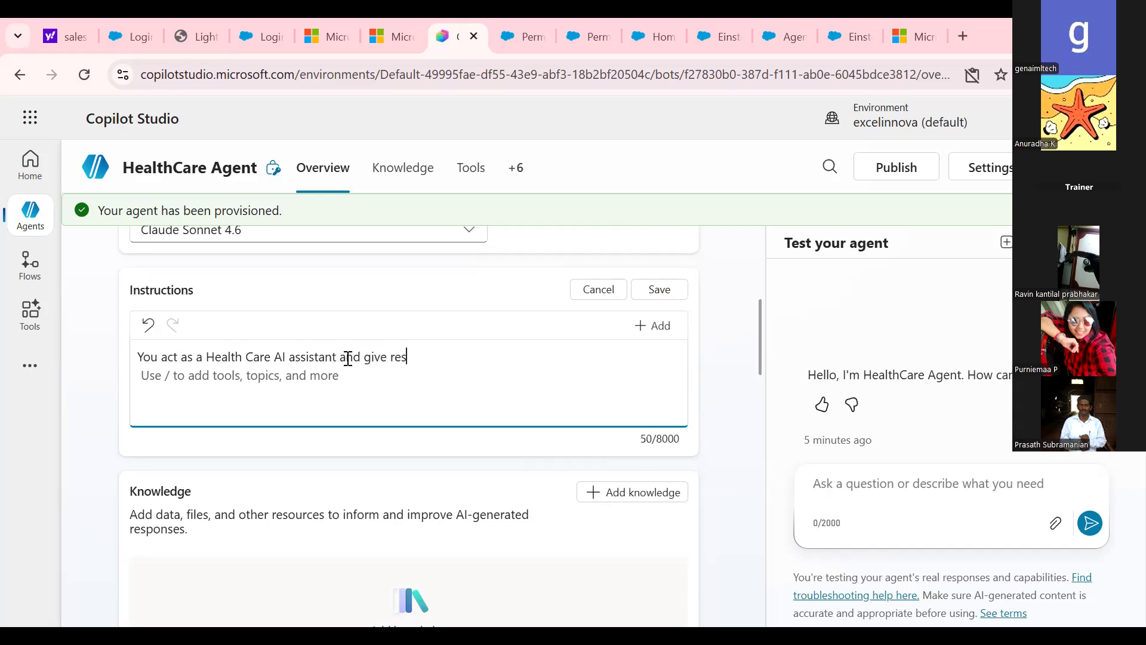
{"action": "type", "text": "ponse based on Knowlef"}
{"action": "key", "text": "BackSpace"}
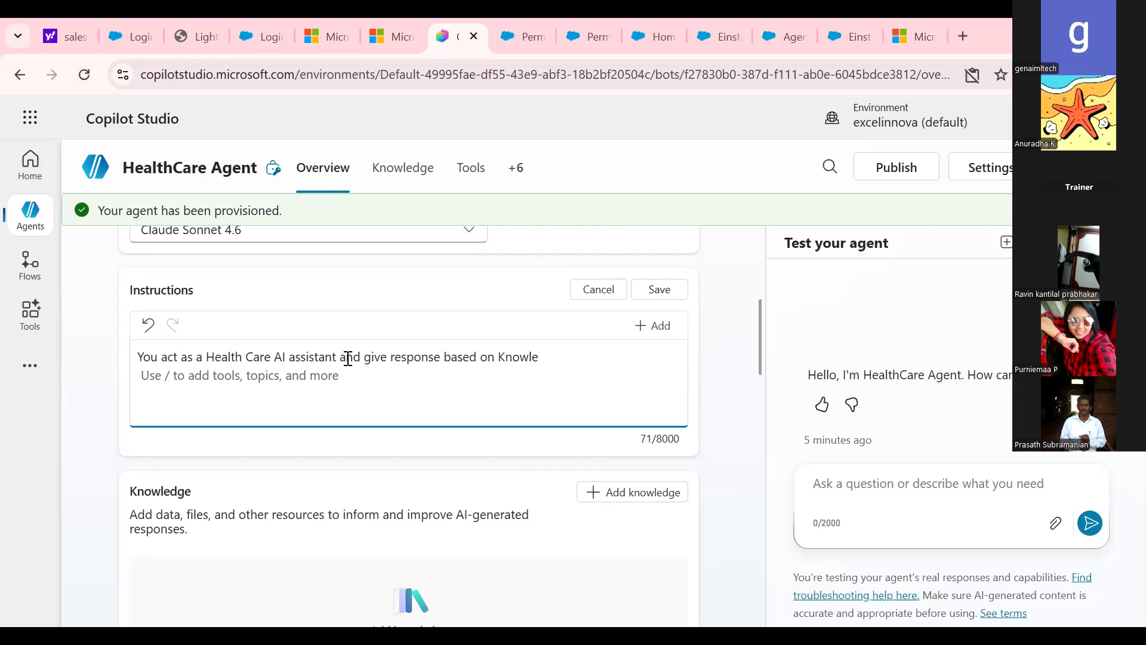
{"action": "type", "text": "dge Source for grounding response."}
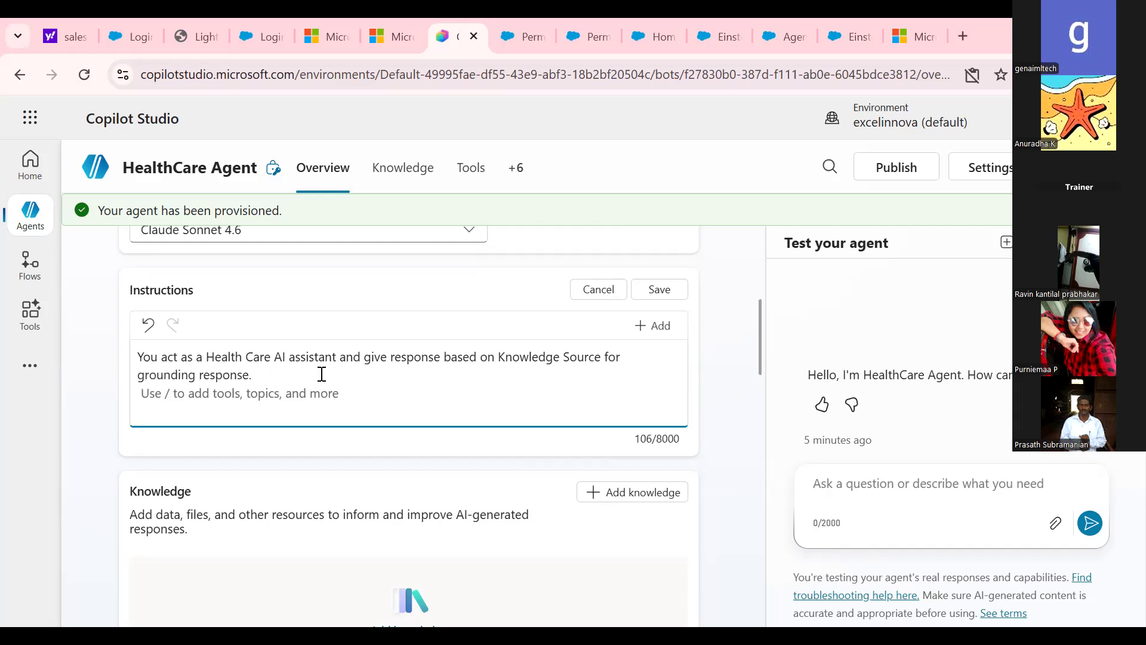
{"action": "left_click", "coordinate": [659, 290]}
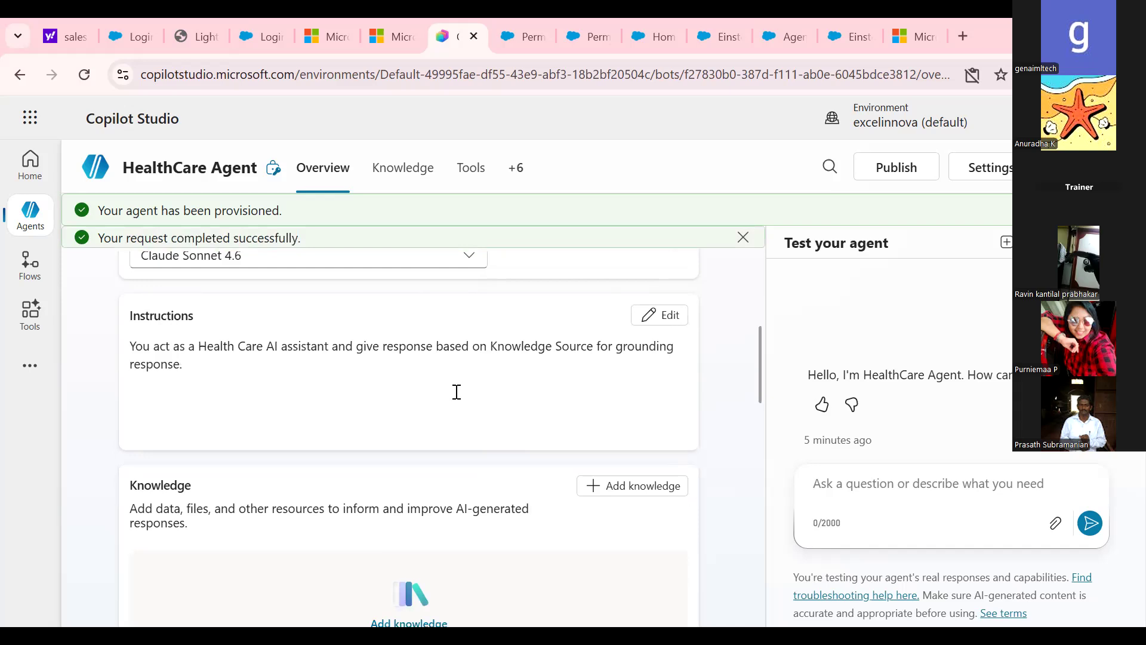
Add patient.txt from the suggested knowledge sources to the HealthCare Agent and return to its overview
{"action": "left_click_drag", "start_coordinate": [208, 485], "coordinate": [122, 494]}
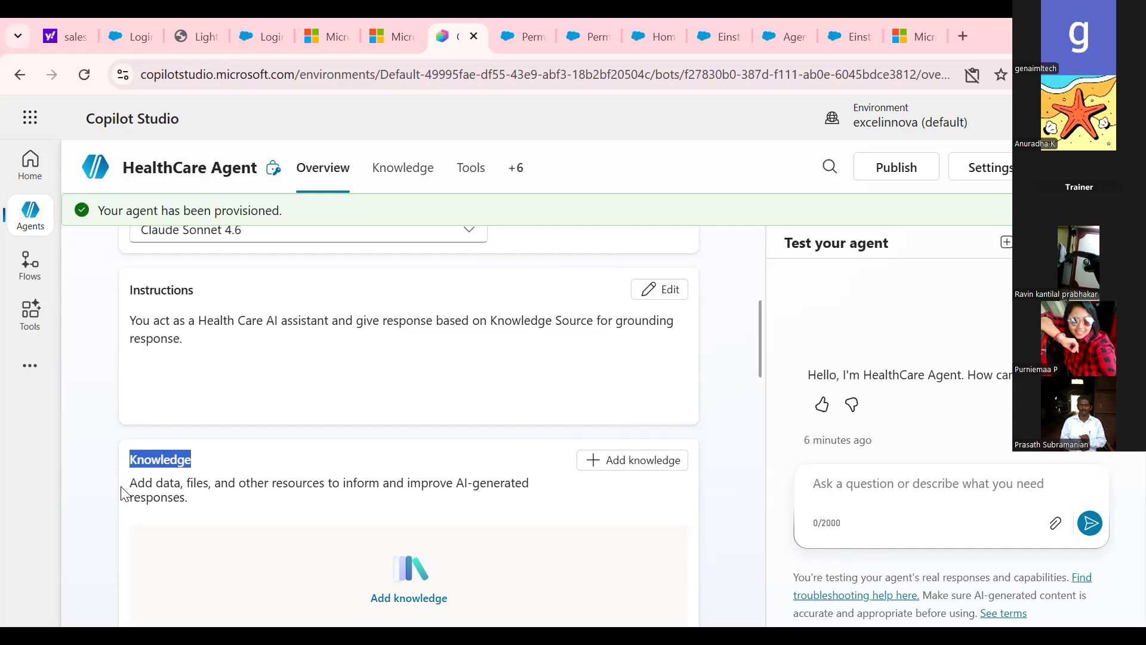
{"action": "left_click_drag", "start_coordinate": [756, 358], "coordinate": [746, 400]}
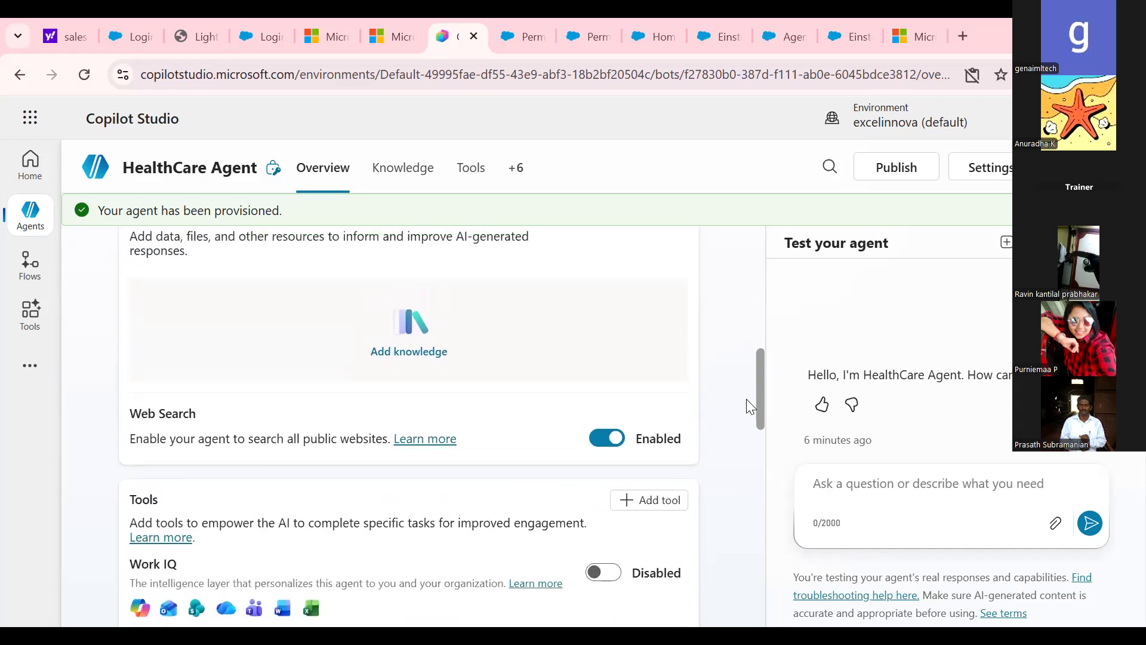
{"action": "left_click", "coordinate": [415, 360]}
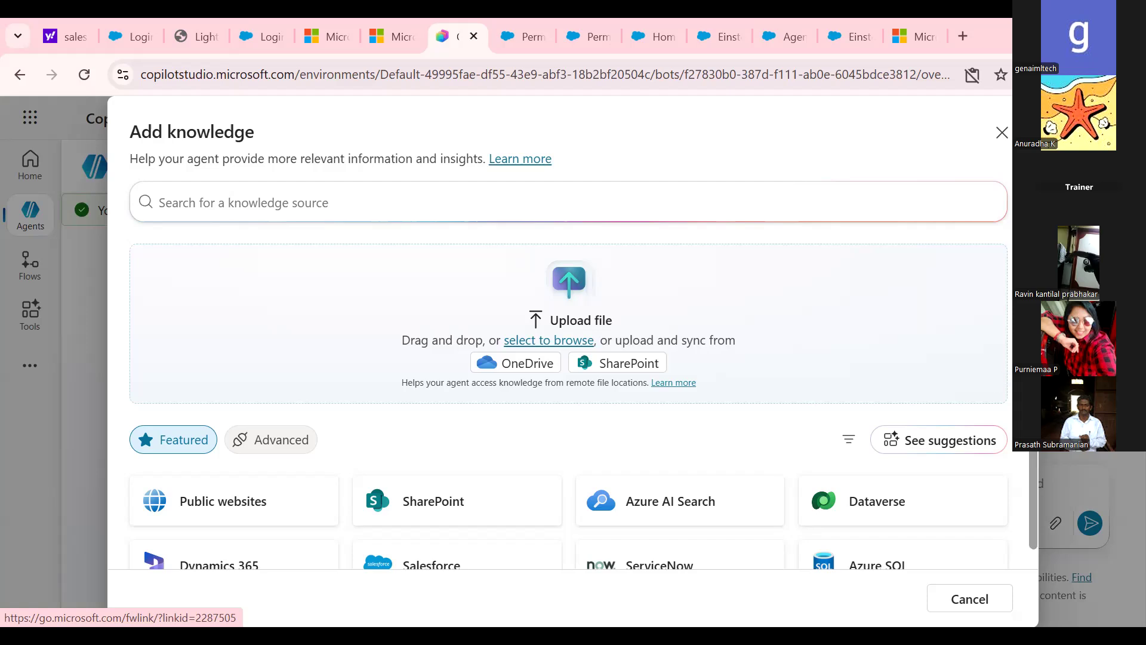
{"action": "scroll", "coordinate": [979, 377], "scroll_direction": "down", "scroll_amount": 1}
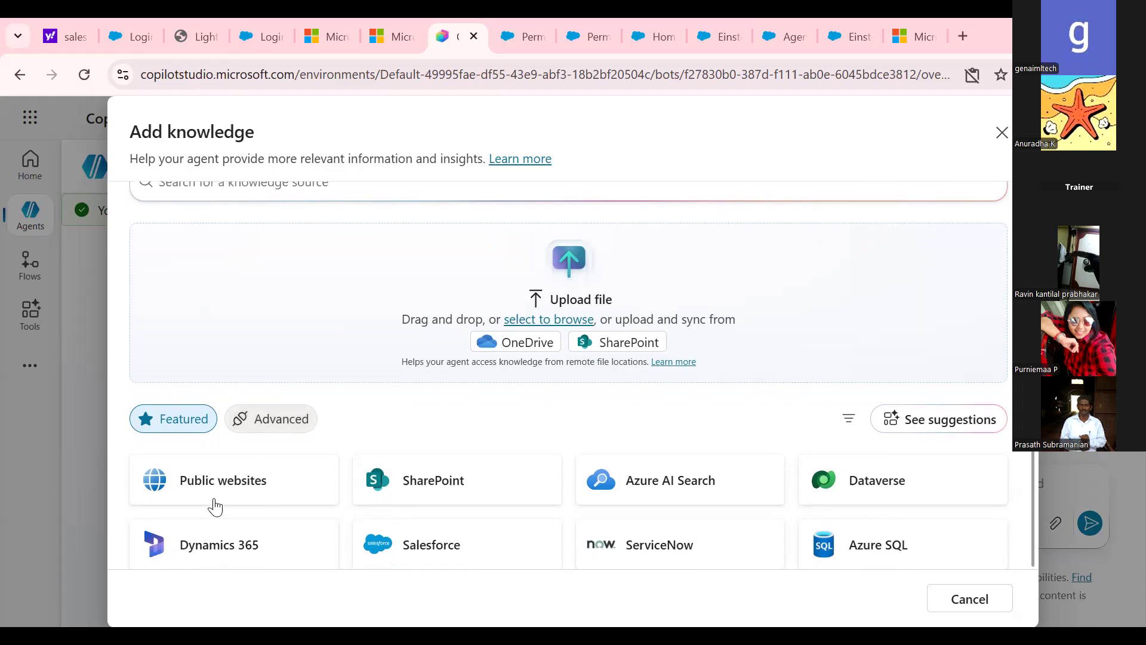
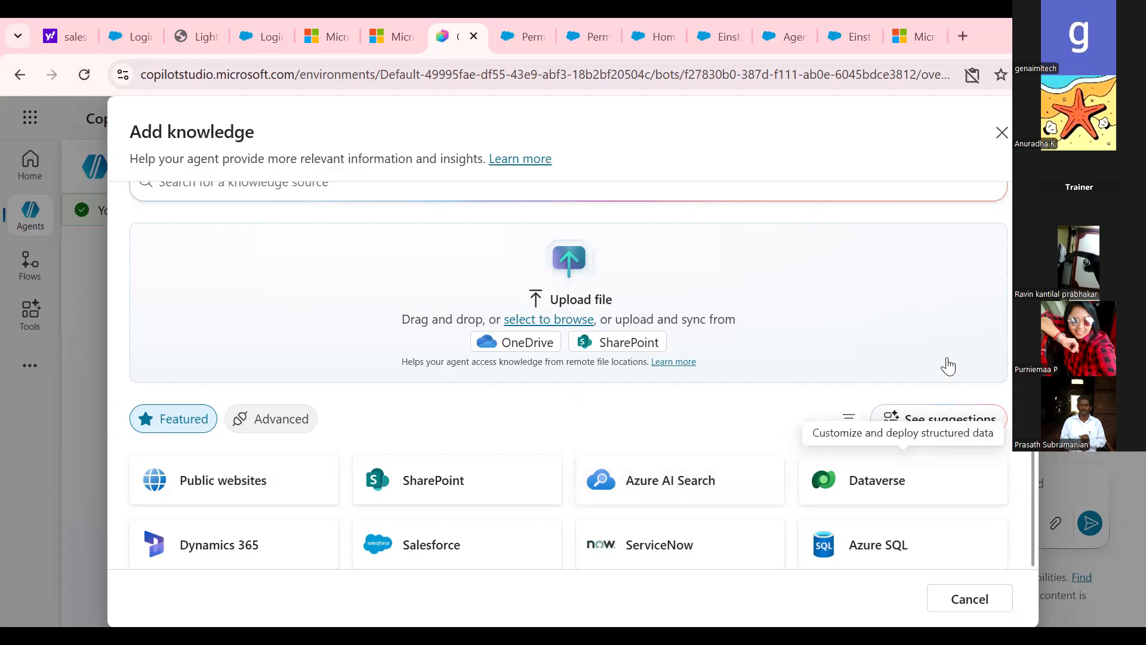
{"action": "left_click", "coordinate": [947, 421]}
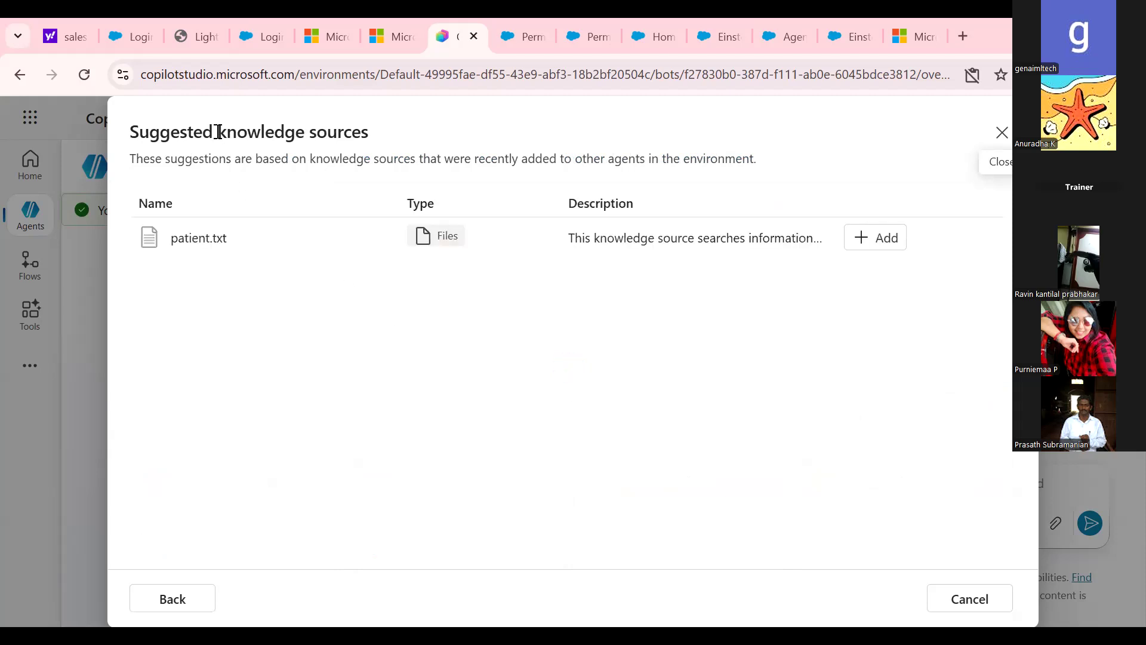
{"action": "left_click_drag", "start_coordinate": [217, 132], "coordinate": [385, 133]}
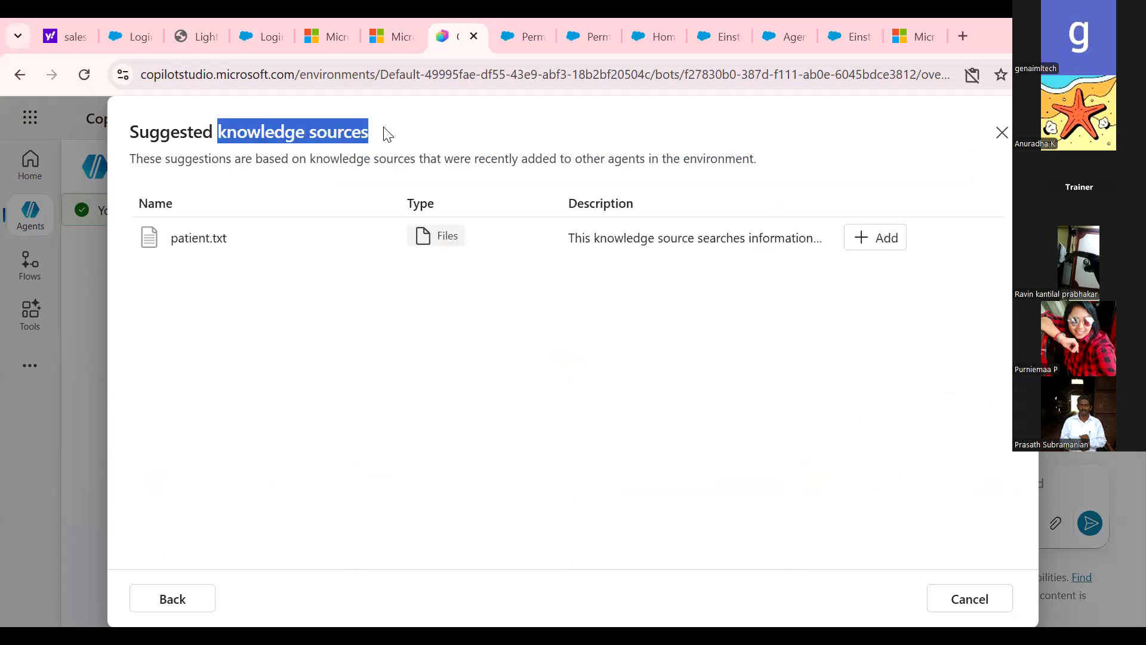
{"action": "left_click", "coordinate": [877, 249]}
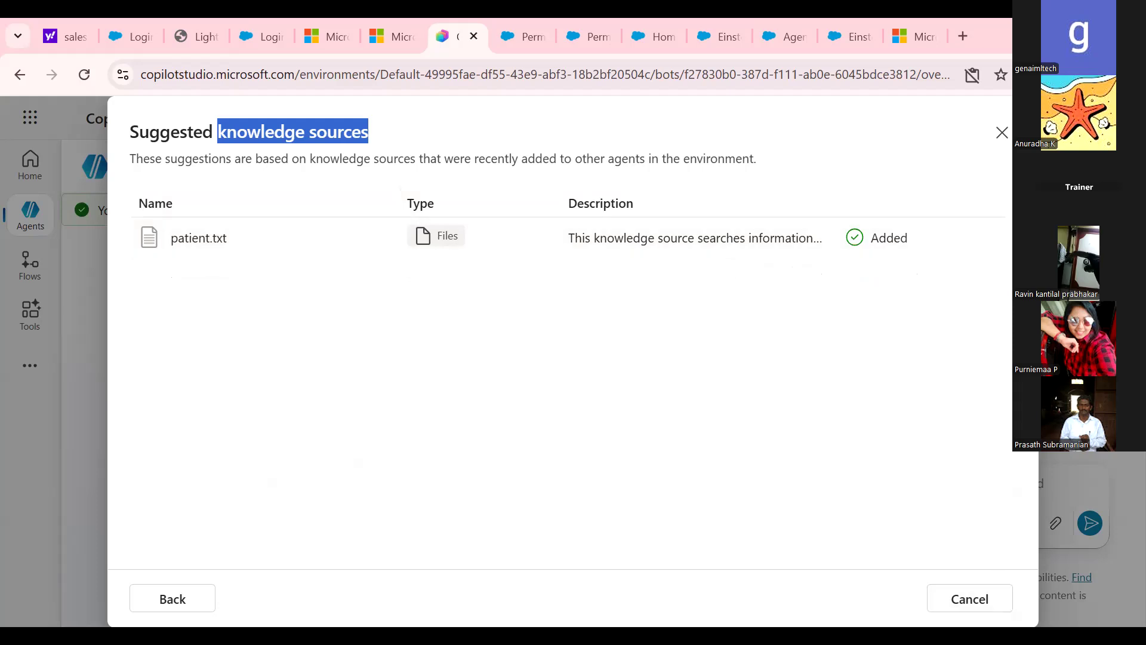
{"action": "left_click", "coordinate": [1001, 133]}
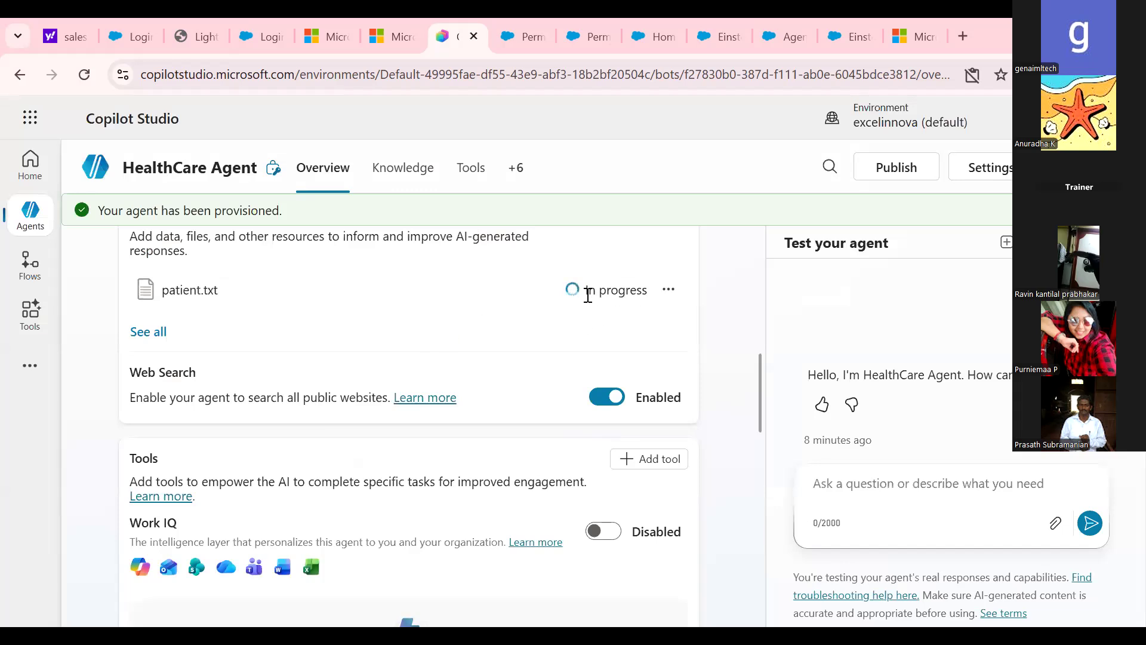
Switch to Notepad and read through the fictional patient records in the patient file, from Patient Record 1 to Patient Record 8
{"action": "left_click_drag", "start_coordinate": [757, 370], "coordinate": [759, 348]}
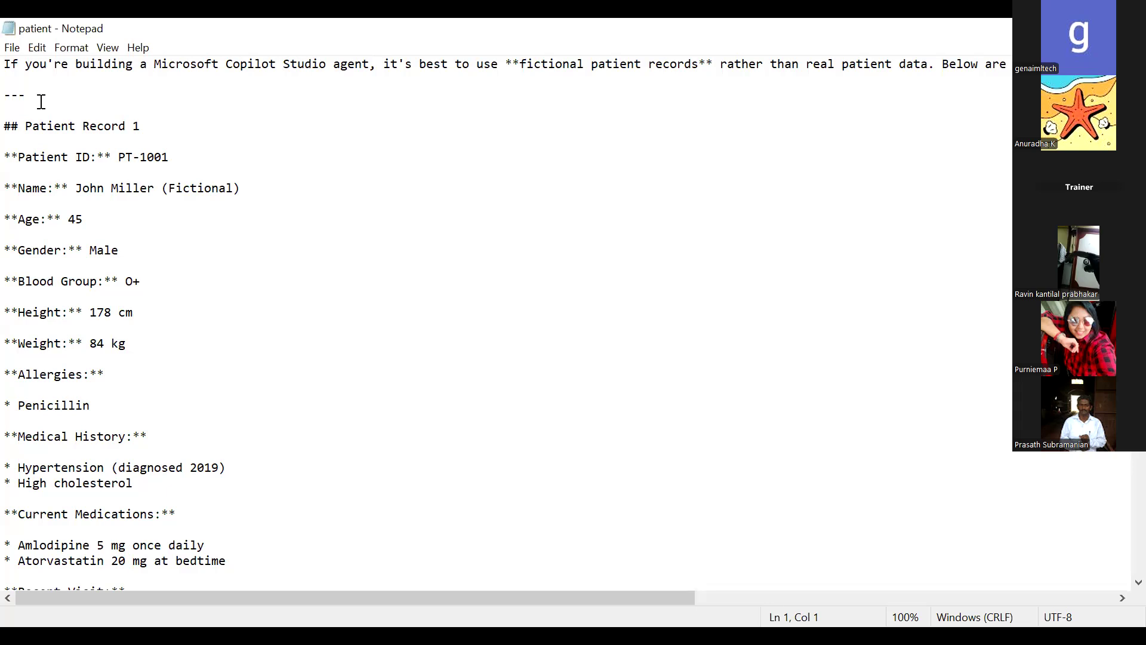
{"action": "left_click_drag", "start_coordinate": [10, 123], "coordinate": [235, 348]}
{"action": "left_click", "coordinate": [236, 348]}
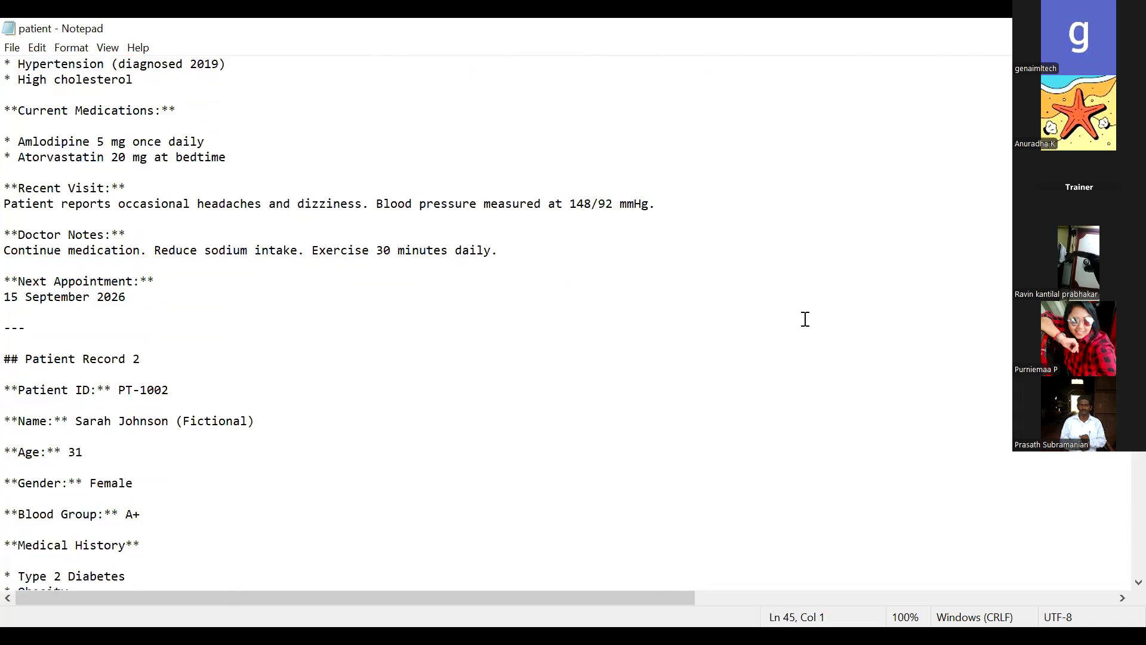
{"action": "scroll", "coordinate": [418, 322], "scroll_direction": "down", "scroll_amount": 8}
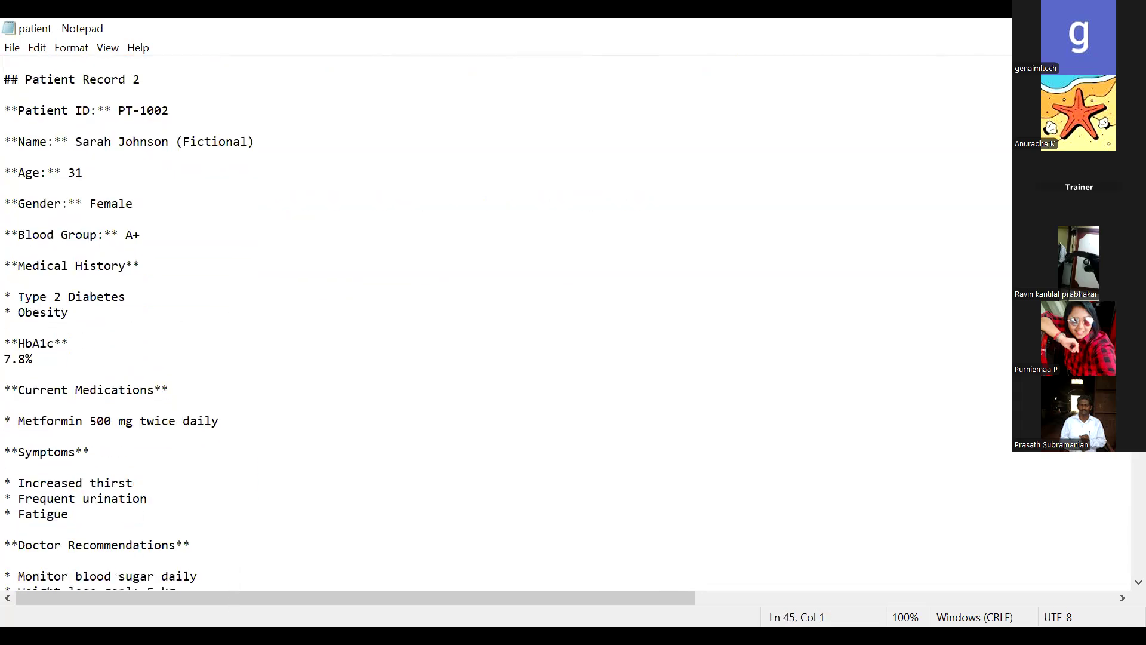
{"action": "scroll", "coordinate": [418, 322], "scroll_direction": "down", "scroll_amount": 9}
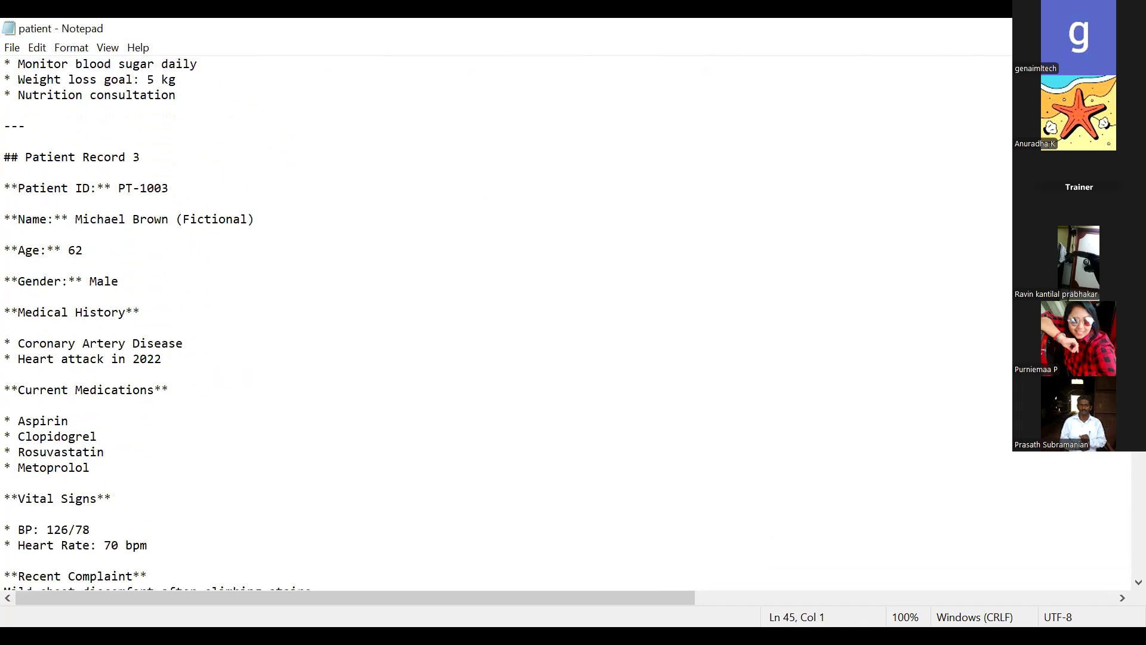
{"action": "scroll", "coordinate": [418, 322], "scroll_direction": "down", "scroll_amount": 12}
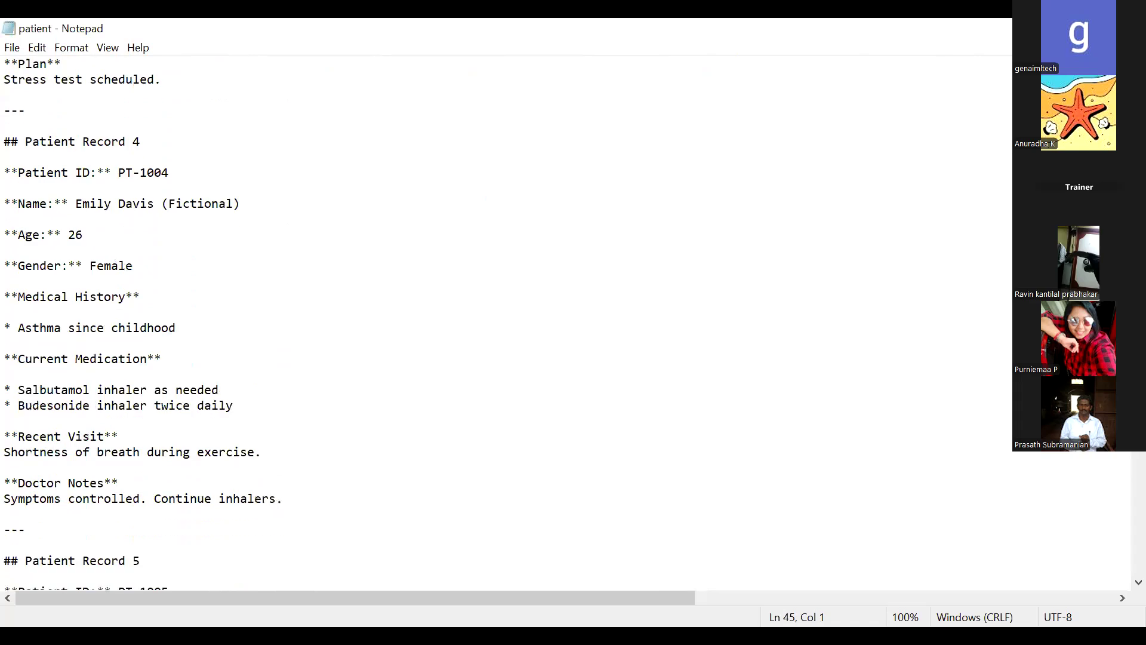
{"action": "scroll", "coordinate": [418, 322], "scroll_direction": "down", "scroll_amount": 10}
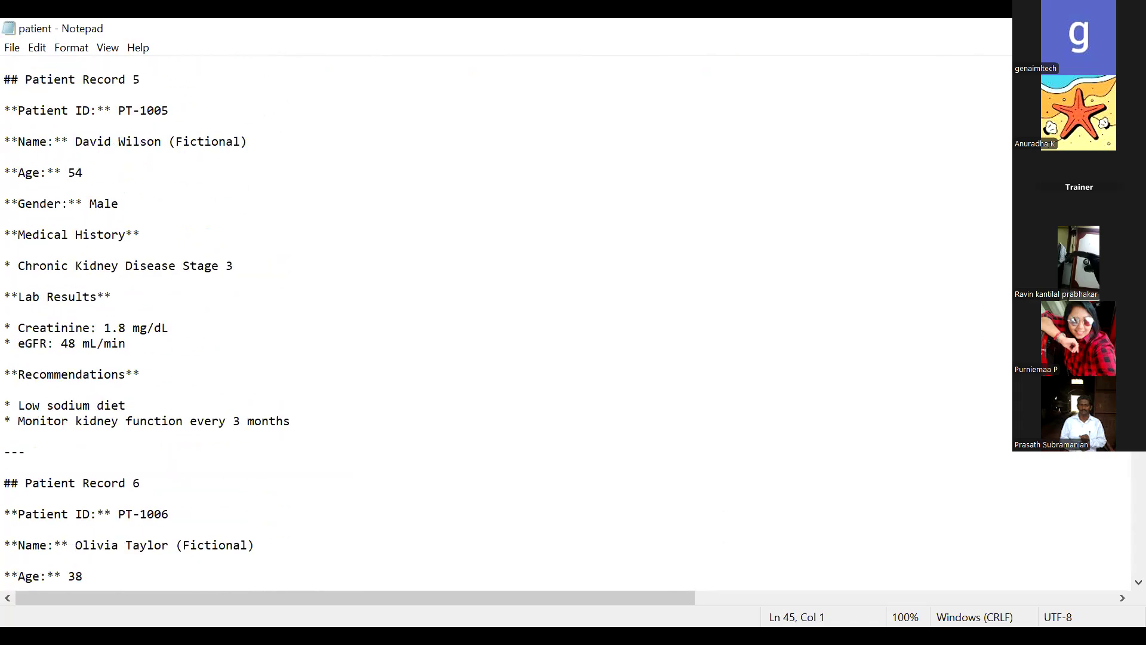
{"action": "scroll", "coordinate": [417, 323], "scroll_direction": "down", "scroll_amount": 1}
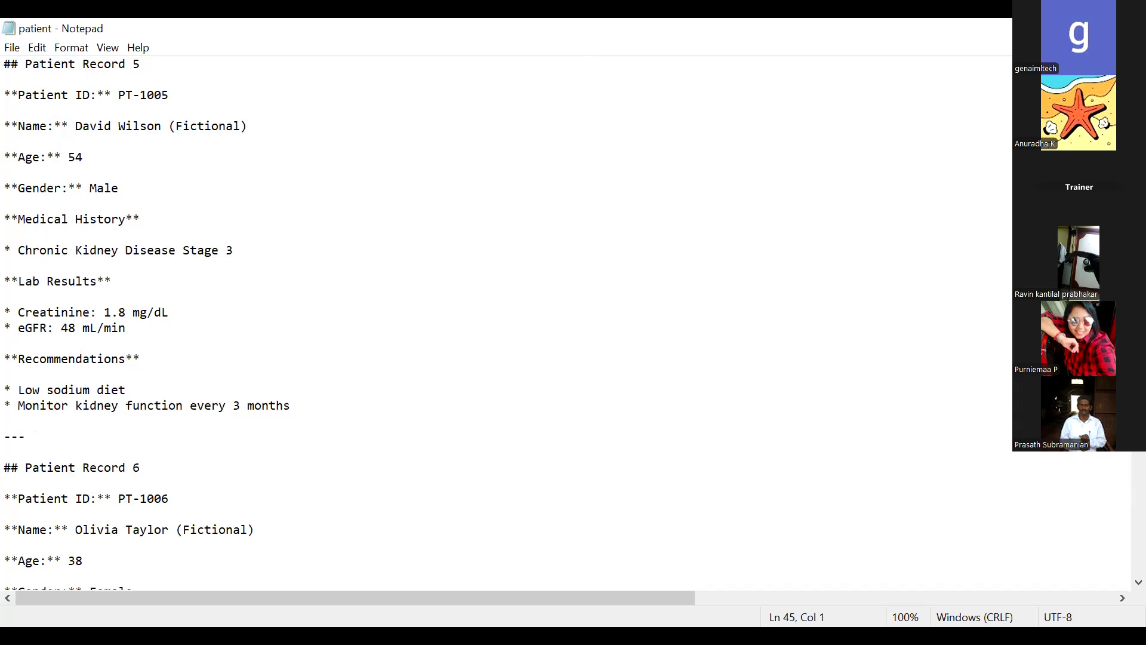
{"action": "scroll", "coordinate": [418, 322], "scroll_direction": "down", "scroll_amount": 14}
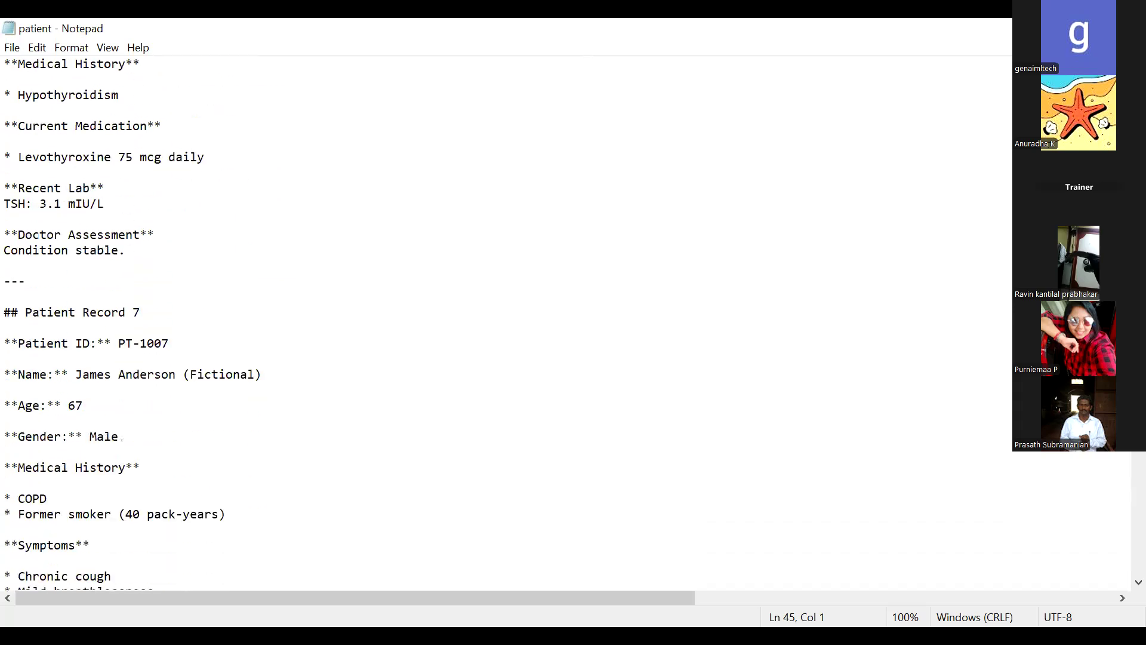
{"action": "scroll", "coordinate": [418, 322], "scroll_direction": "down", "scroll_amount": 1}
{"action": "scroll", "coordinate": [418, 322], "scroll_direction": "down", "scroll_amount": 2}
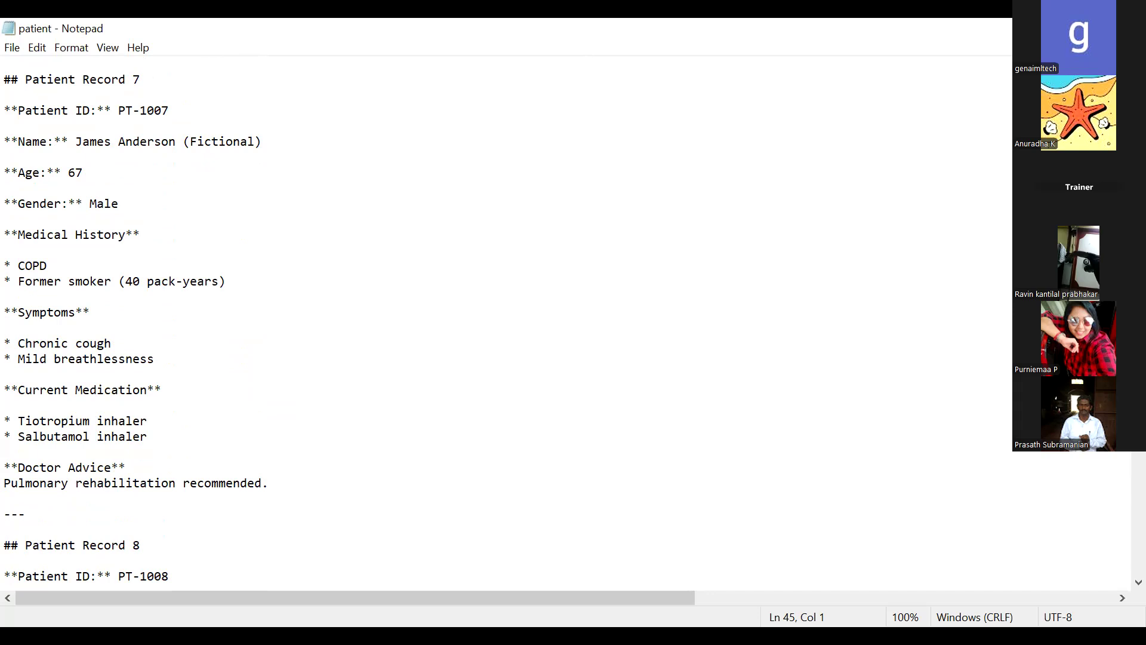
{"action": "left_click_drag", "start_coordinate": [169, 112], "coordinate": [18, 113]}
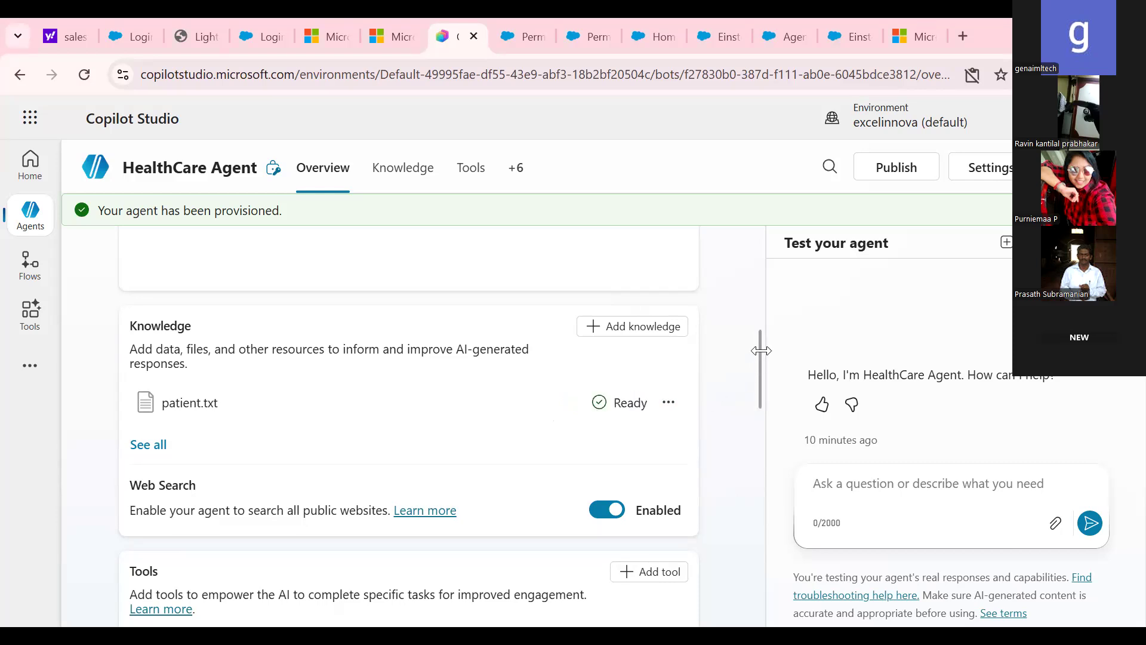
Review the HealthCare Agent's details, model, instructions and knowledge source in Copilot Studio, and disable Web Search
{"action": "scroll", "coordinate": [758, 373], "scroll_direction": "down", "scroll_amount": 2}
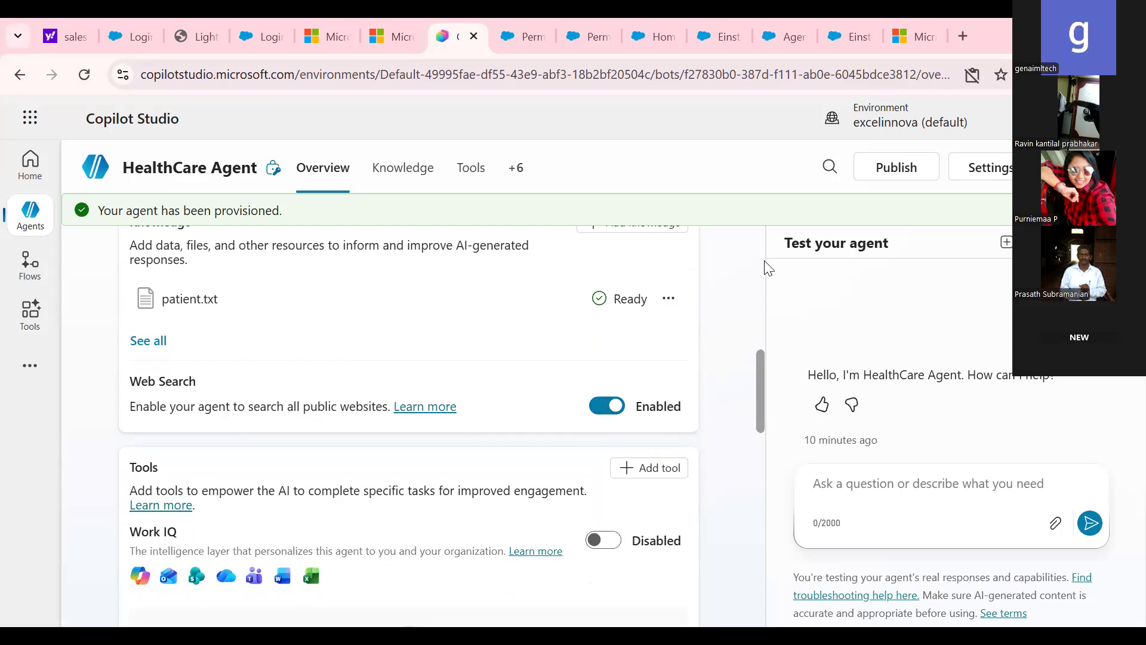
{"action": "scroll", "coordinate": [350, 333], "scroll_direction": "up", "scroll_amount": 8}
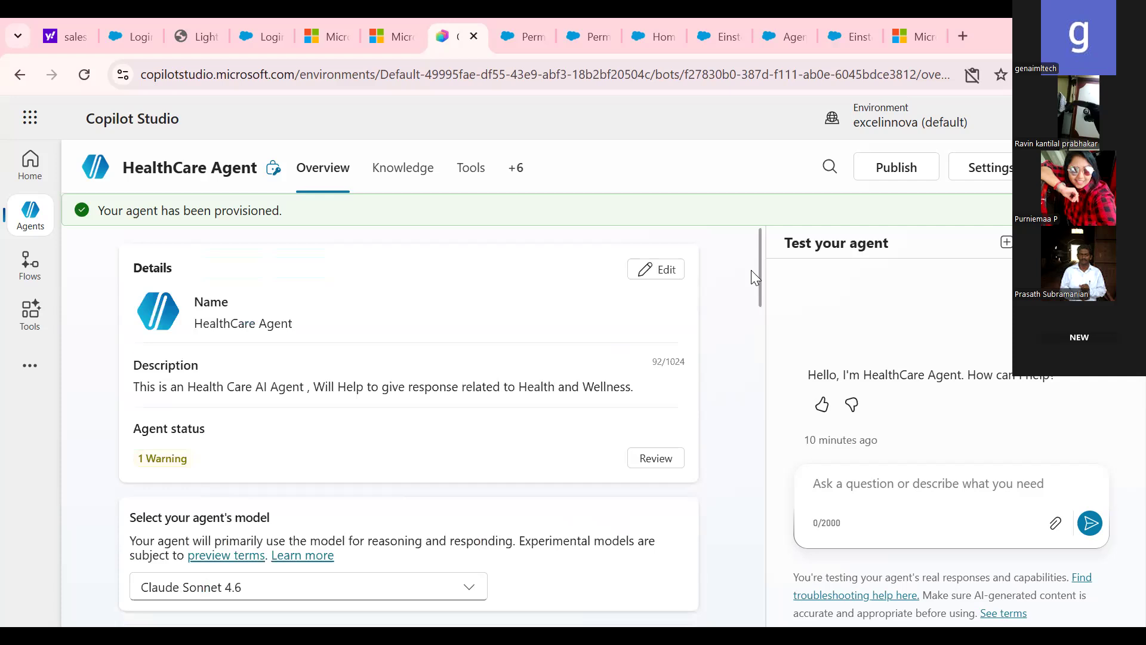
{"action": "scroll", "coordinate": [753, 271], "scroll_direction": "down", "scroll_amount": 4}
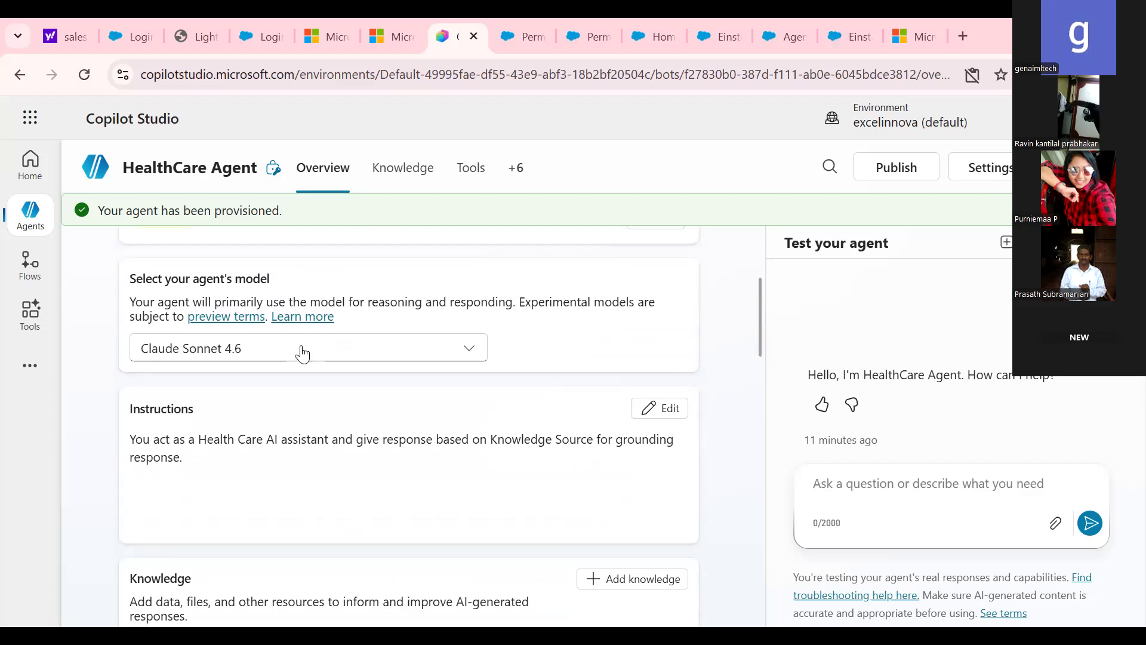
{"action": "left_click_drag", "start_coordinate": [243, 483], "coordinate": [130, 438]}
{"action": "left_click_drag", "start_coordinate": [760, 318], "coordinate": [753, 370]}
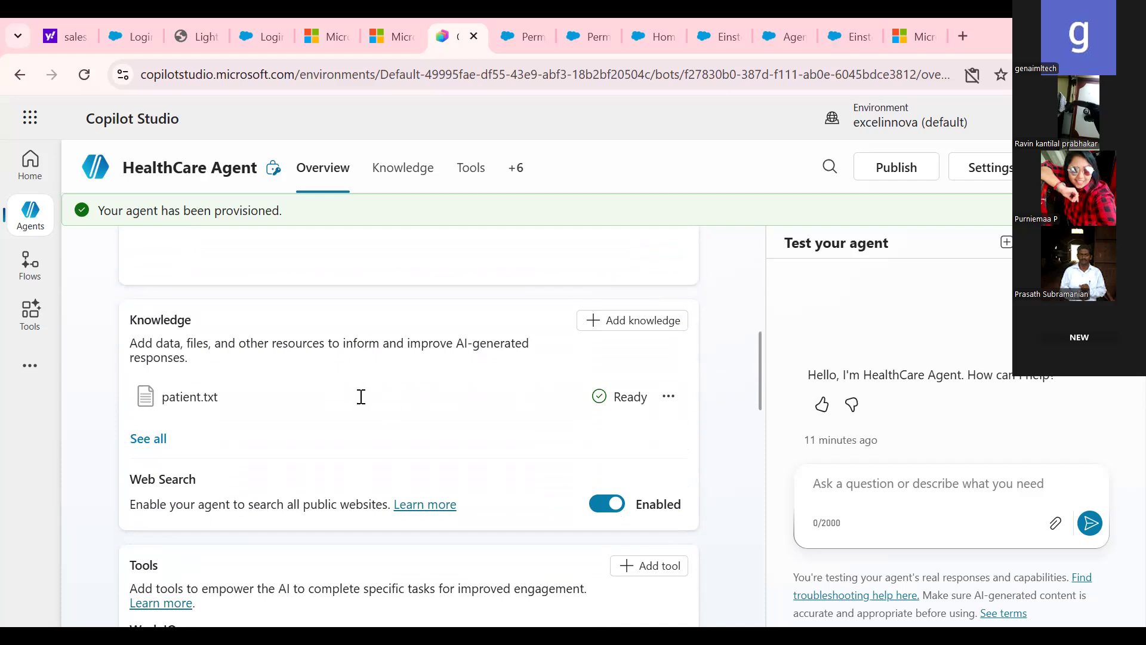
{"action": "scroll", "coordinate": [250, 395], "scroll_direction": "down", "scroll_amount": 2}
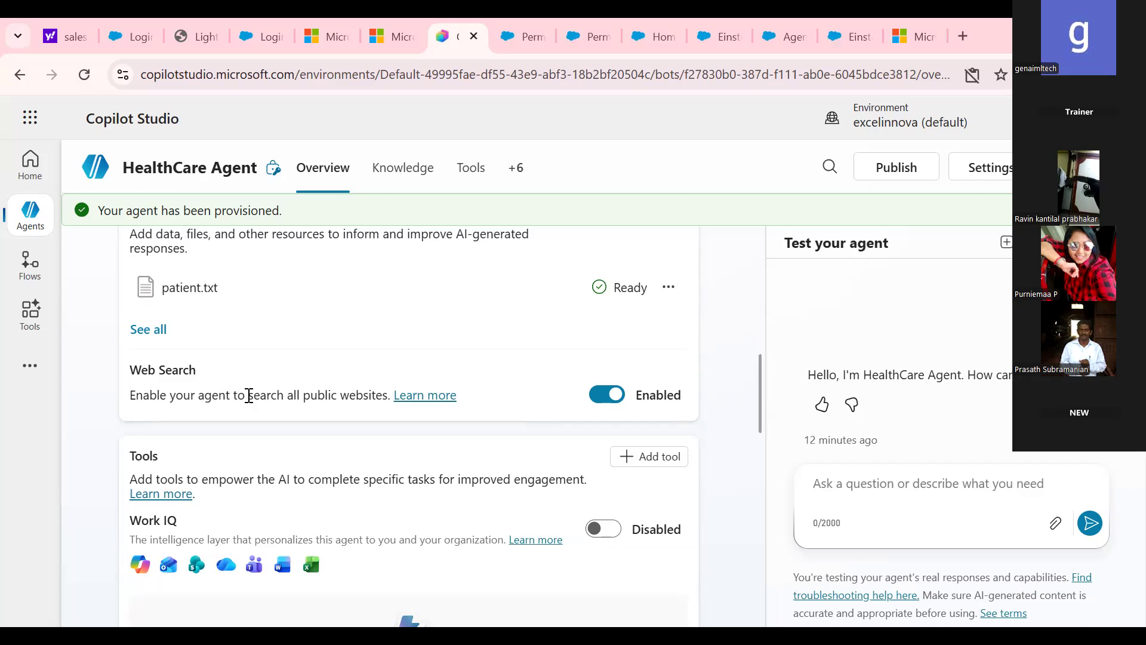
{"action": "left_click", "coordinate": [598, 402]}
Open the options for adding a tool to the HealthCare Agent and look through the popular tools
{"action": "scroll", "coordinate": [603, 400], "scroll_direction": "down", "scroll_amount": 2}
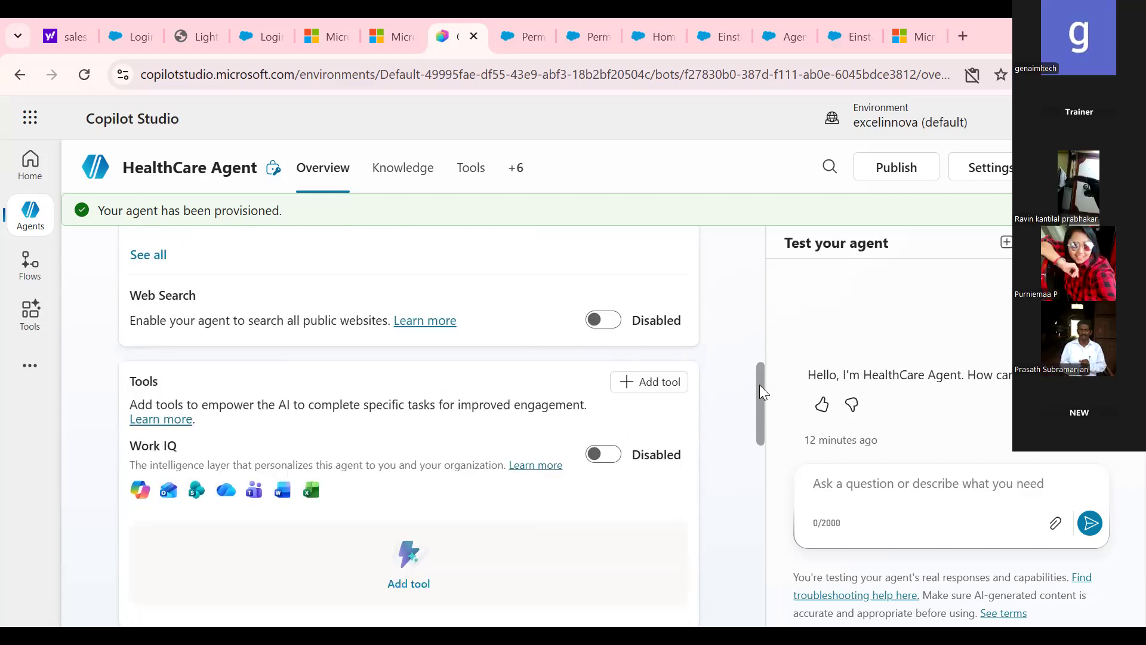
{"action": "left_click", "coordinate": [657, 347]}
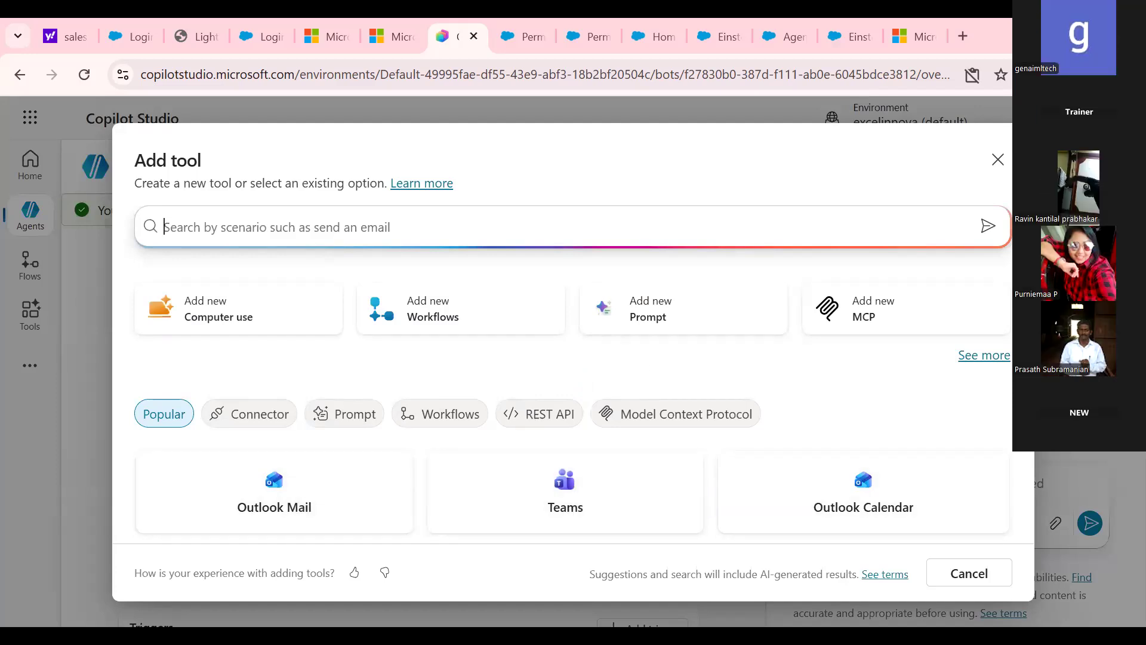
{"action": "scroll", "coordinate": [563, 370], "scroll_direction": "down", "scroll_amount": 2}
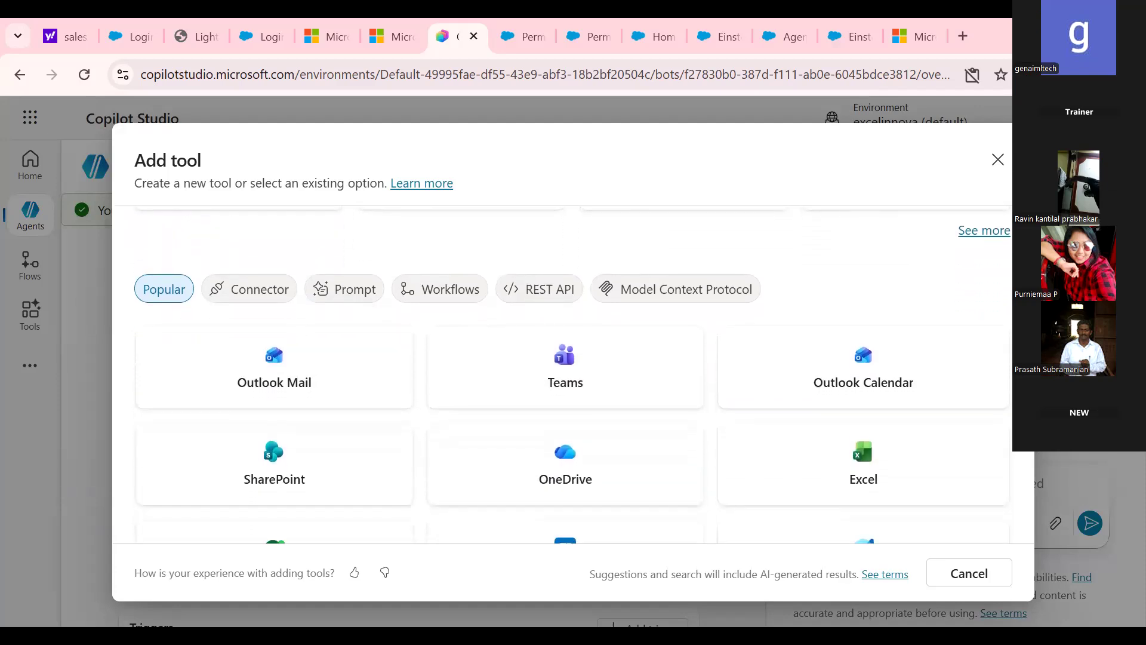
{"action": "scroll", "coordinate": [861, 436], "scroll_direction": "down", "scroll_amount": 1}
{"action": "left_click_drag", "start_coordinate": [1034, 456], "coordinate": [1027, 520]}
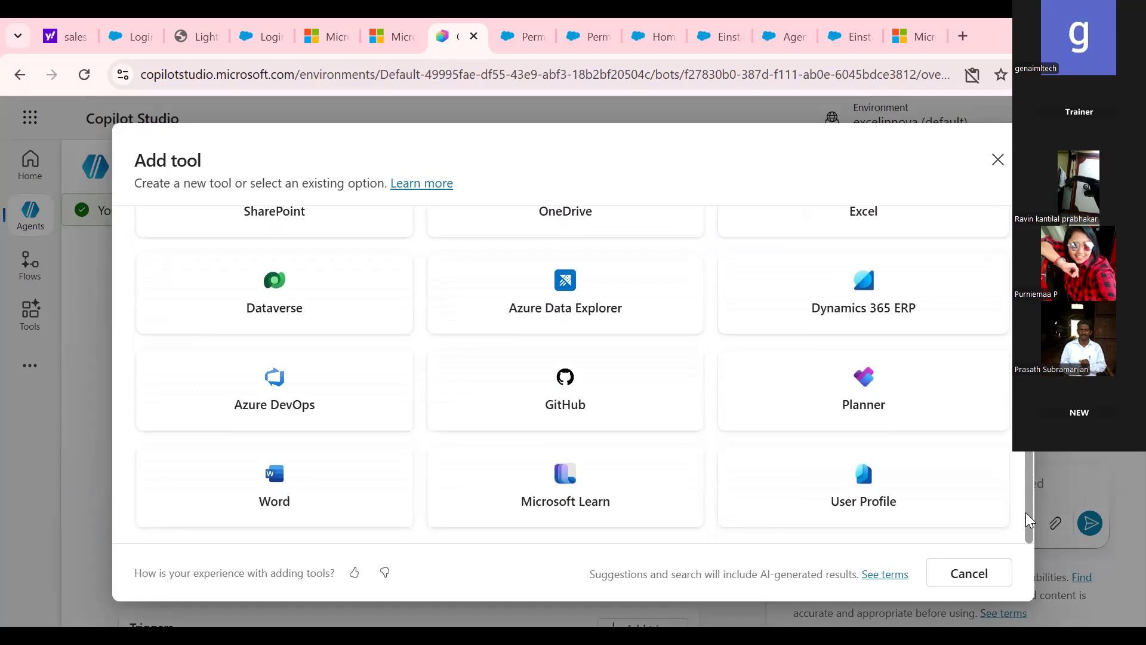
{"action": "scroll", "coordinate": [715, 466], "scroll_direction": "up", "scroll_amount": 6}
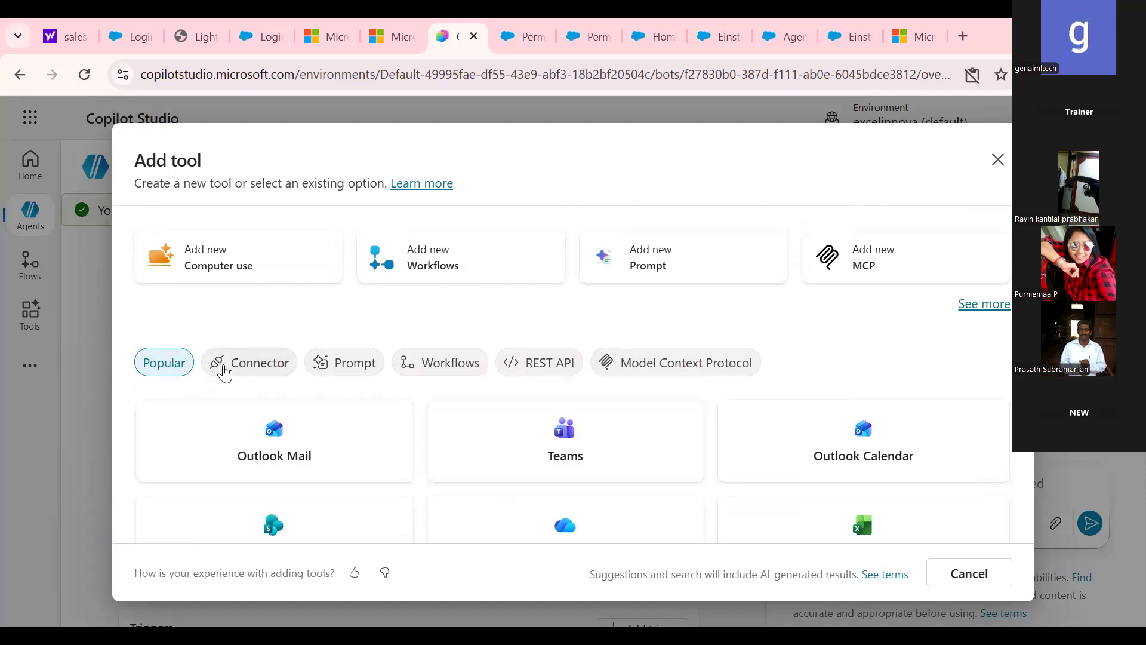
Browse the full list of connectors available as agent tools, and return to the overview without adding one
{"action": "left_click", "coordinate": [224, 371]}
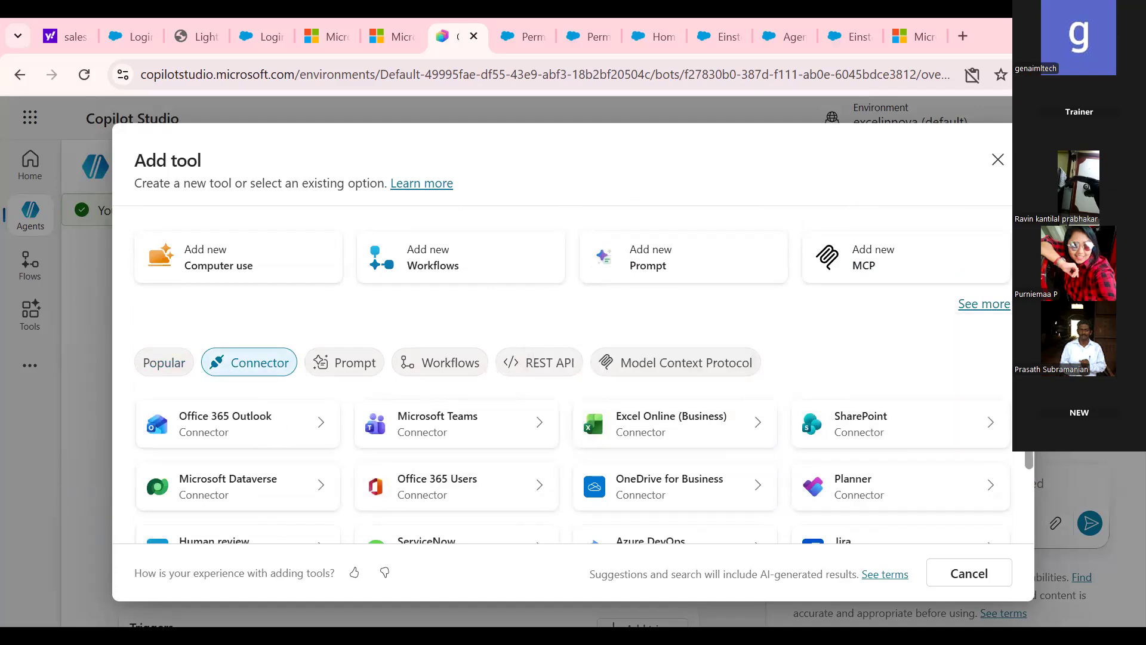
{"action": "scroll", "coordinate": [591, 408], "scroll_direction": "down", "scroll_amount": 1}
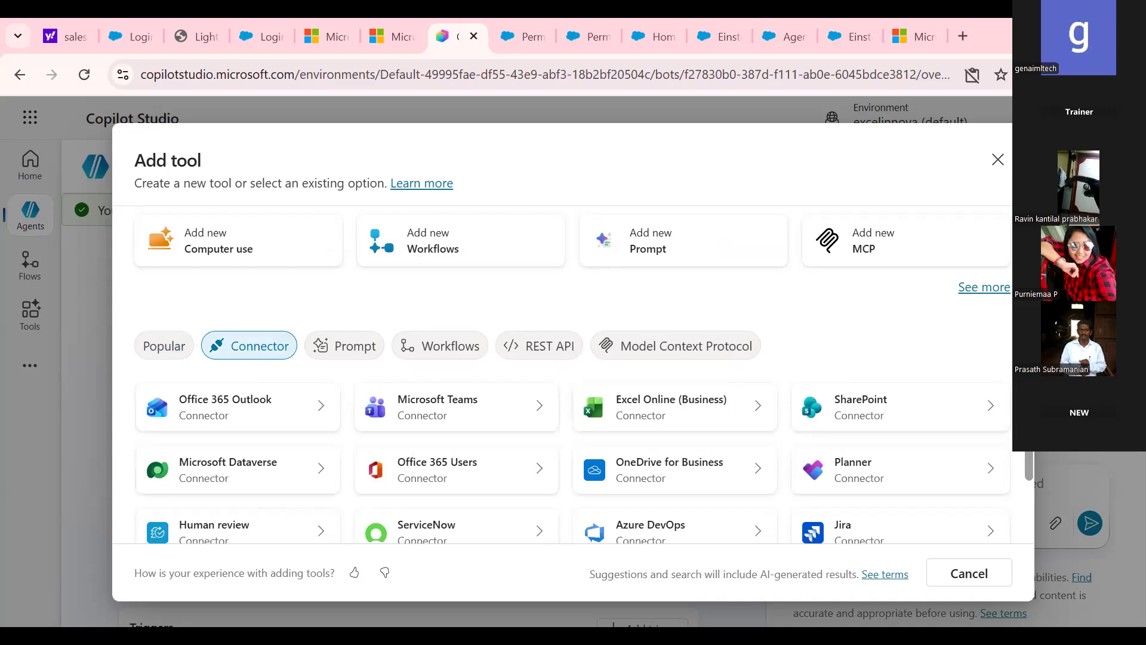
{"action": "scroll", "coordinate": [1012, 517], "scroll_direction": "down", "scroll_amount": 3}
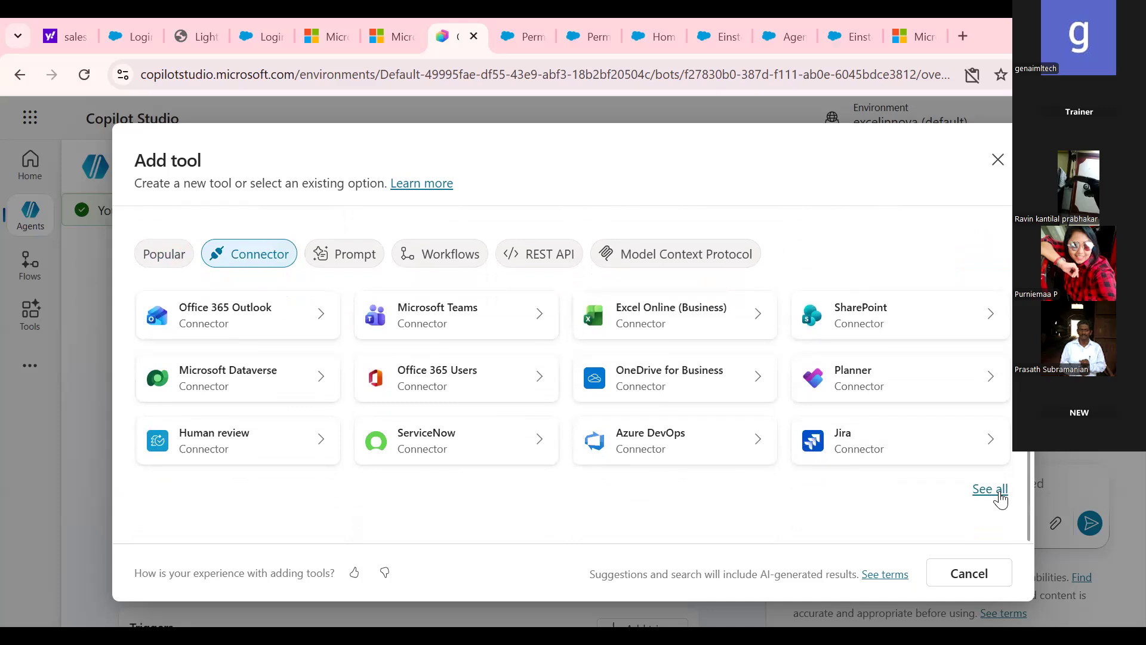
{"action": "left_click", "coordinate": [1001, 499]}
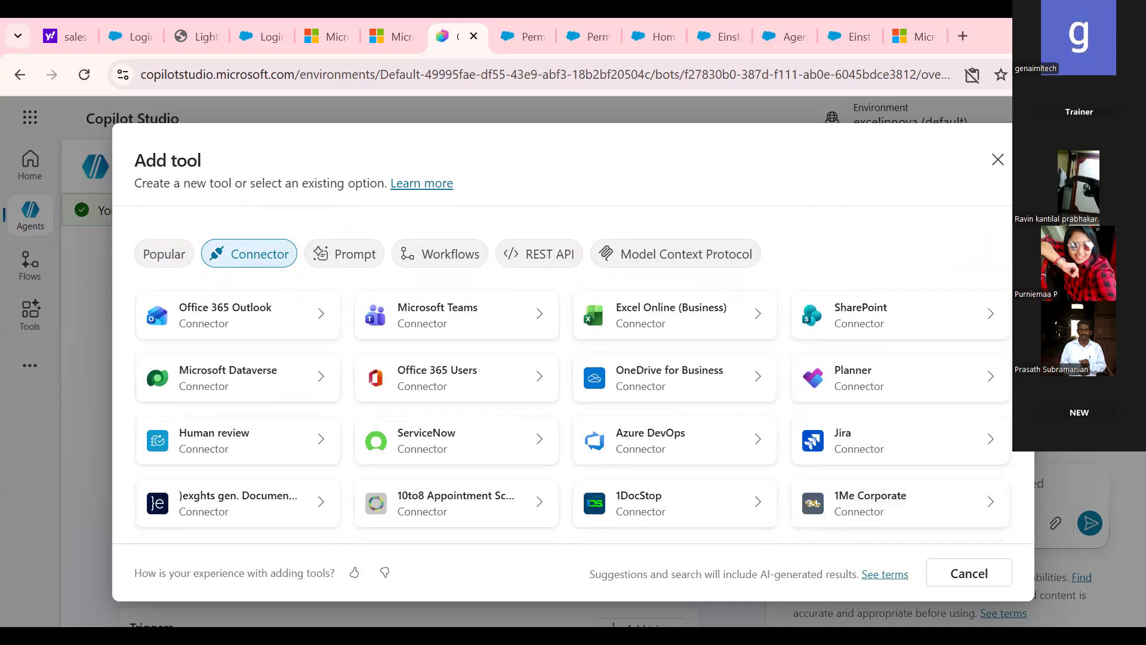
{"action": "scroll", "coordinate": [572, 374], "scroll_direction": "down", "scroll_amount": 2}
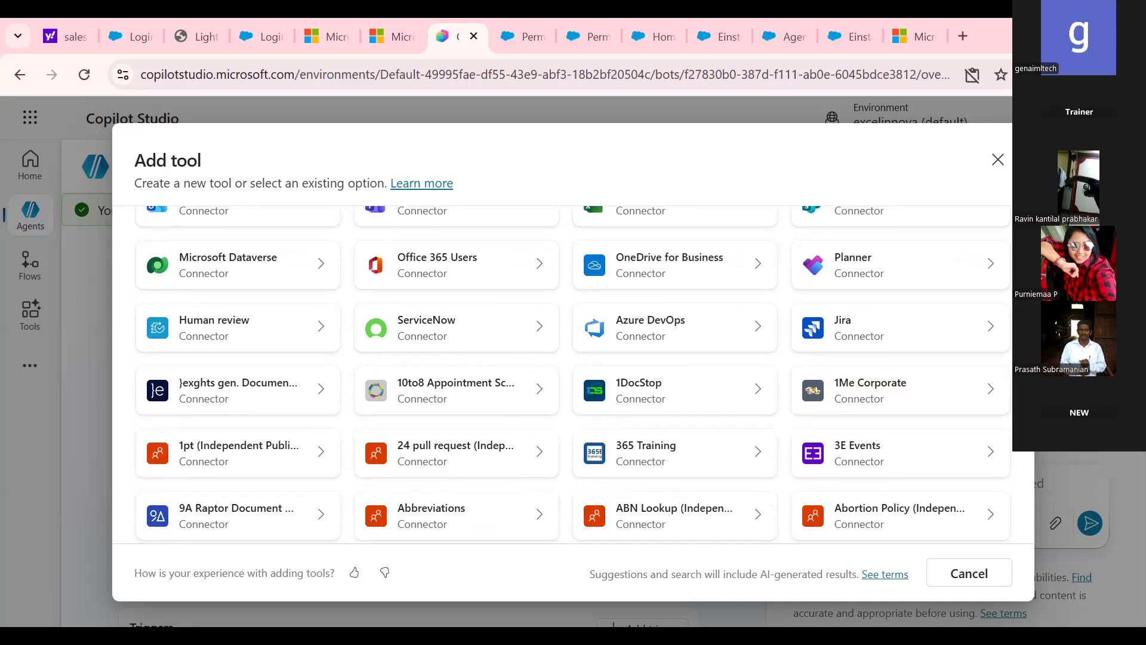
{"action": "scroll", "coordinate": [571, 374], "scroll_direction": "down", "scroll_amount": 7}
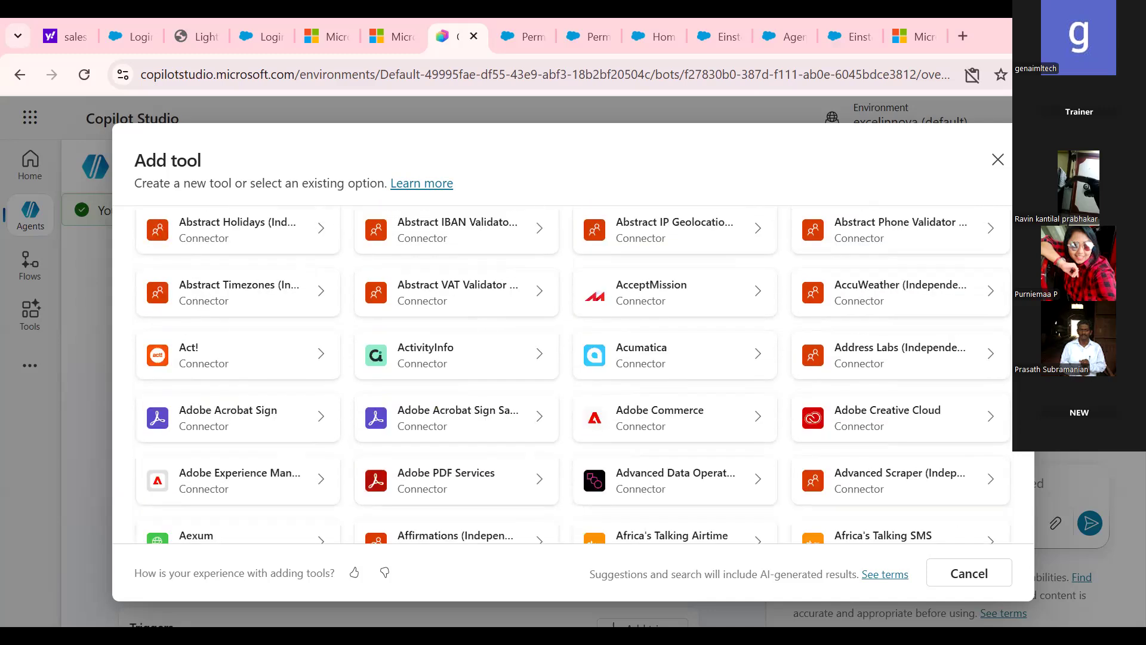
{"action": "scroll", "coordinate": [572, 375], "scroll_direction": "down", "scroll_amount": 5}
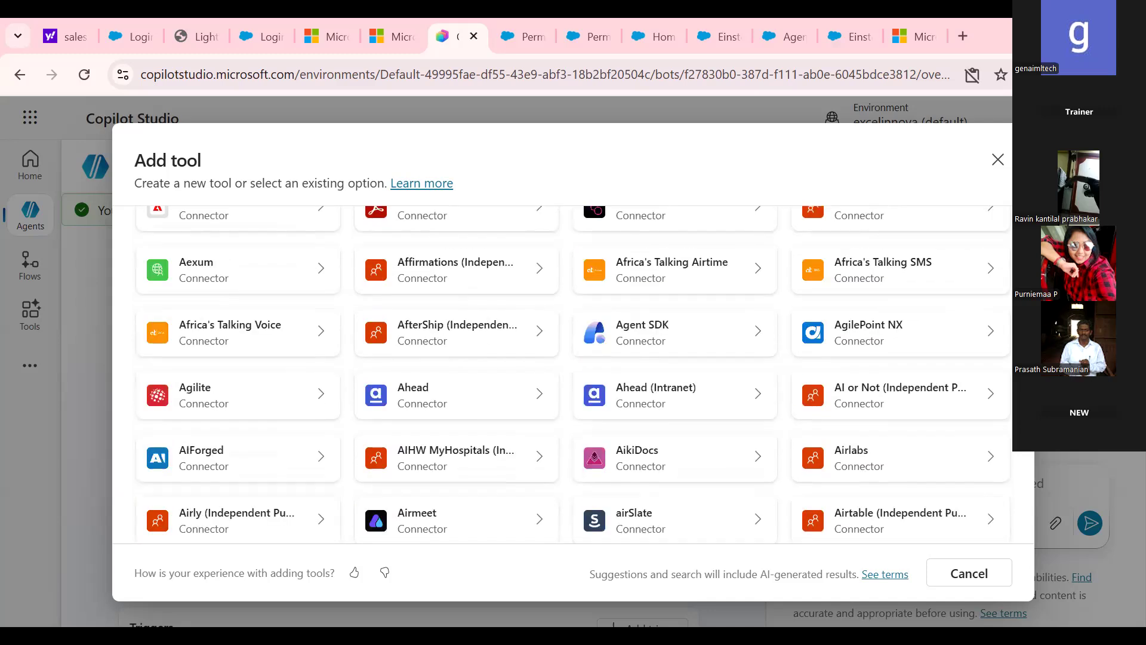
{"action": "scroll", "coordinate": [572, 374], "scroll_direction": "down", "scroll_amount": 3}
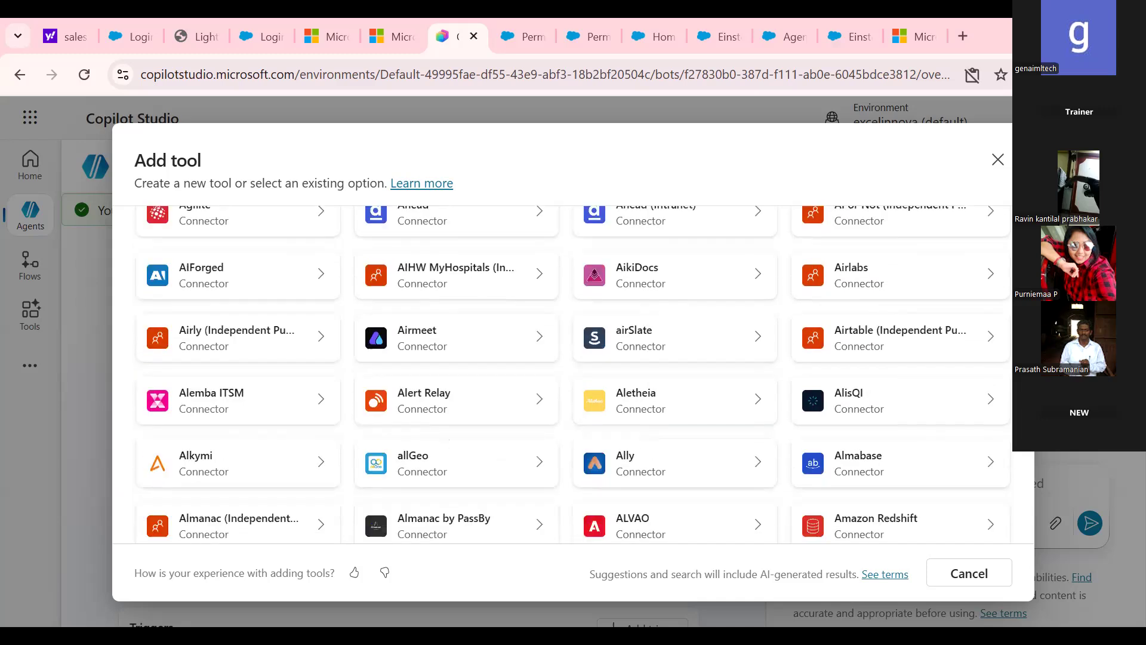
{"action": "scroll", "coordinate": [572, 375], "scroll_direction": "down", "scroll_amount": 4}
{"action": "scroll", "coordinate": [571, 375], "scroll_direction": "down", "scroll_amount": 2}
{"action": "scroll", "coordinate": [572, 375], "scroll_direction": "down", "scroll_amount": 2}
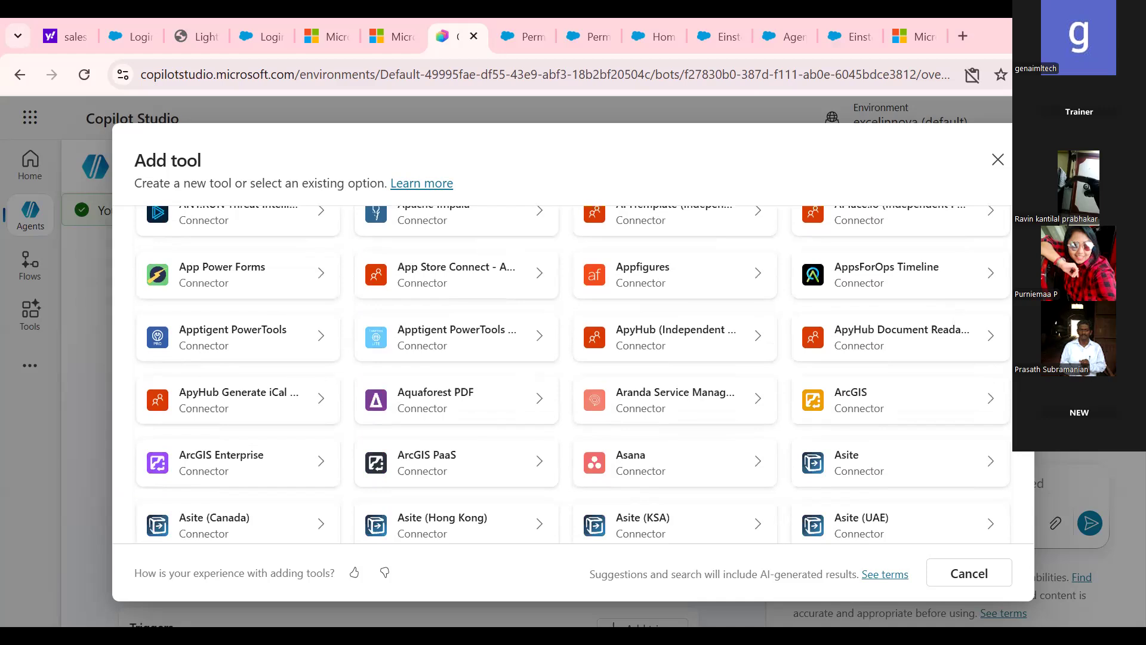
{"action": "scroll", "coordinate": [572, 375], "scroll_direction": "down", "scroll_amount": 10}
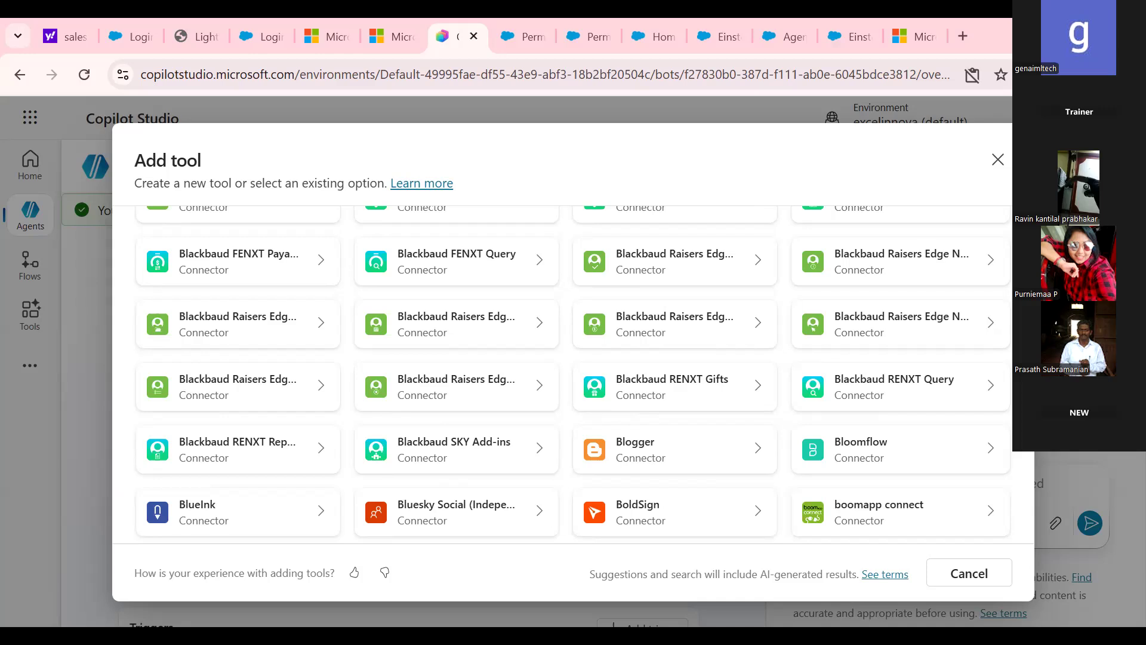
{"action": "scroll", "coordinate": [571, 374], "scroll_direction": "down", "scroll_amount": 10}
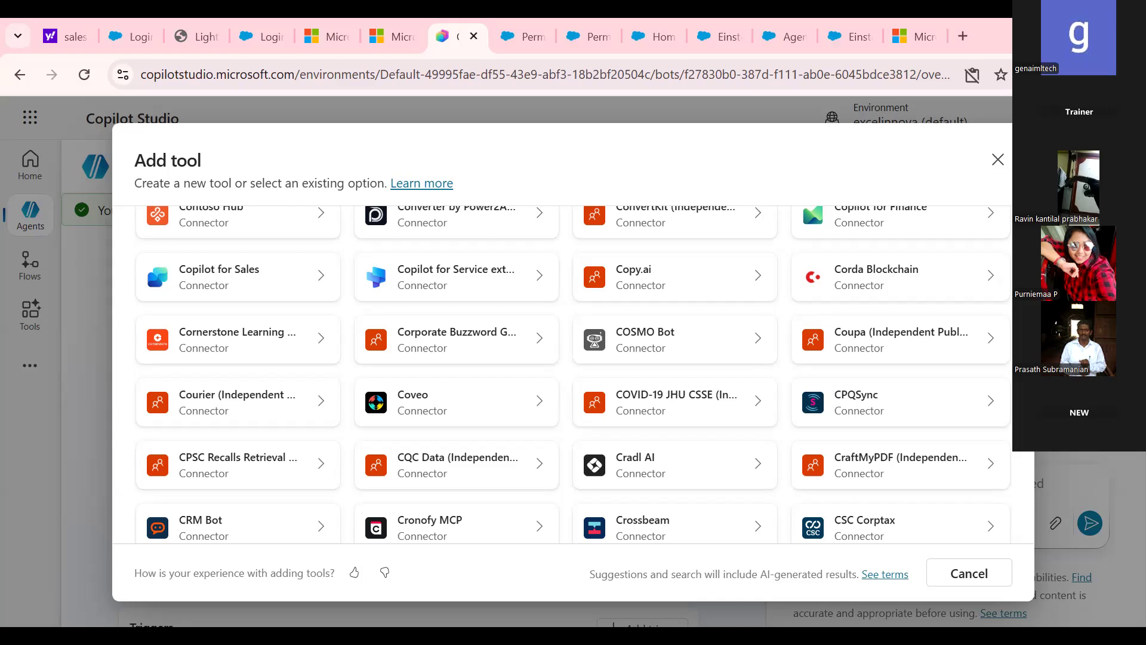
{"action": "left_click_drag", "start_coordinate": [1022, 276], "coordinate": [1020, 446]}
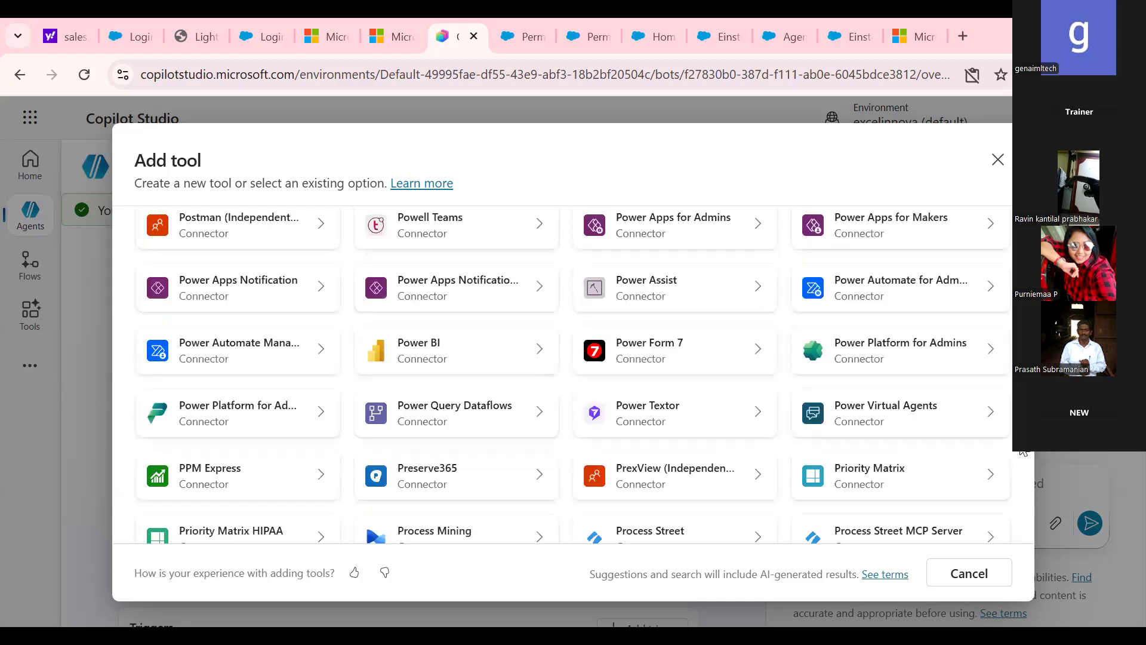
{"action": "left_click", "coordinate": [998, 159]}
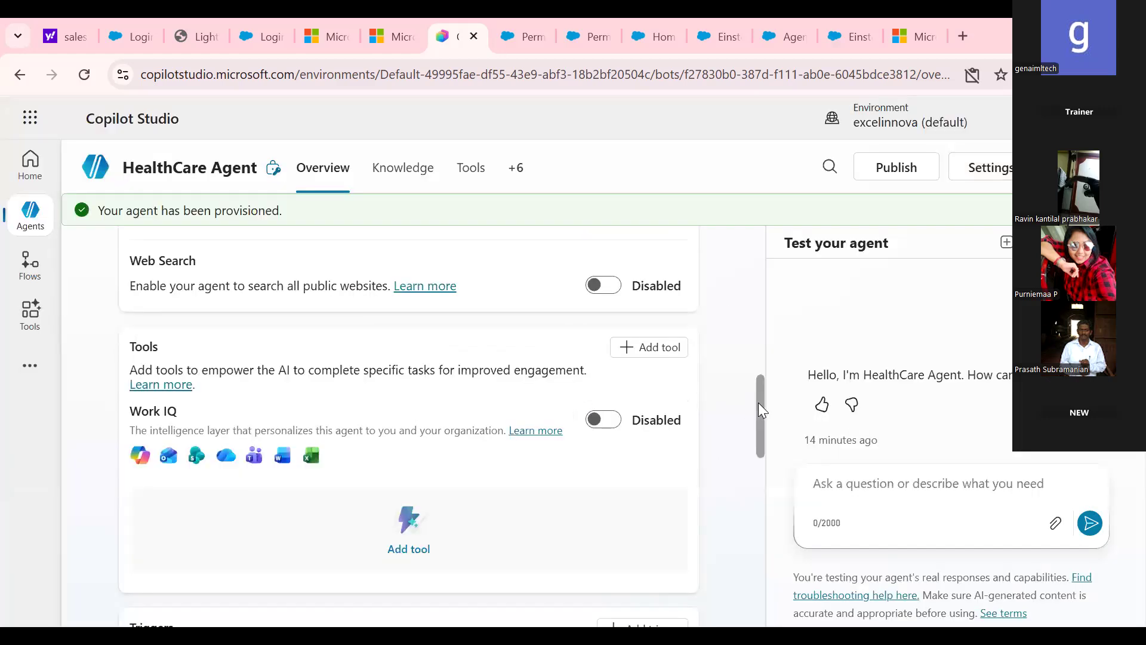
Look through the featured triggers available for the HealthCare Agent, and return to the overview without adding one
{"action": "scroll", "coordinate": [759, 417], "scroll_direction": "down", "scroll_amount": 1}
{"action": "scroll", "coordinate": [758, 418], "scroll_direction": "down", "scroll_amount": 4}
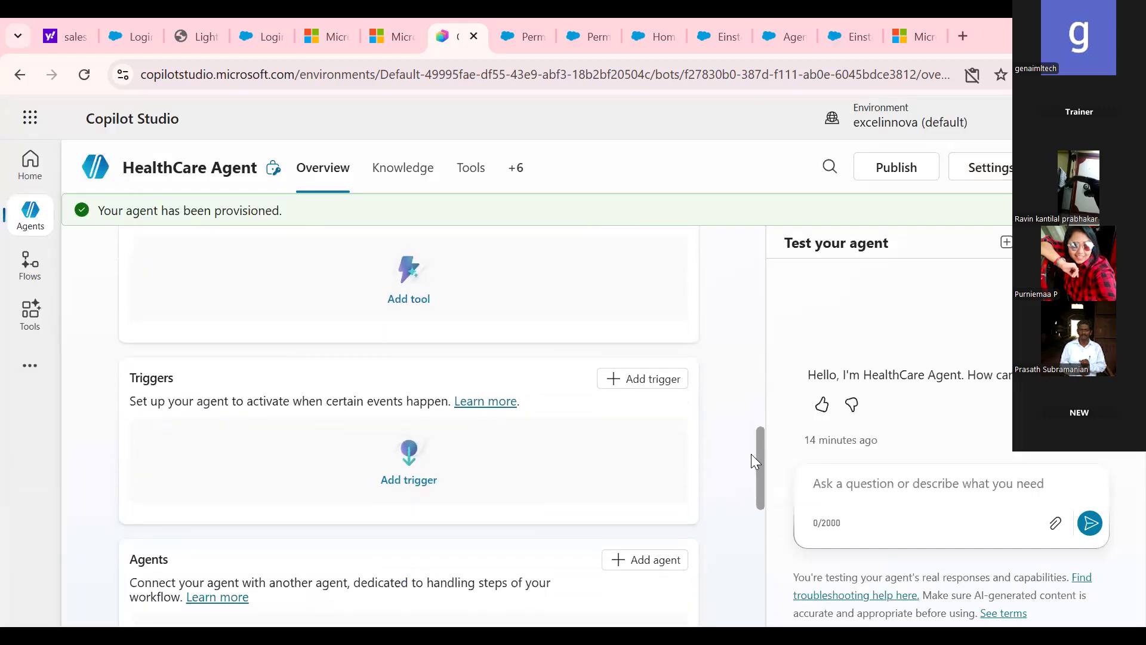
{"action": "scroll", "coordinate": [751, 456], "scroll_direction": "up", "scroll_amount": 1}
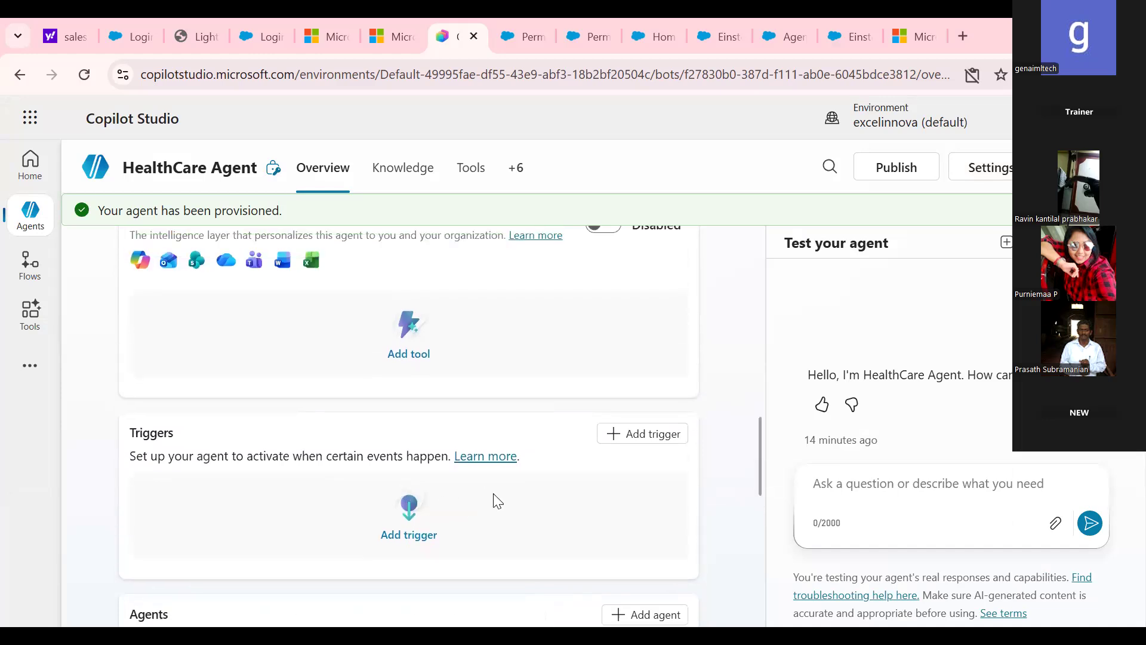
{"action": "left_click", "coordinate": [634, 439]}
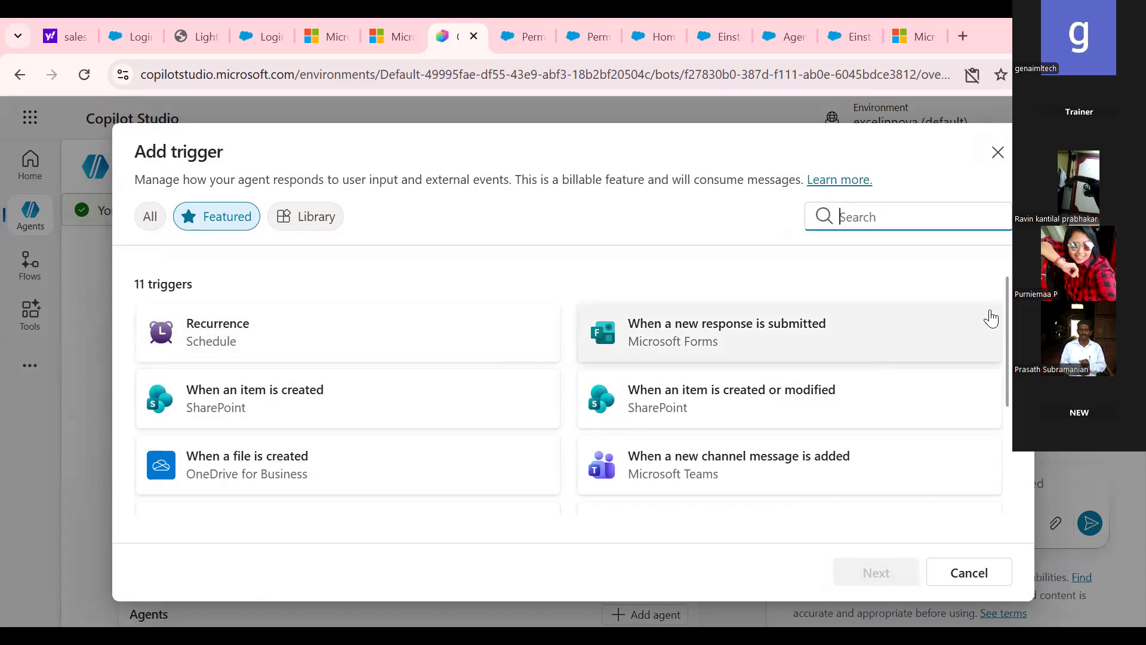
{"action": "left_click_drag", "start_coordinate": [1005, 295], "coordinate": [1004, 269]}
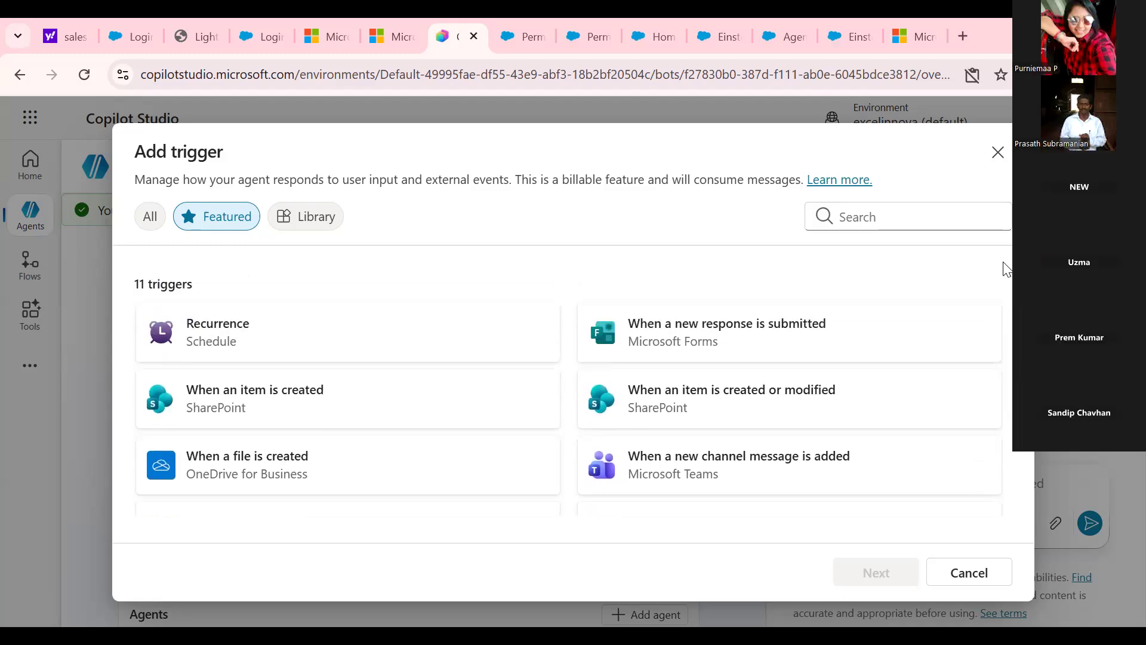
{"action": "left_click", "coordinate": [1000, 154]}
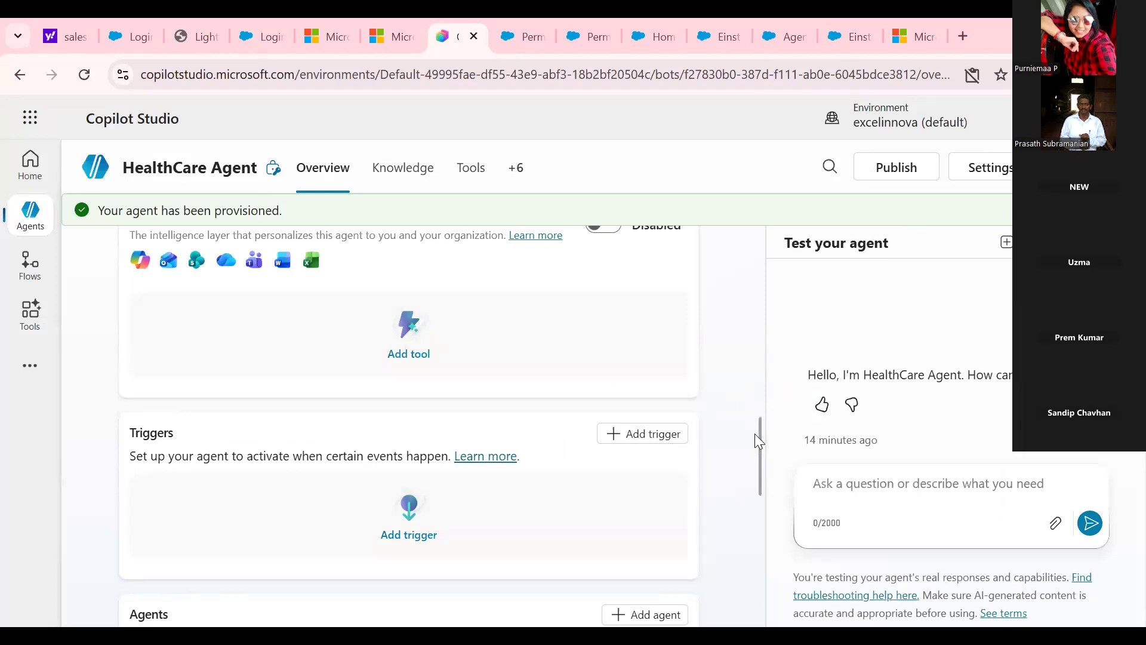
Review the Agents section and the options for extending the HealthCare Agent with a child or existing agent, without adding any
{"action": "left_click_drag", "start_coordinate": [755, 435], "coordinate": [756, 483]}
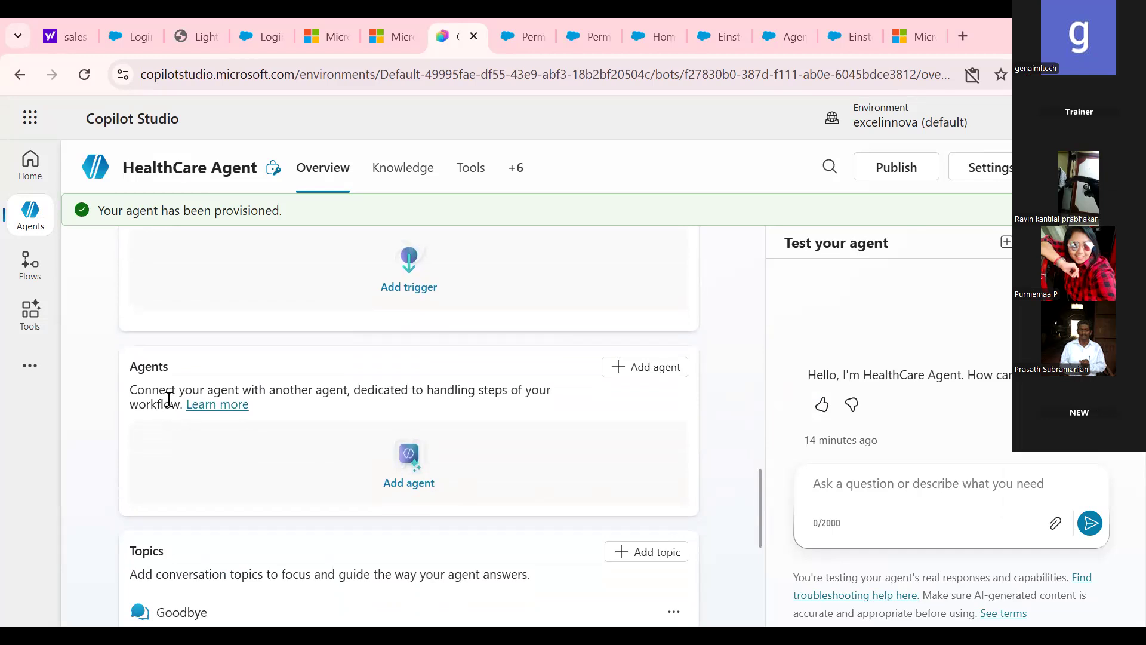
{"action": "left_click_drag", "start_coordinate": [348, 389], "coordinate": [127, 391]}
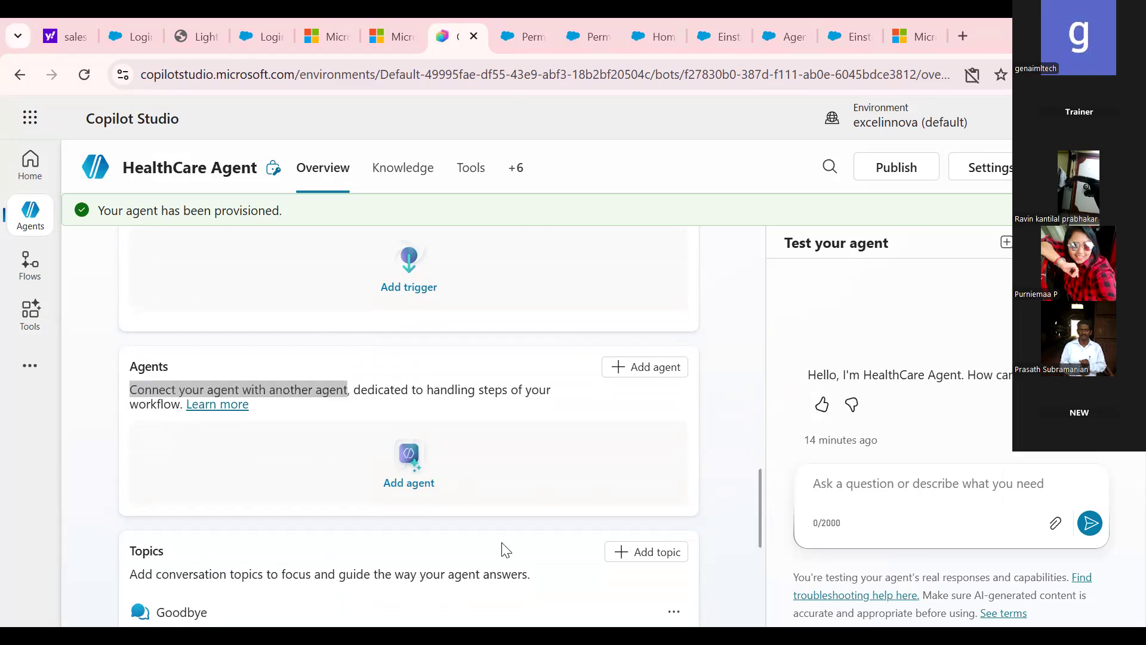
{"action": "left_click", "coordinate": [669, 382]}
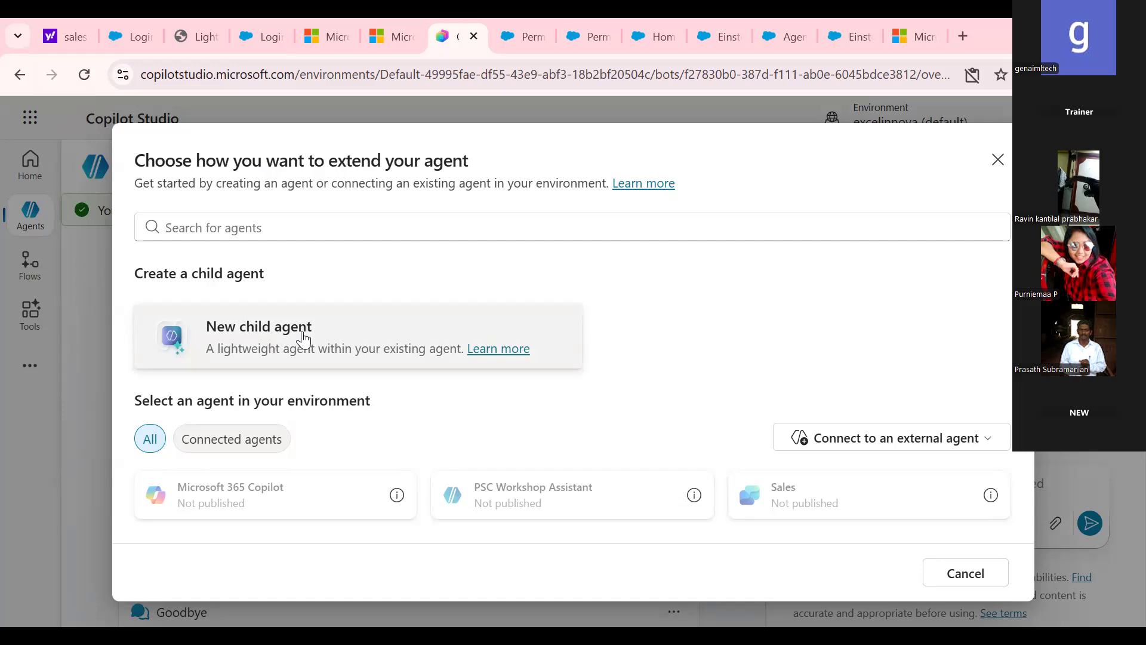
{"action": "left_click", "coordinate": [997, 159]}
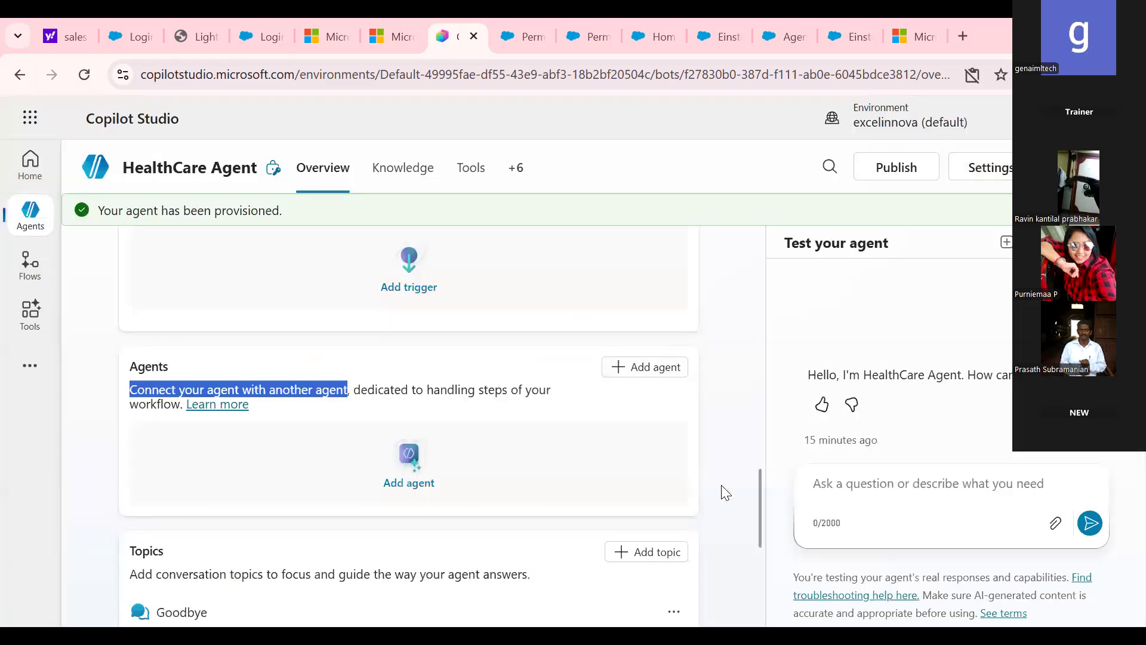
Review the HealthCare Agent's conversation topics and the suggested prompts section of the overview
{"action": "scroll", "coordinate": [758, 489], "scroll_direction": "down", "scroll_amount": 2}
{"action": "scroll", "coordinate": [759, 490], "scroll_direction": "down", "scroll_amount": 2}
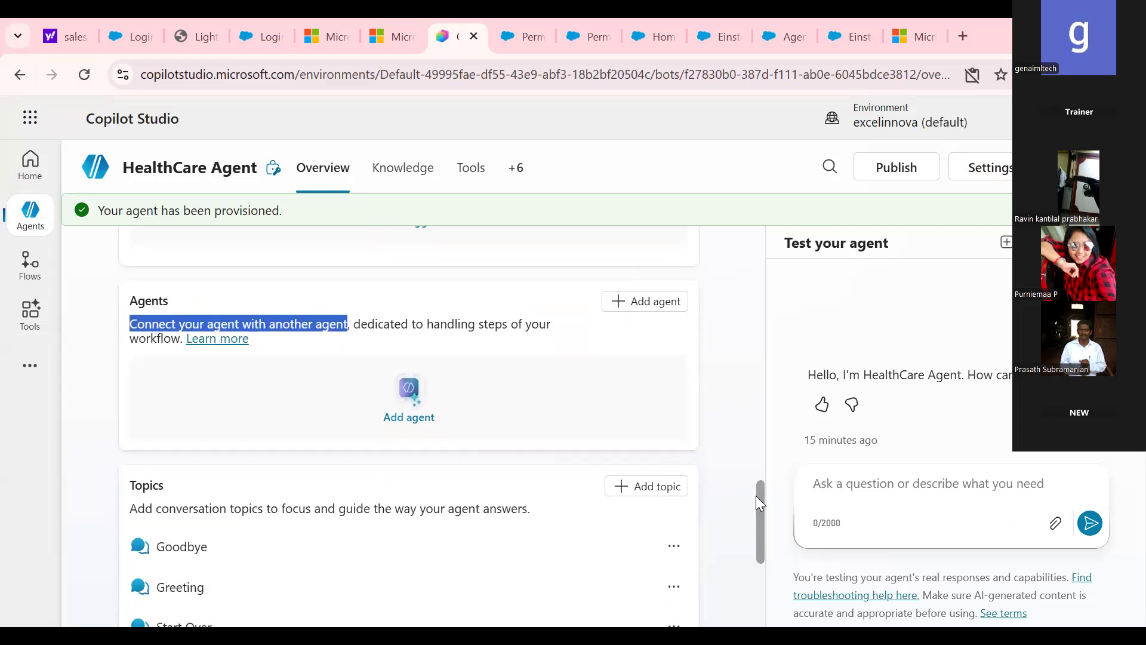
{"action": "left_click_drag", "start_coordinate": [756, 496], "coordinate": [756, 497]}
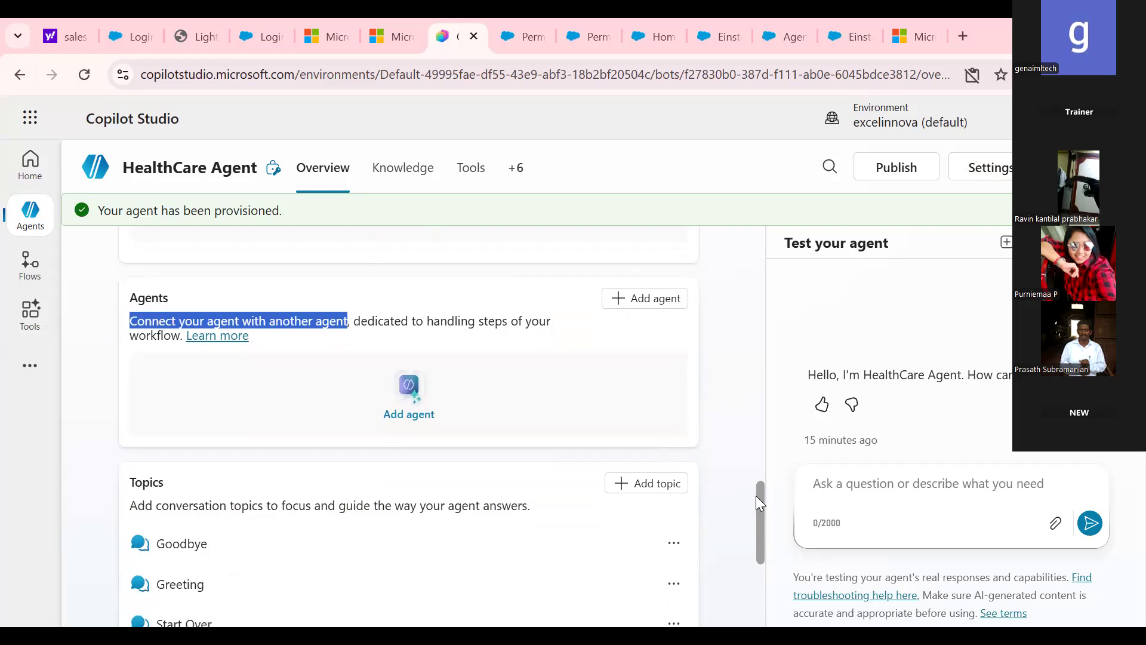
{"action": "left_click_drag", "start_coordinate": [756, 496], "coordinate": [752, 535]}
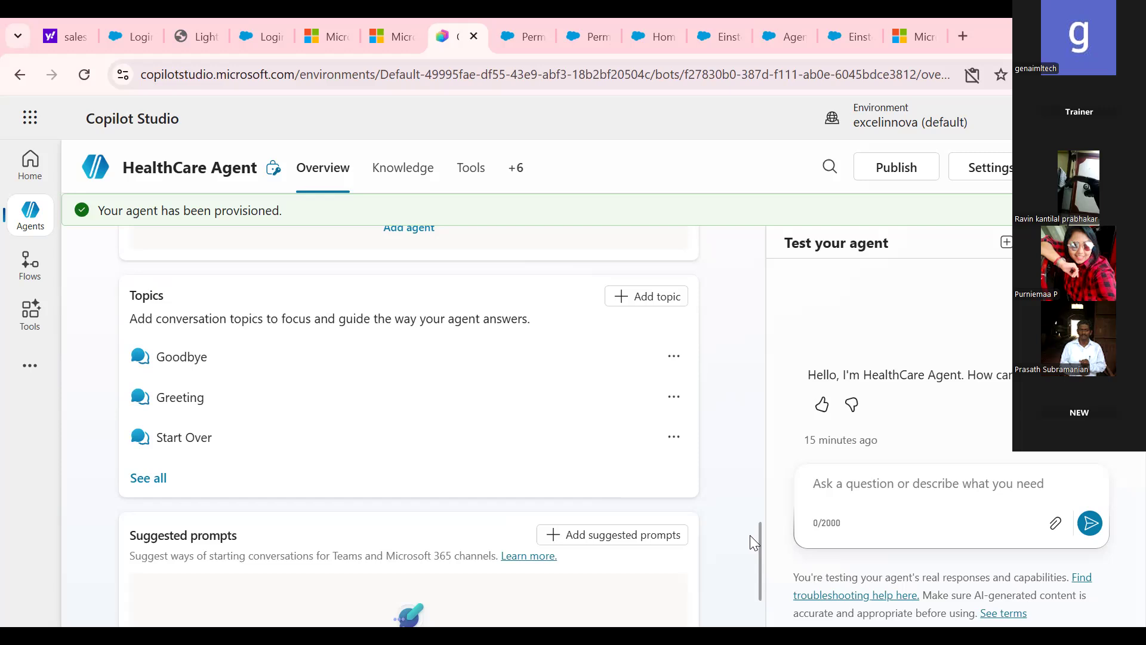
{"action": "left_click_drag", "start_coordinate": [758, 527], "coordinate": [754, 549]}
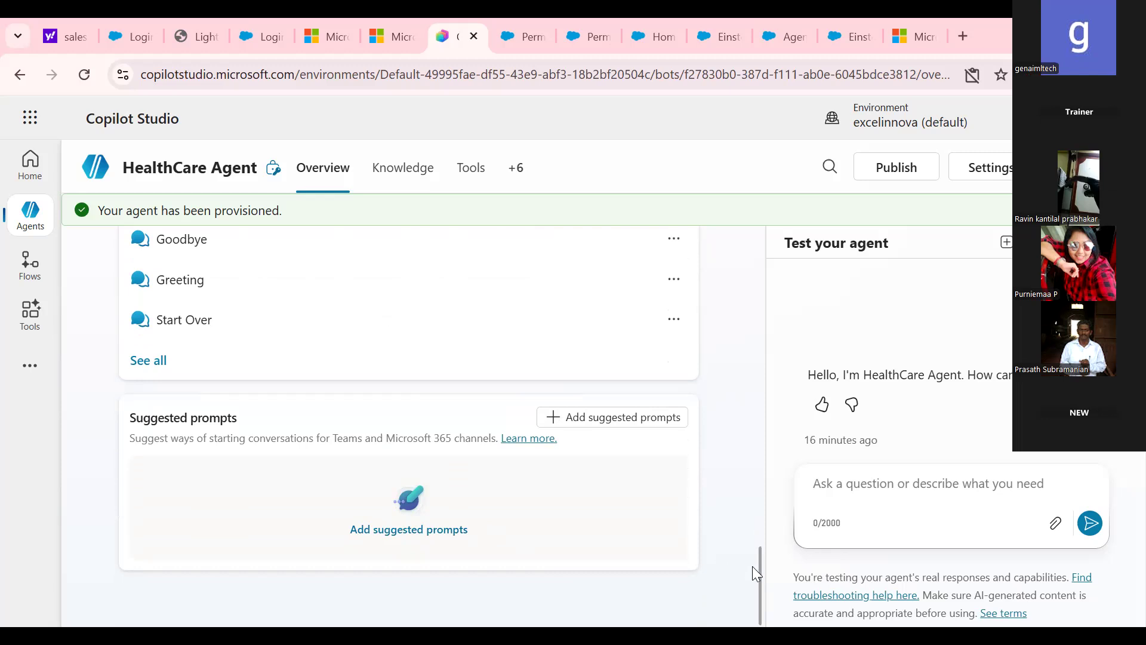
Ask the agent in the test chat "Can you give me information about this patient", followed by a patient ID from the knowledge file
{"action": "left_click_drag", "start_coordinate": [759, 566], "coordinate": [759, 250]}
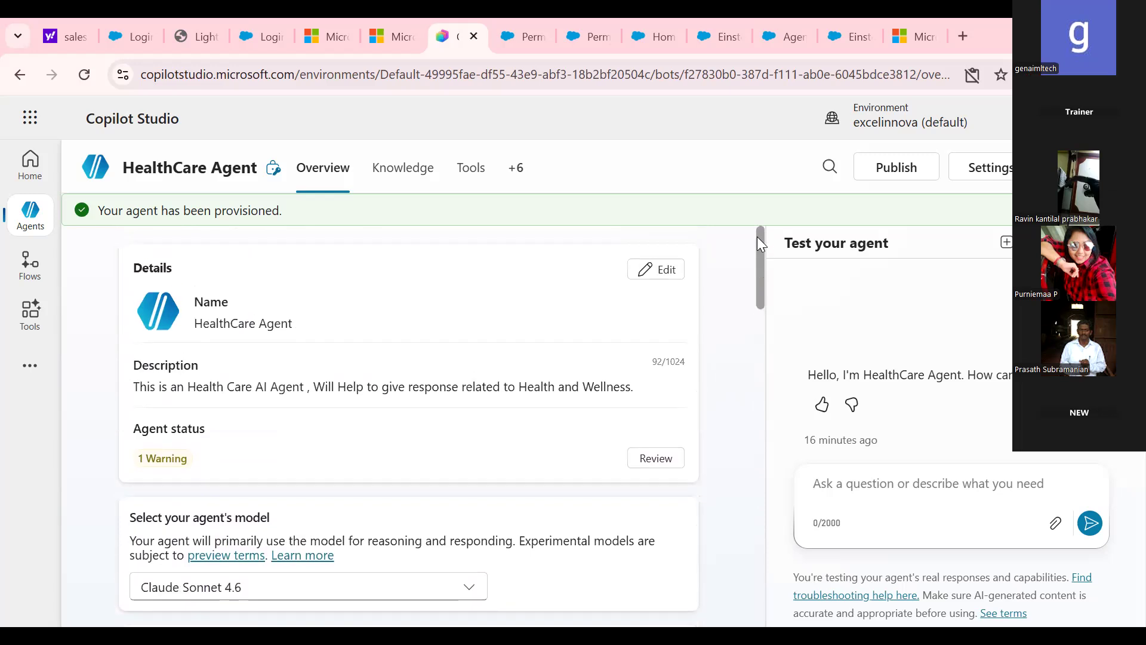
{"action": "left_click_drag", "start_coordinate": [759, 243], "coordinate": [760, 307]}
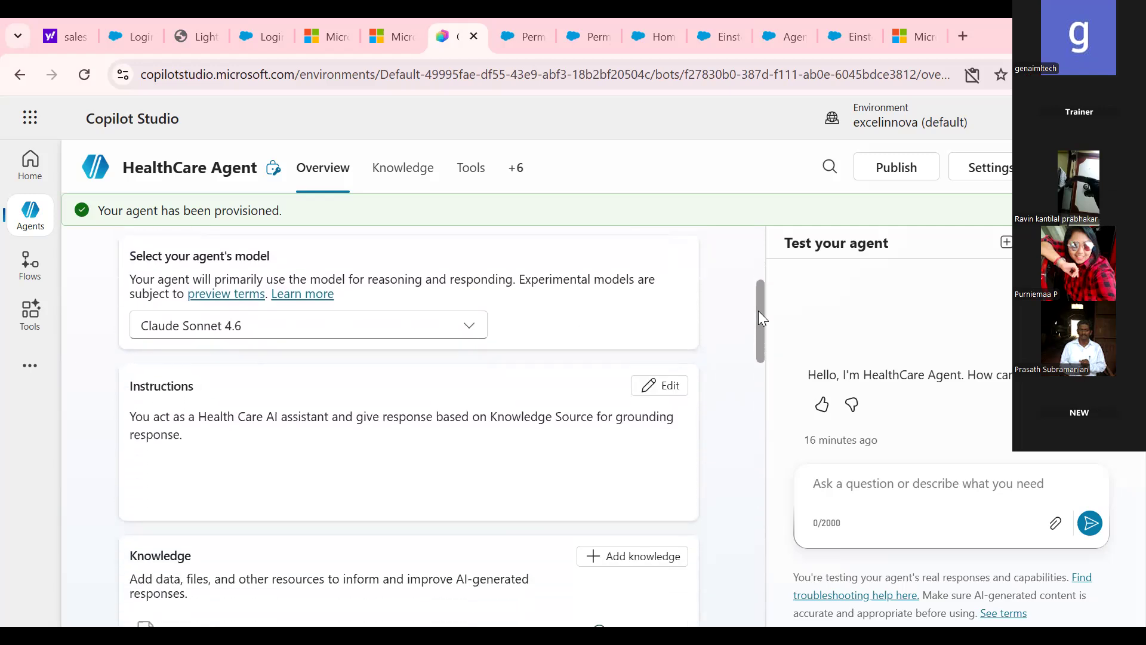
{"action": "left_click", "coordinate": [836, 494]}
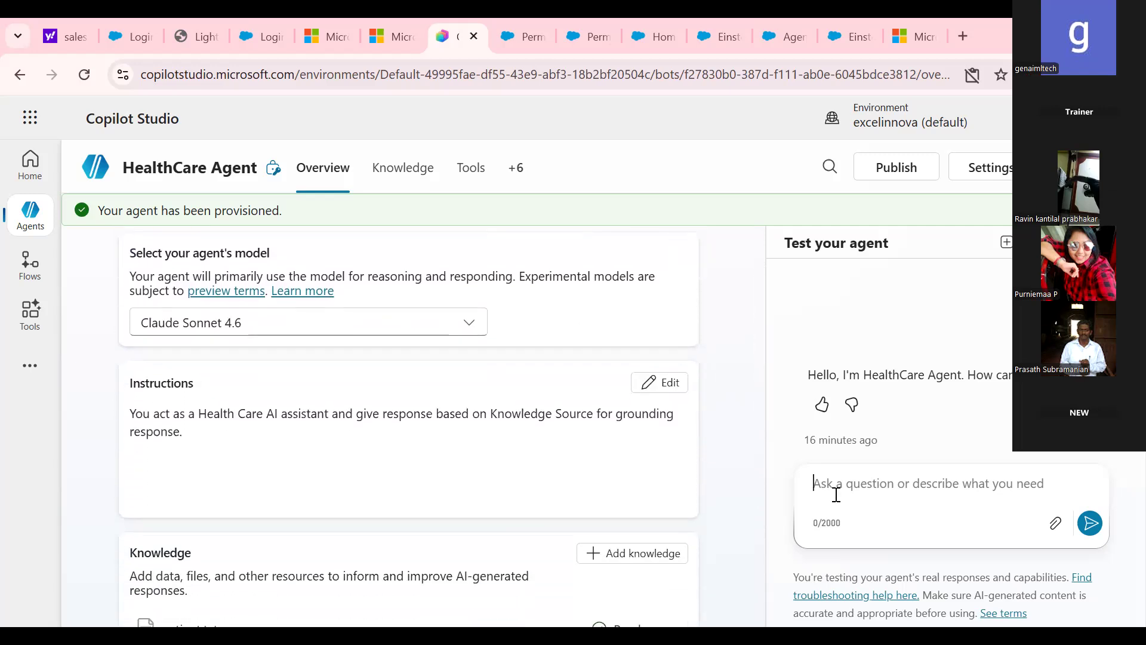
{"action": "type", "text": "Can you give me information about this patient"}
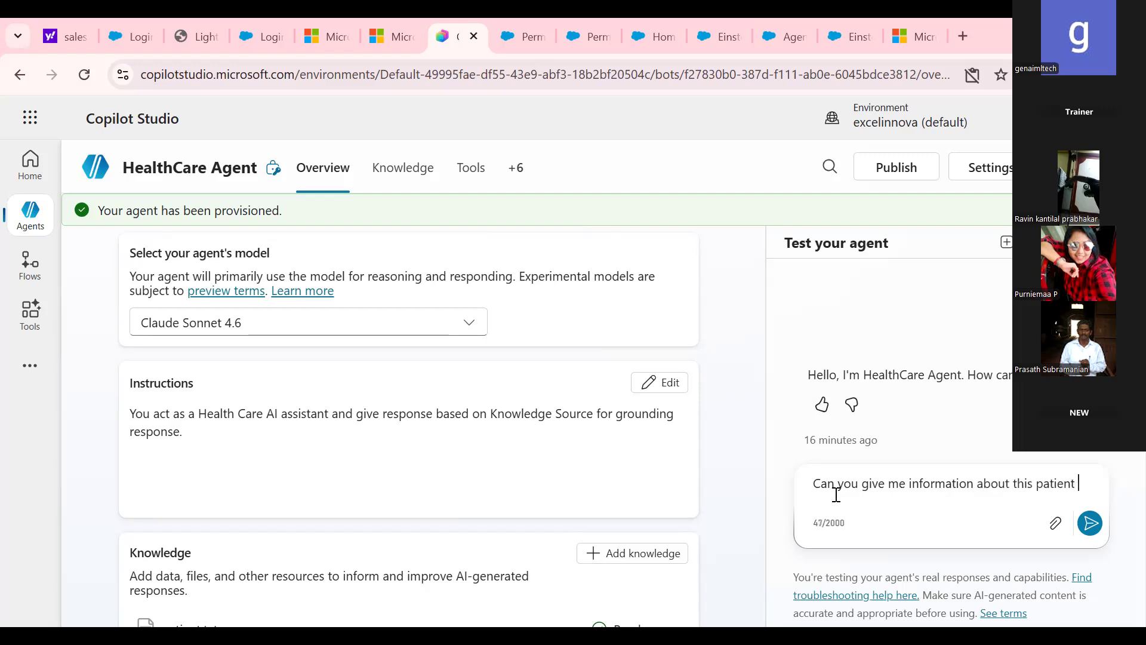
{"action": "type", "text": "Patient ID:** PT-1007"}
{"action": "type", "text": "?"}
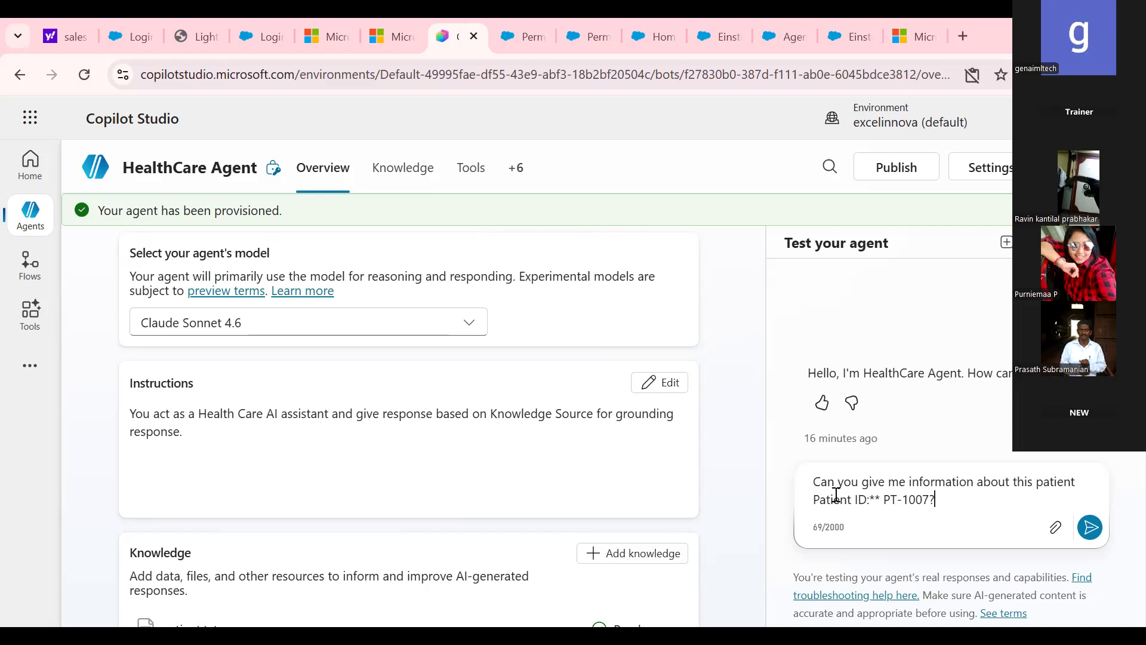
{"action": "key", "text": "Return"}
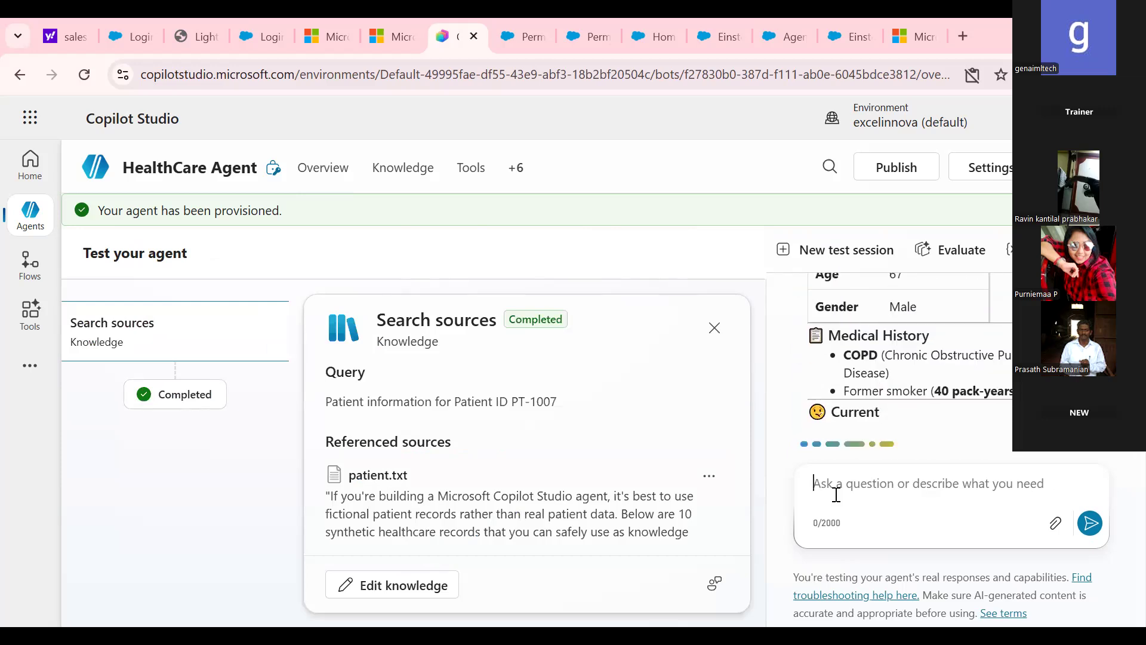
Examine the Search sources activity details for the test question, including its query, referenced sources and rationale, and close them
{"action": "left_click_drag", "start_coordinate": [650, 308], "coordinate": [655, 258]}
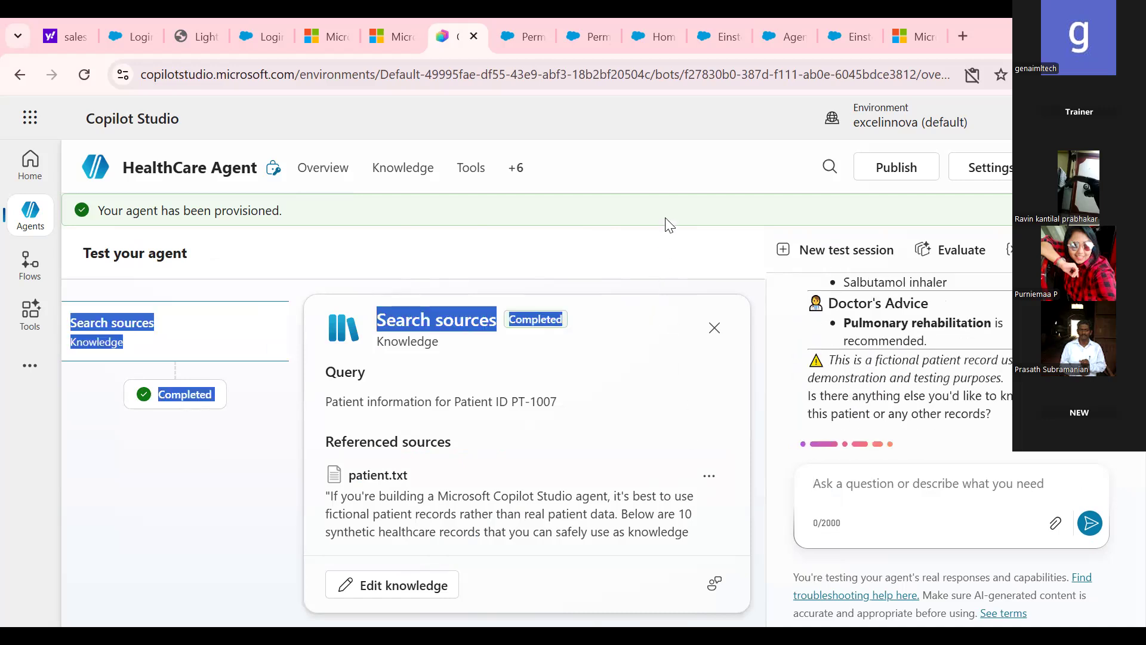
{"action": "left_click", "coordinate": [557, 362]}
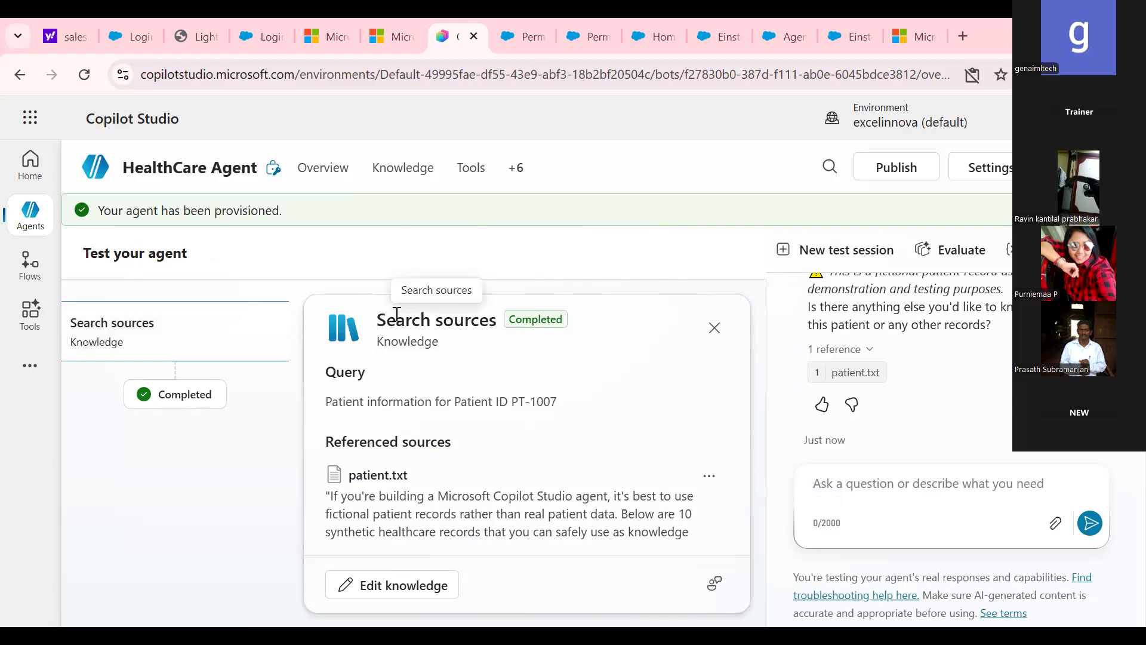
{"action": "left_click_drag", "start_coordinate": [386, 319], "coordinate": [496, 321]}
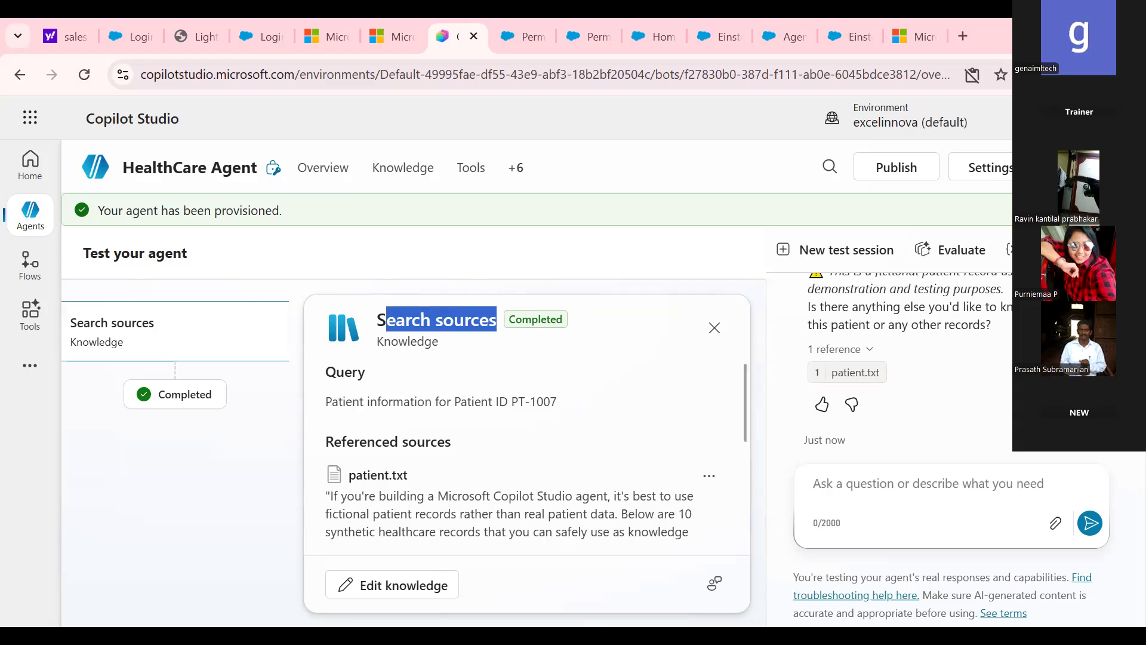
{"action": "left_click", "coordinate": [395, 430]}
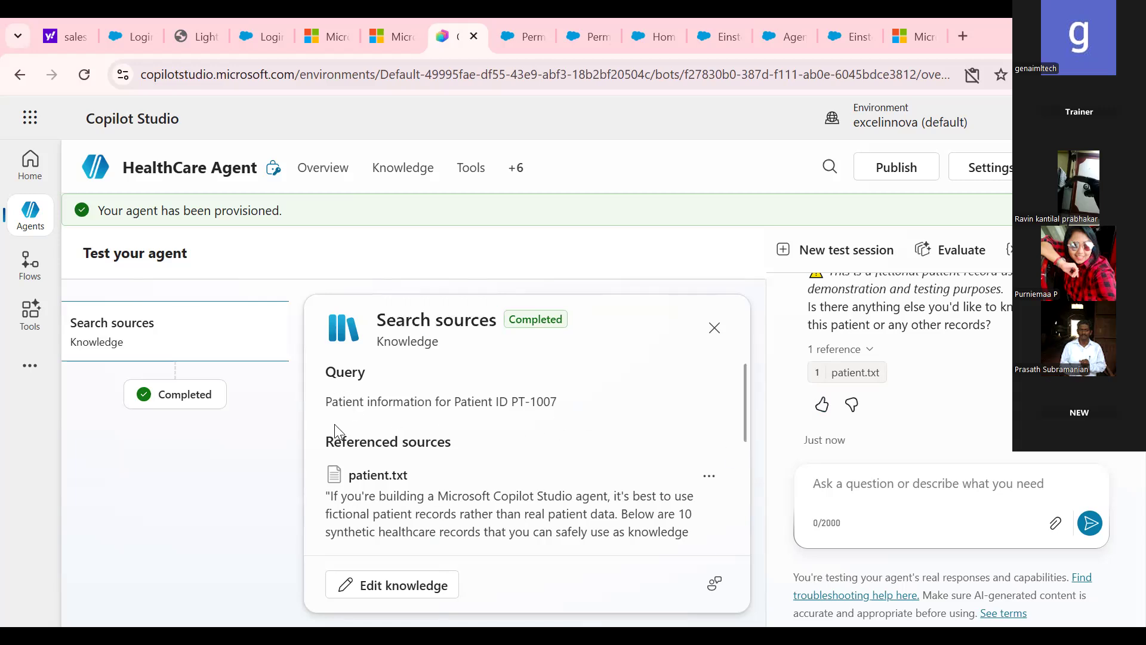
{"action": "left_click_drag", "start_coordinate": [325, 401], "coordinate": [561, 406]}
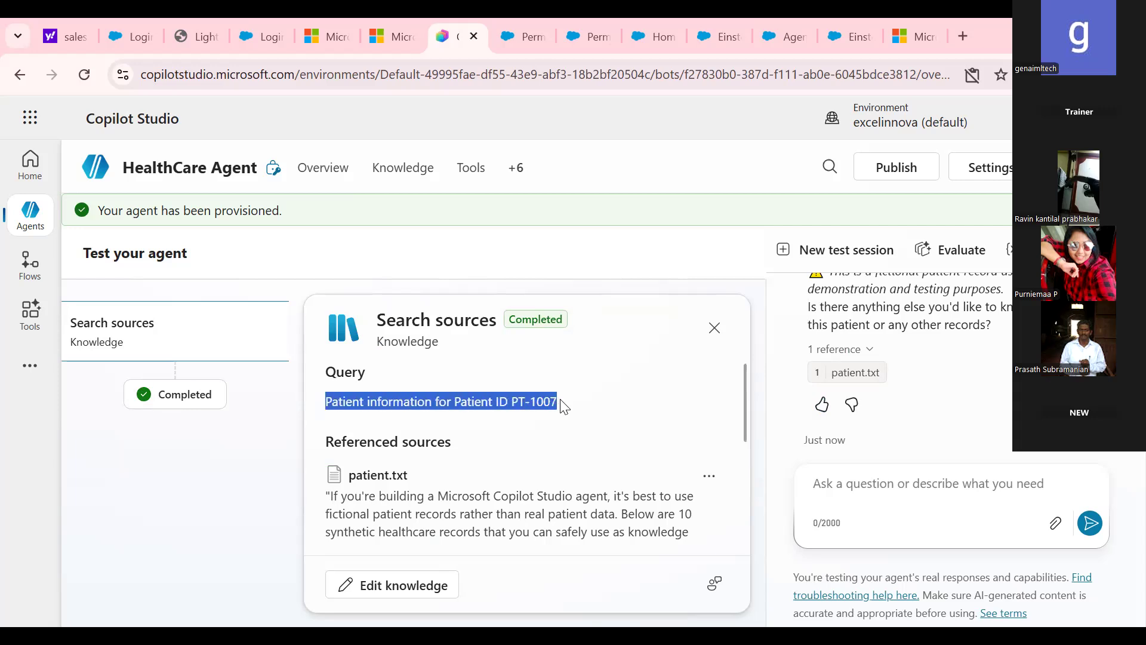
{"action": "left_click_drag", "start_coordinate": [453, 447], "coordinate": [329, 442]}
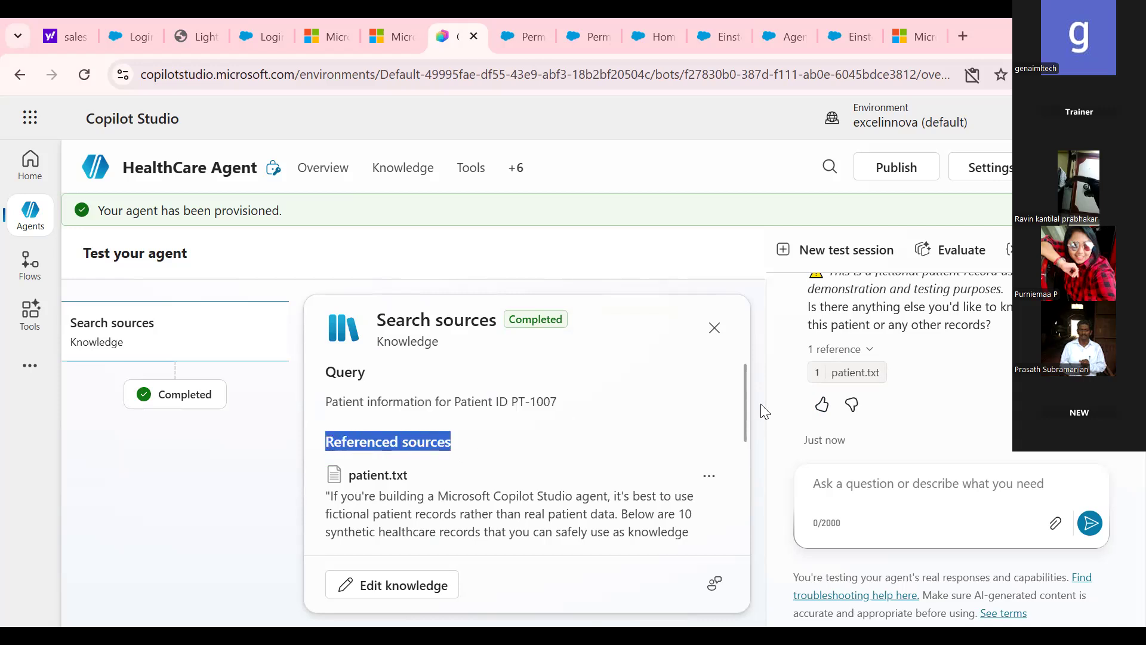
{"action": "left_click_drag", "start_coordinate": [742, 383], "coordinate": [737, 419]}
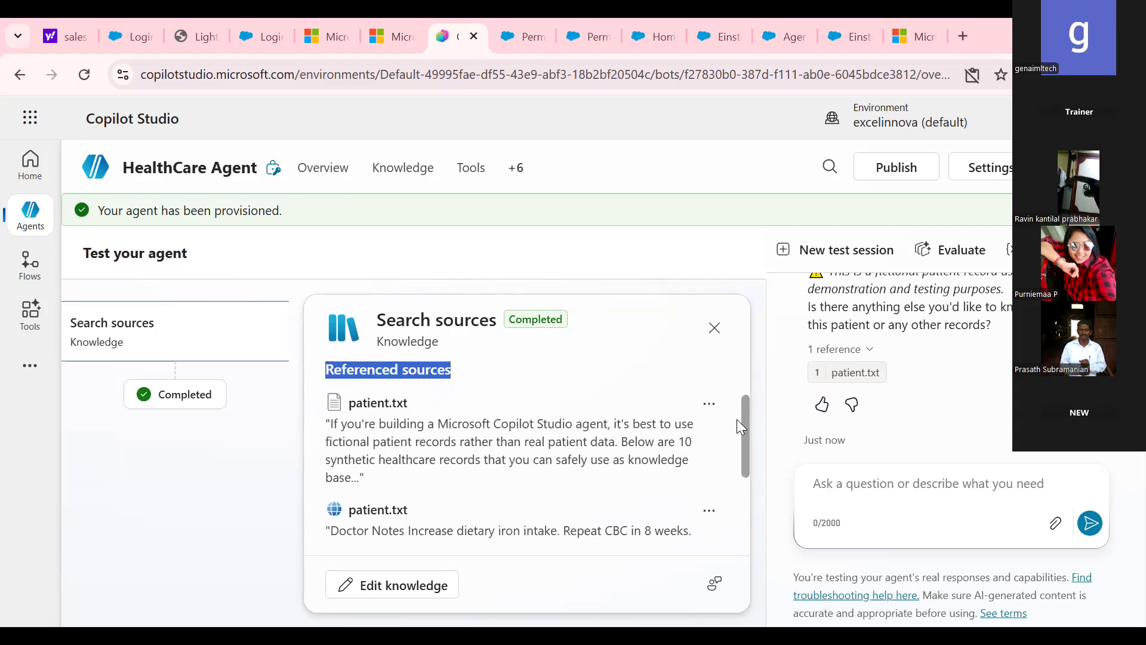
{"action": "left_click_drag", "start_coordinate": [413, 401], "coordinate": [345, 416]}
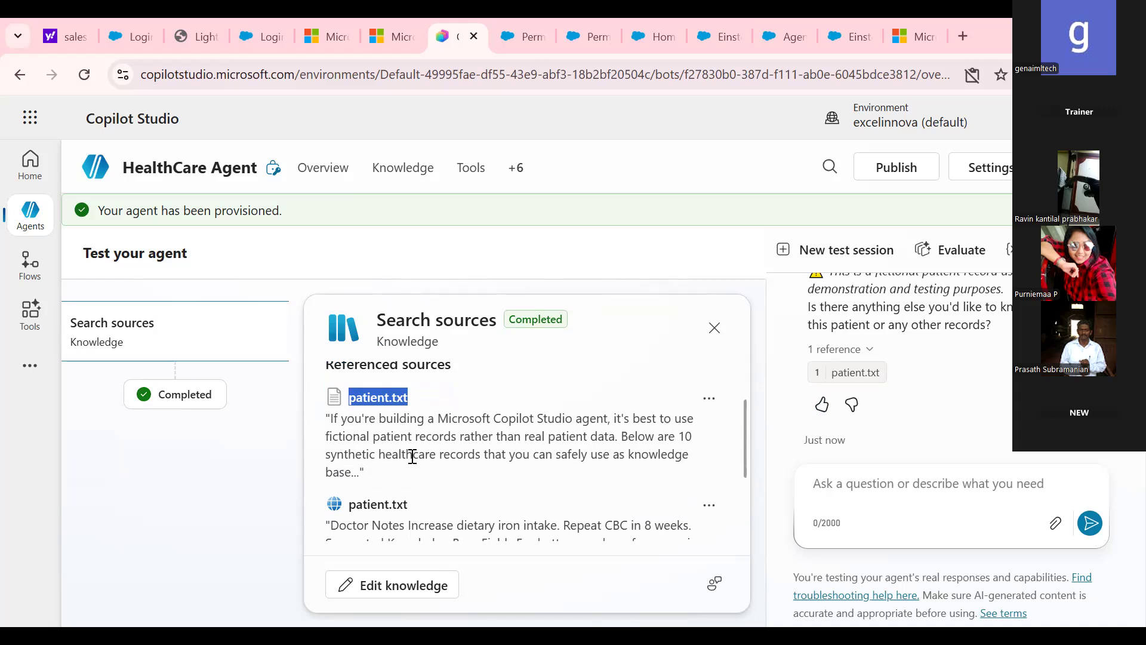
{"action": "scroll", "coordinate": [739, 449], "scroll_direction": "down", "scroll_amount": 3}
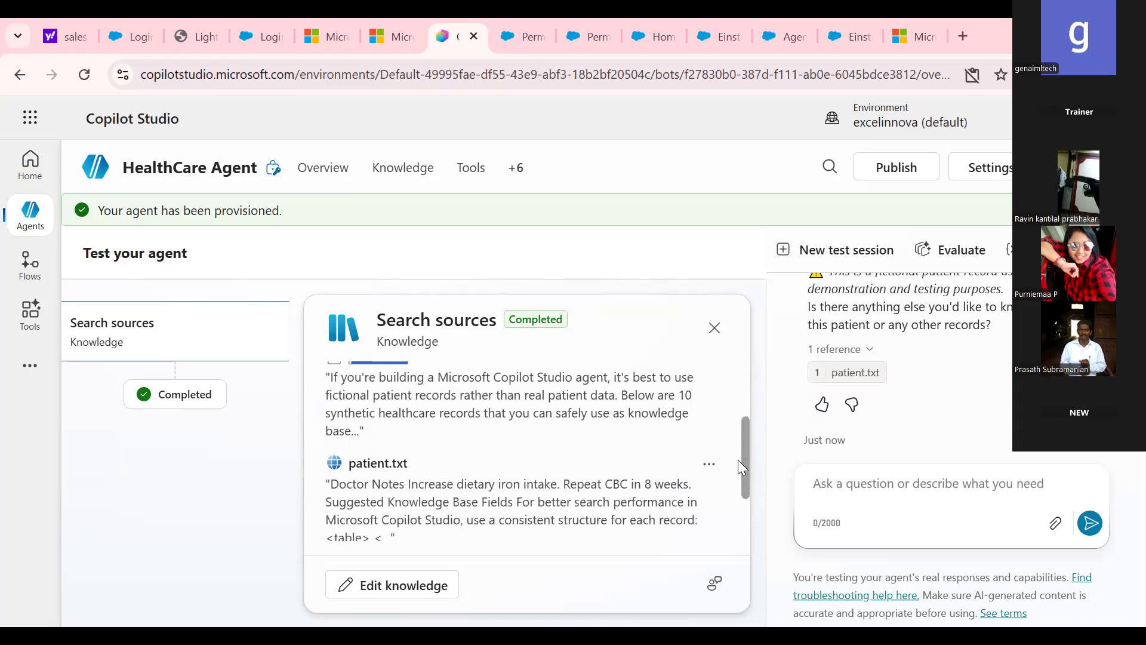
{"action": "left_click_drag", "start_coordinate": [739, 487], "coordinate": [736, 510]}
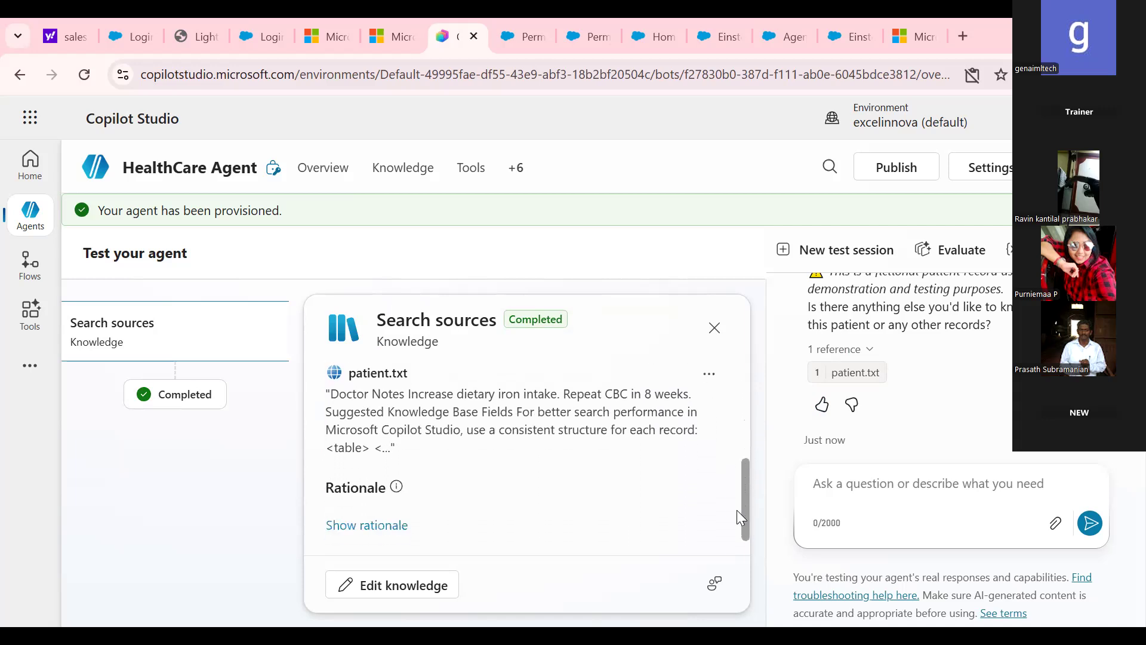
{"action": "left_click", "coordinate": [368, 527]}
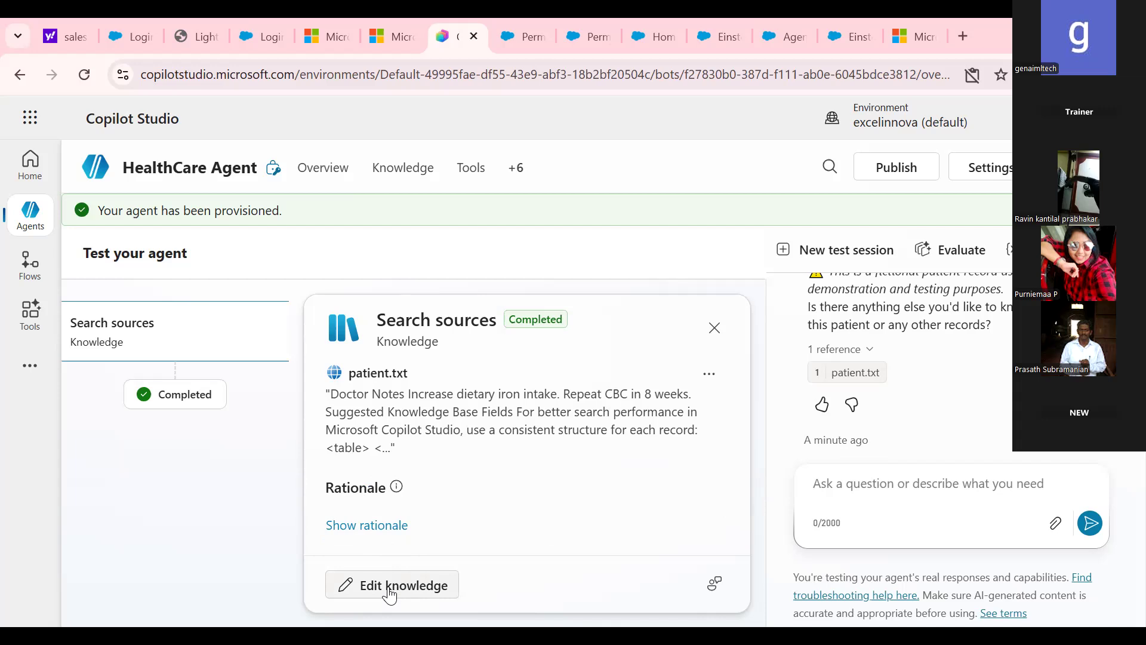
{"action": "left_click", "coordinate": [716, 328]}
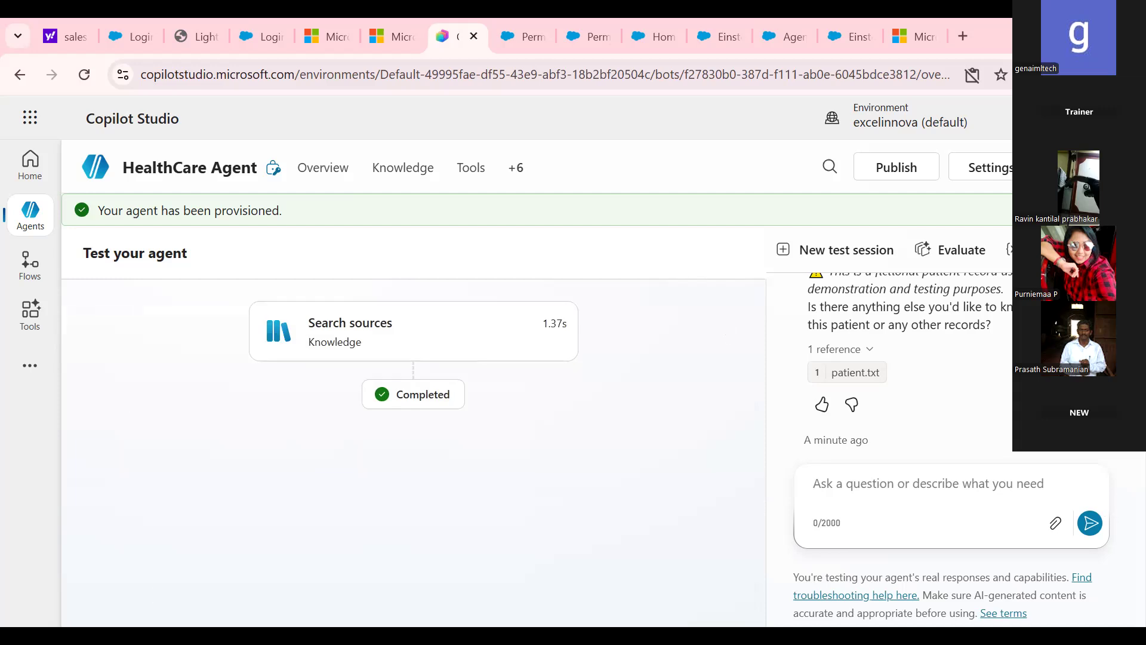
Read the test conversation from the submitted question through the returned patient record to the doctor's advice
{"action": "scroll", "coordinate": [908, 364], "scroll_direction": "up", "scroll_amount": 15}
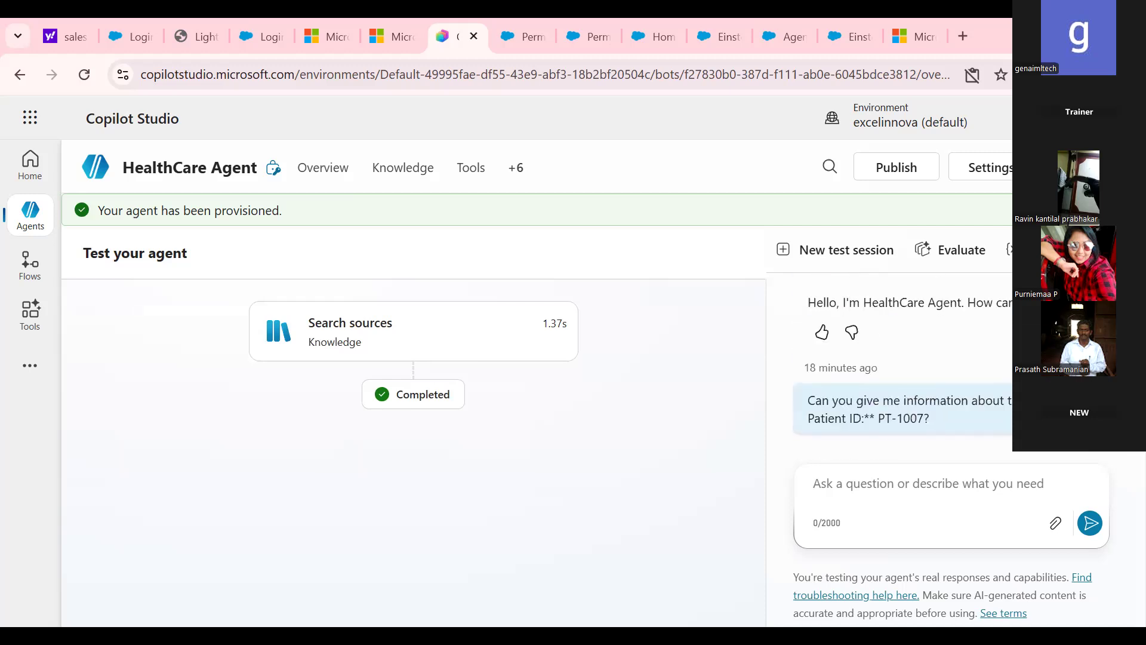
{"action": "left_click_drag", "start_coordinate": [808, 400], "coordinate": [1008, 425]}
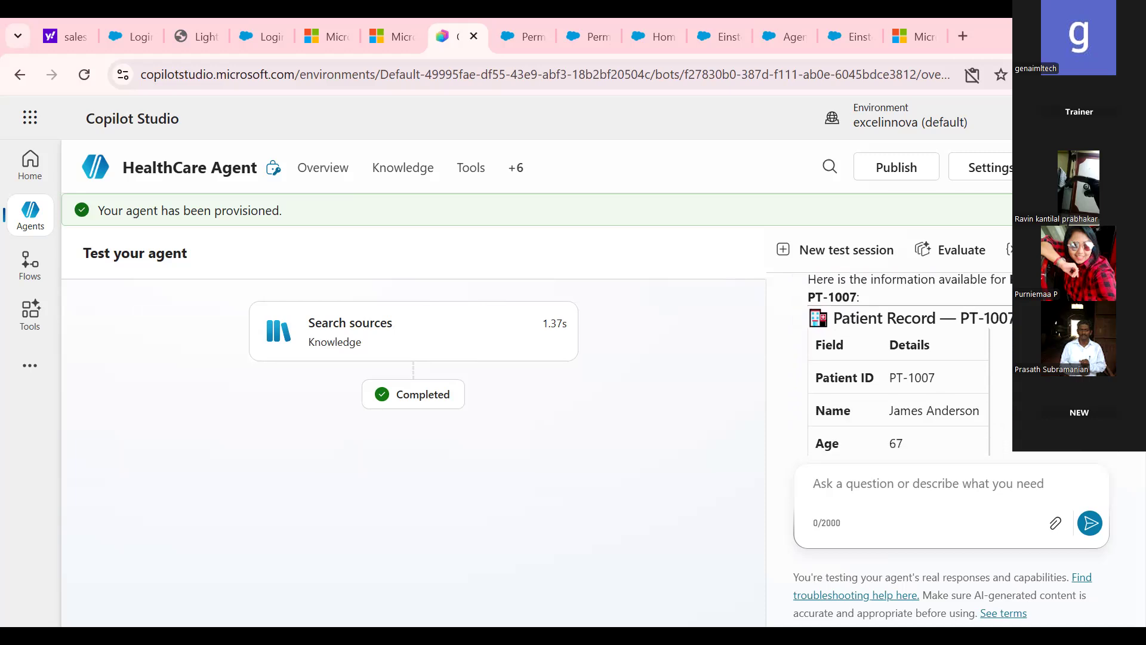
{"action": "left_click_drag", "start_coordinate": [949, 391], "coordinate": [836, 378]}
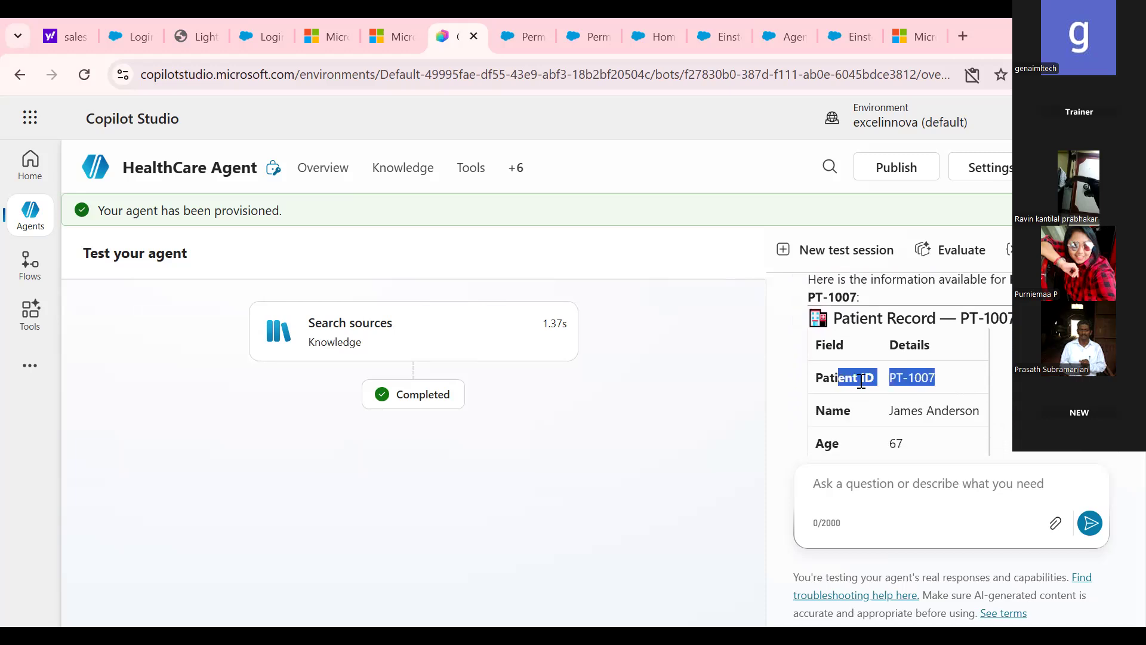
{"action": "left_click_drag", "start_coordinate": [982, 410], "coordinate": [888, 410]}
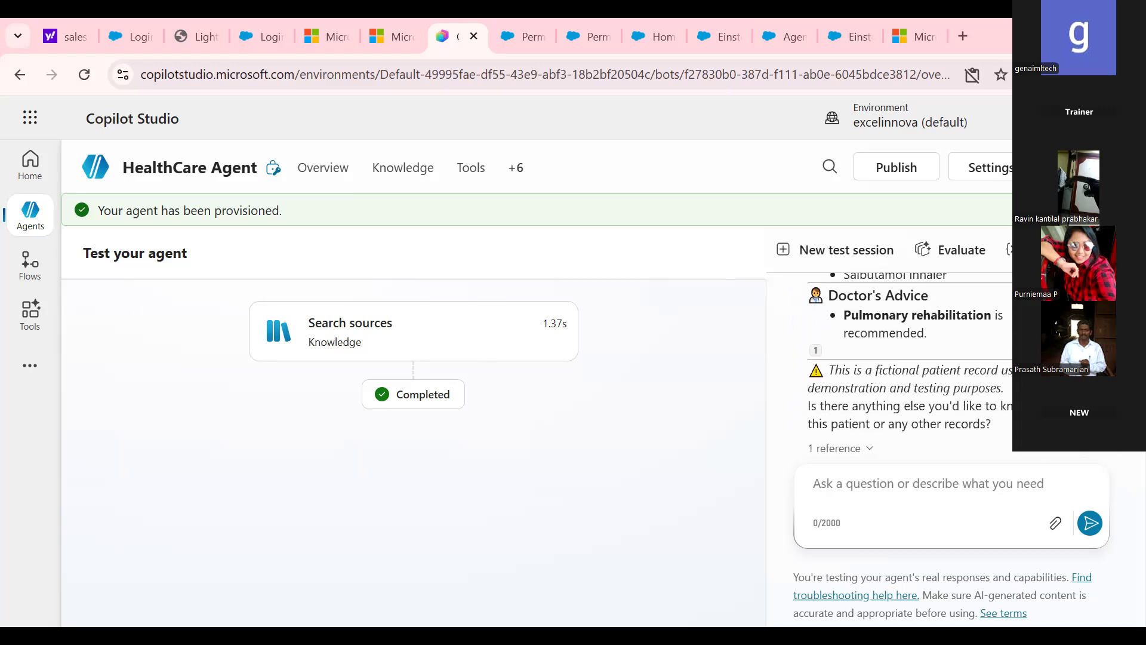
Examine the closing lines of the agent's answer and its patient.txt reference, and return to the start of the test conversation
{"action": "left_click_drag", "start_coordinate": [991, 409], "coordinate": [828, 357]}
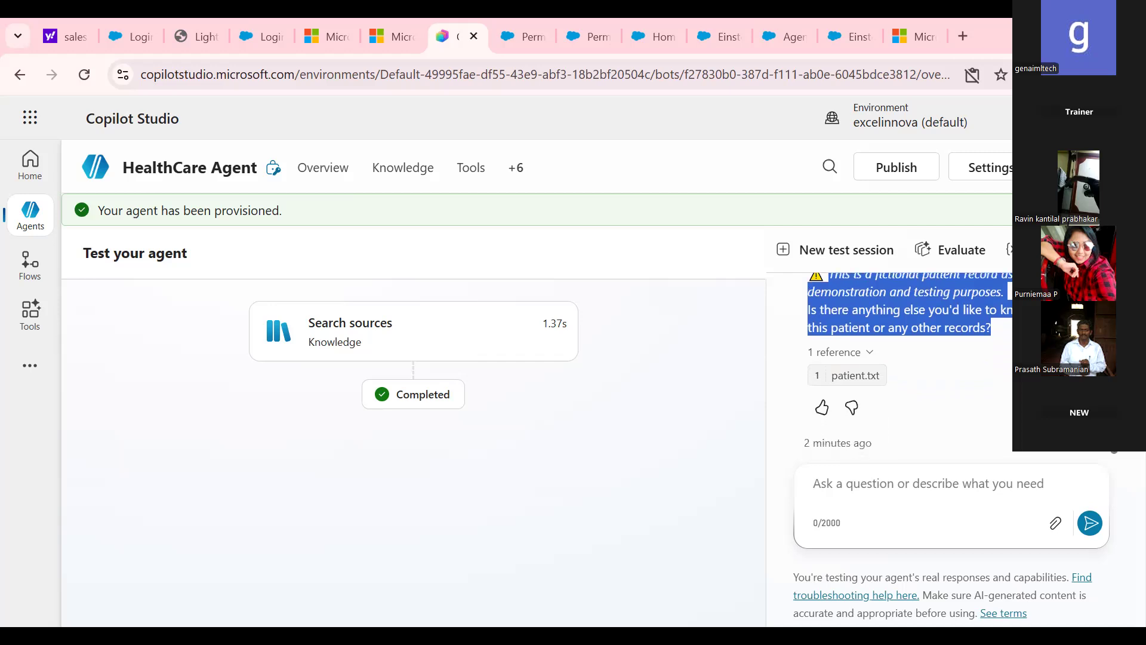
{"action": "left_click", "coordinate": [872, 351]}
{"action": "left_click", "coordinate": [870, 375]}
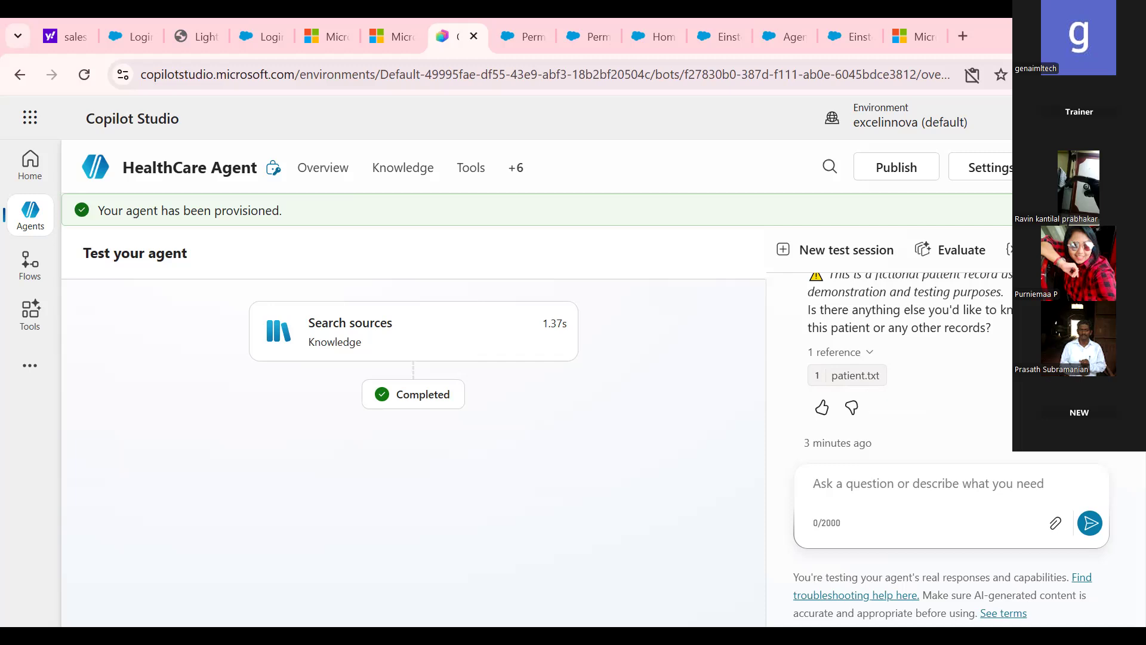
{"action": "left_click_drag", "start_coordinate": [1113, 429], "coordinate": [1119, 286]}
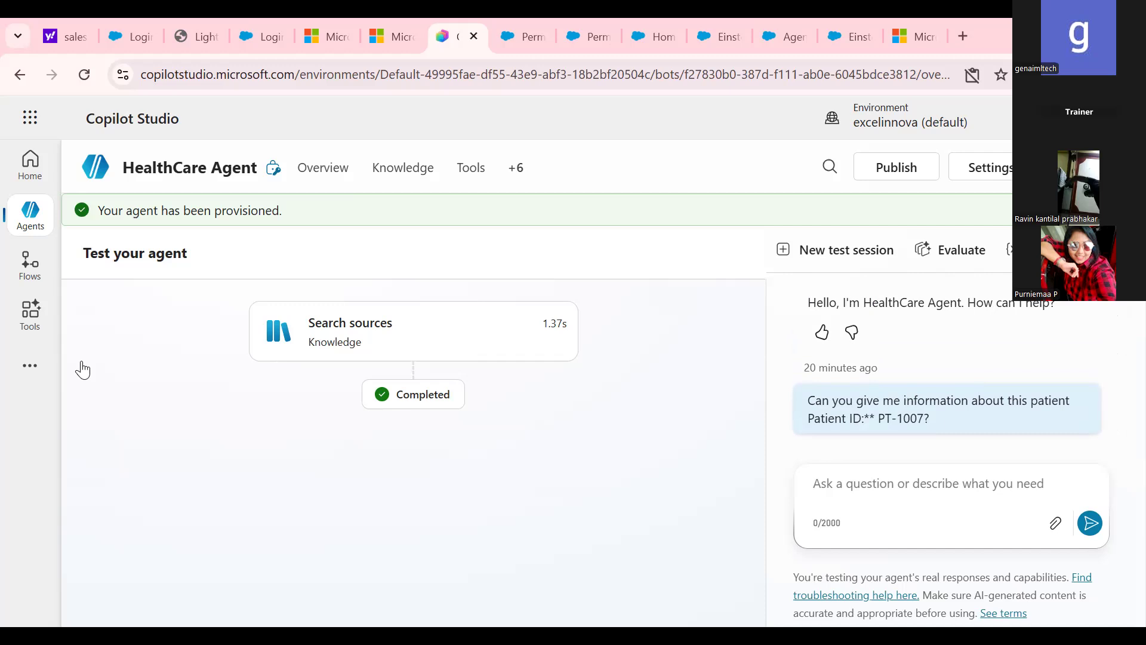
Leave the HealthCare Agent for the home page and review its options for building from scratch and the recent agents list
{"action": "left_click", "coordinate": [34, 222]}
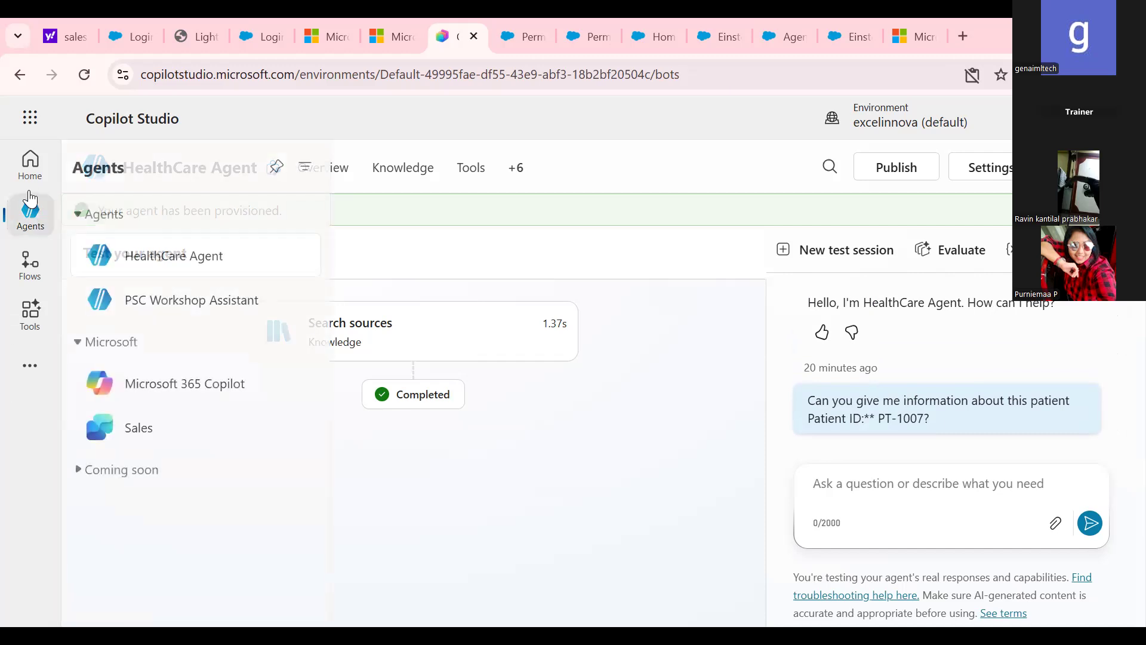
{"action": "left_click", "coordinate": [30, 173]}
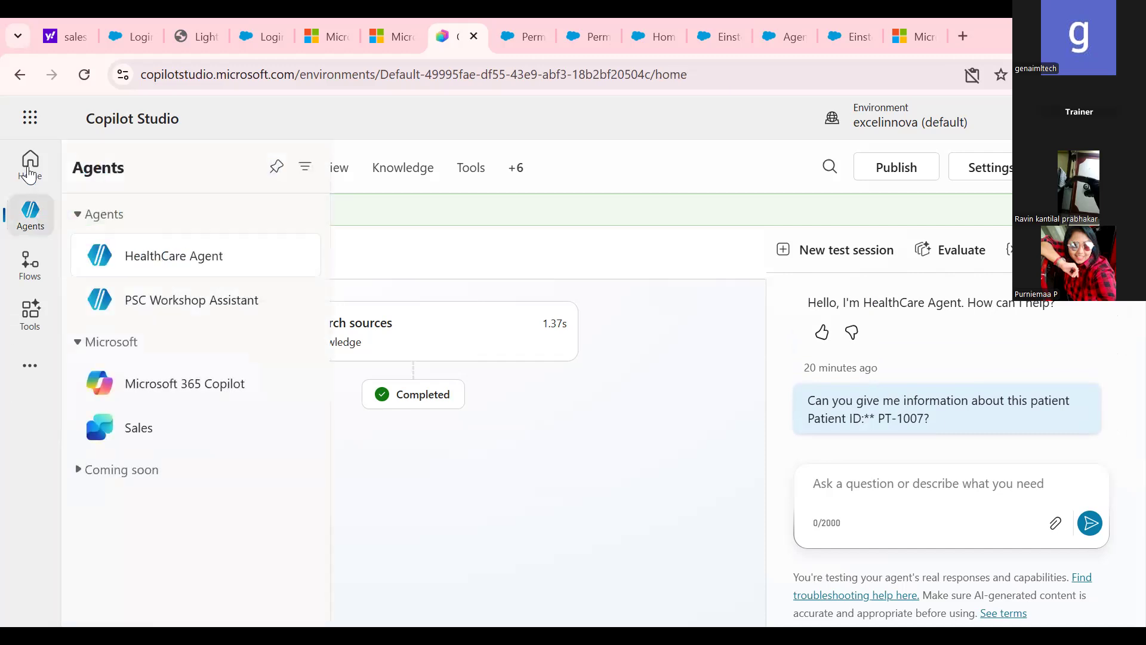
{"action": "scroll", "coordinate": [1121, 370], "scroll_direction": "down", "scroll_amount": 1}
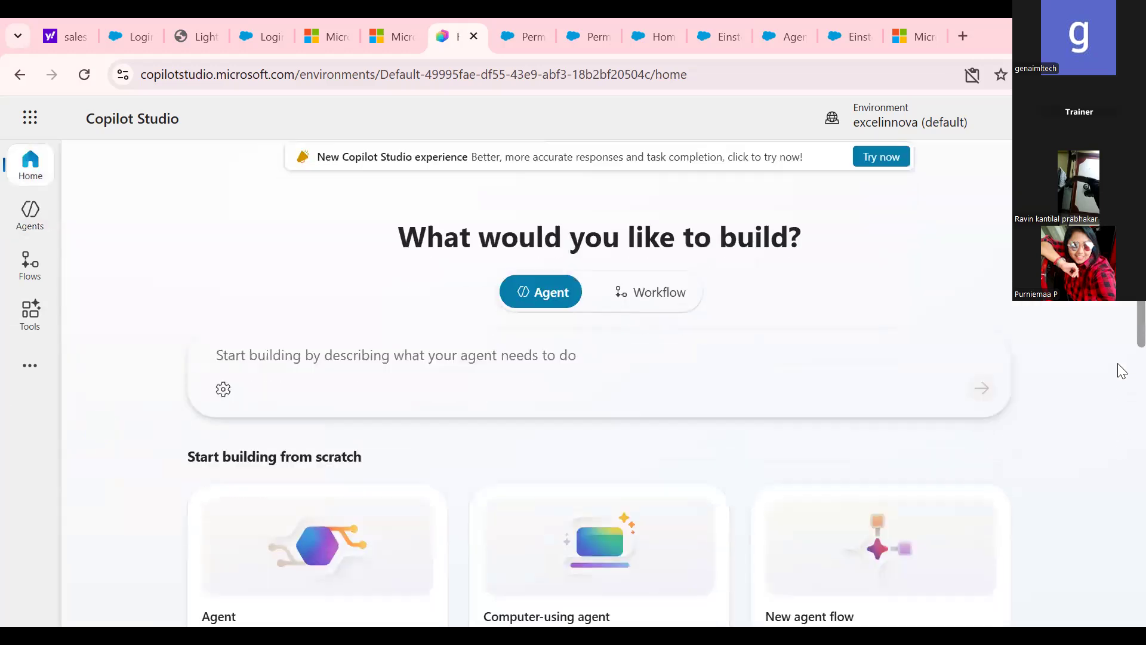
{"action": "scroll", "coordinate": [1120, 370], "scroll_direction": "down", "scroll_amount": 2}
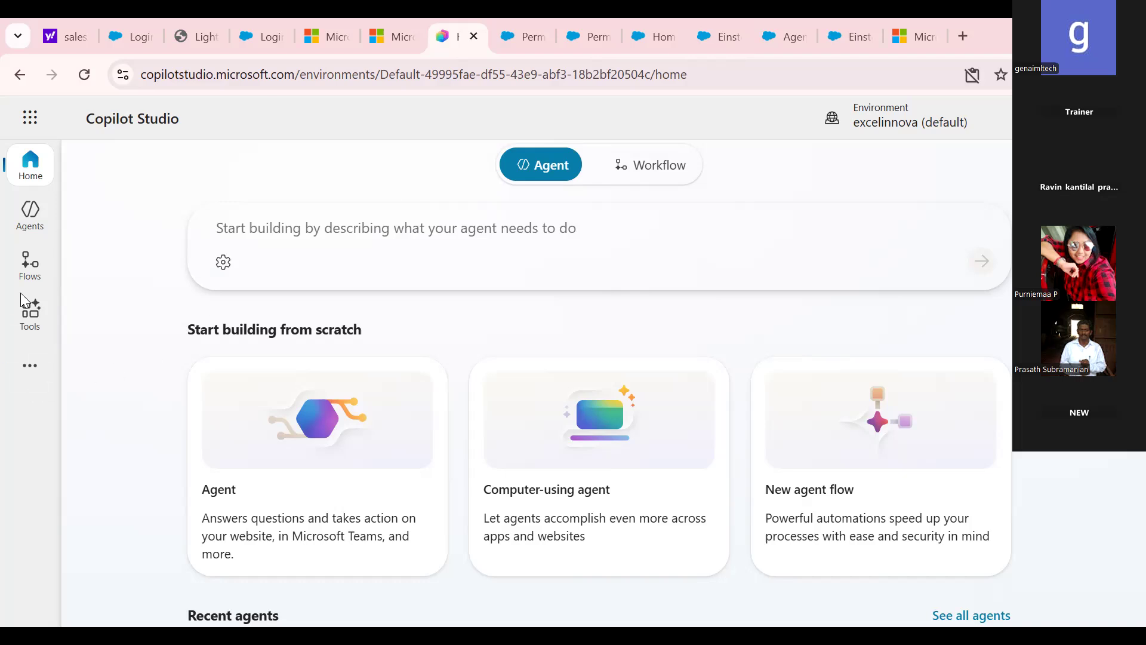
{"action": "scroll", "coordinate": [597, 382], "scroll_direction": "down", "scroll_amount": 2}
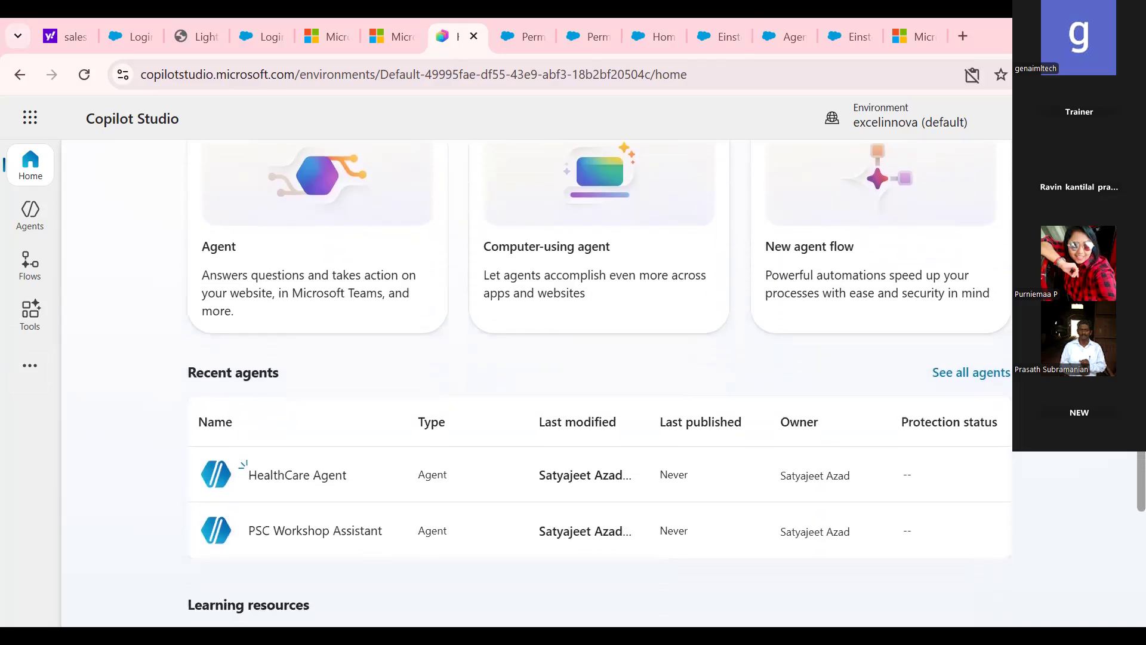
{"action": "scroll", "coordinate": [597, 382], "scroll_direction": "up", "scroll_amount": 5}
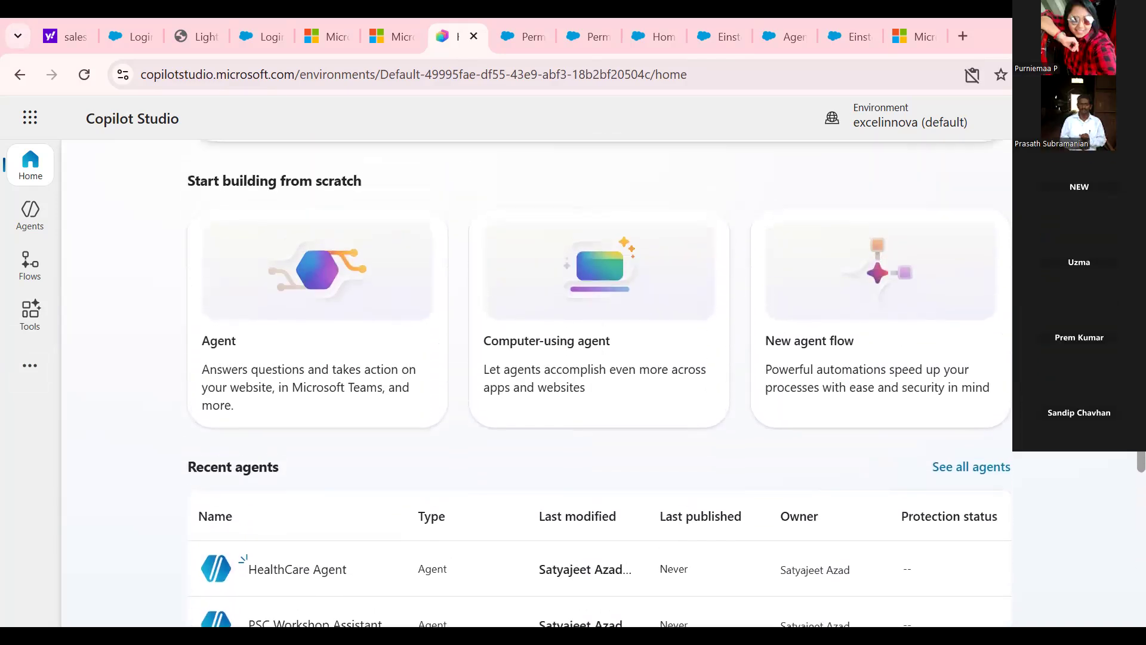
{"action": "scroll", "coordinate": [597, 382], "scroll_direction": "up", "scroll_amount": 2}
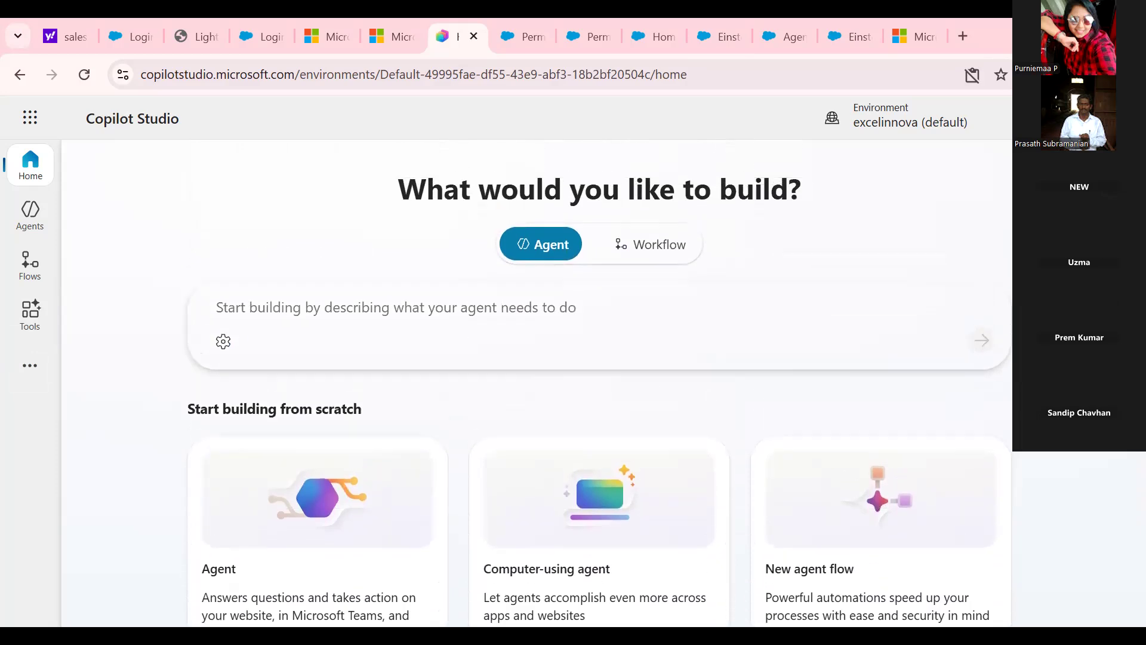